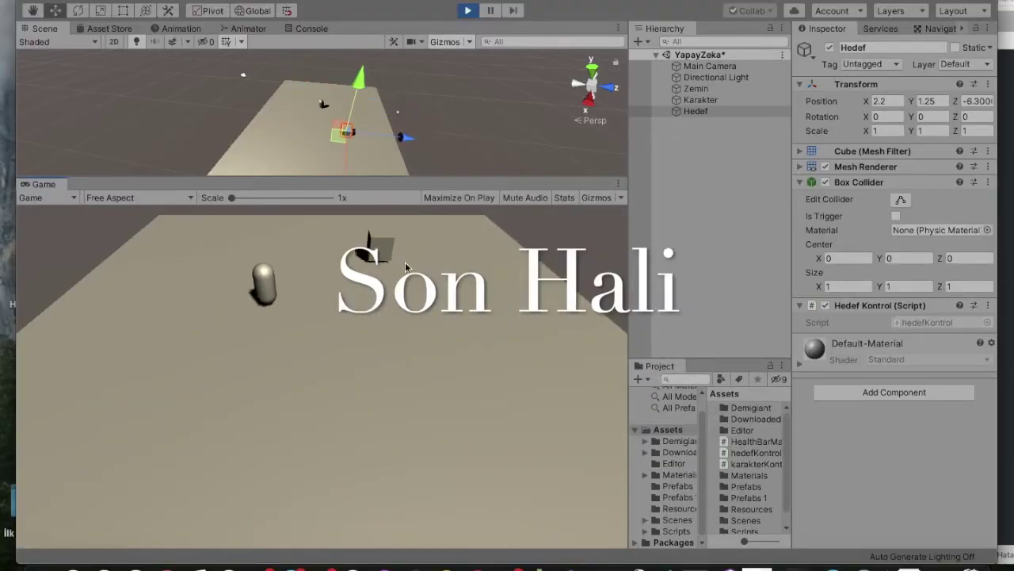
Step: Inspect the Karakter character's components before clearing the scene
left_click(757, 101)
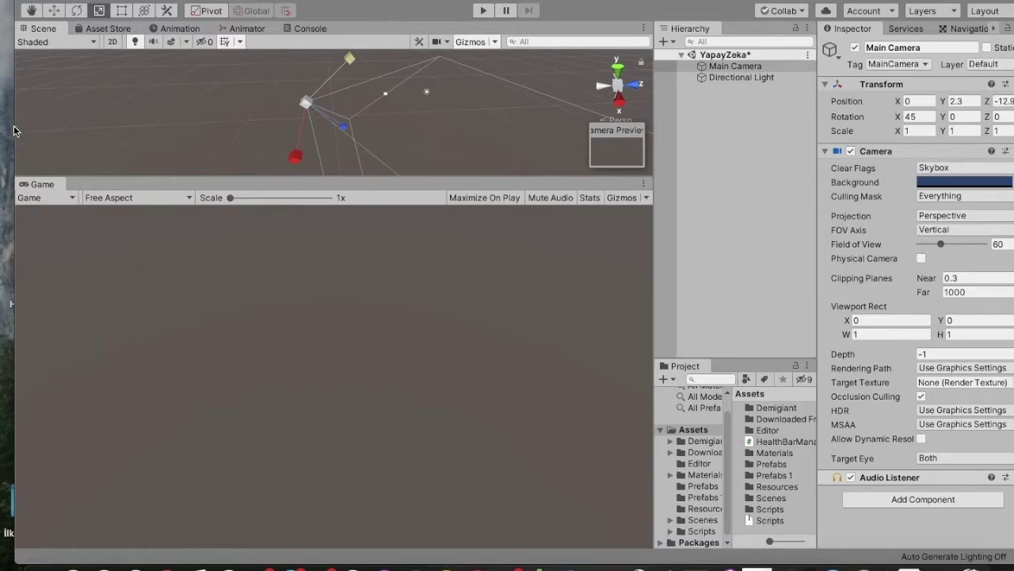
Step: Save the scene and add a floor plane named Zemin
left_click_drag(16, 126, 2, 124)
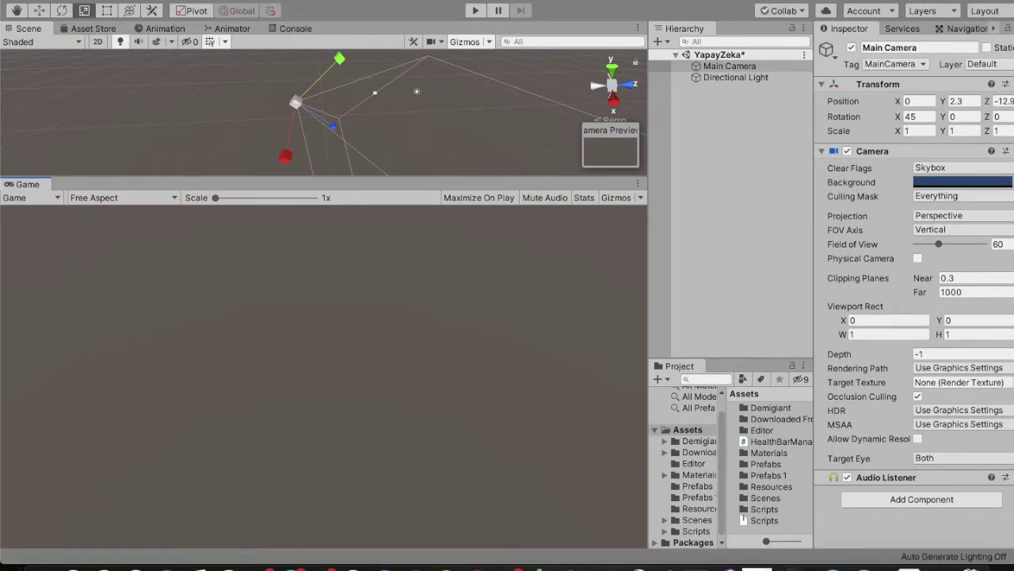
key("ctrl+s")
scroll(470, 146, "up", 2)
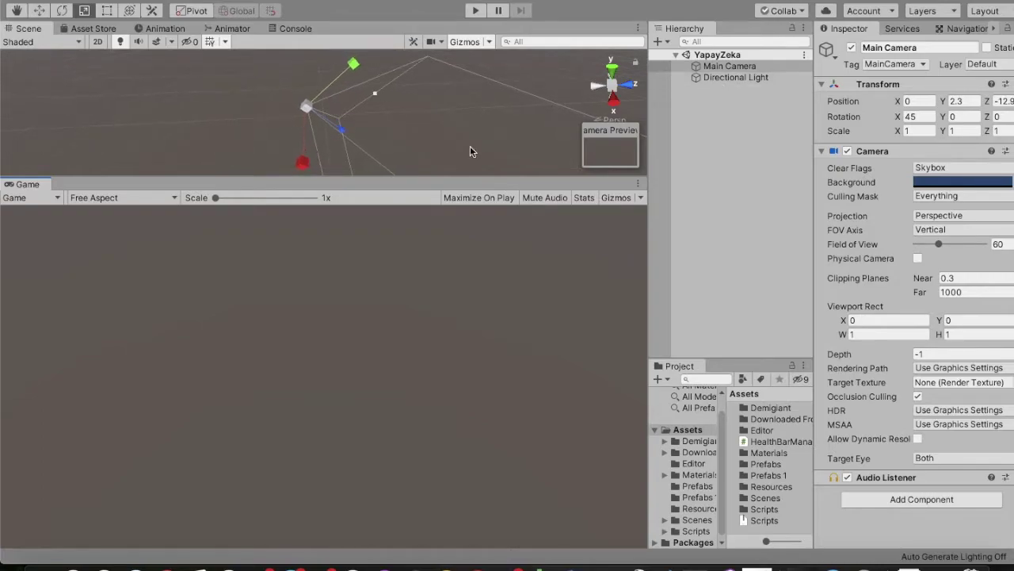
left_click(742, 139)
right_click(742, 124)
mouse_move(777, 270)
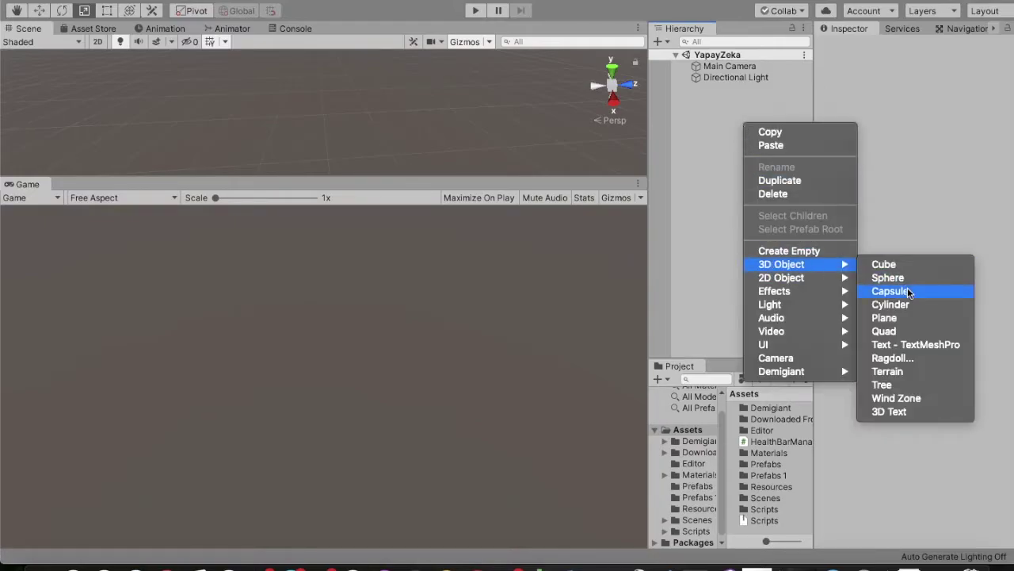
left_click(885, 317)
type("Zemi")
key("Return")
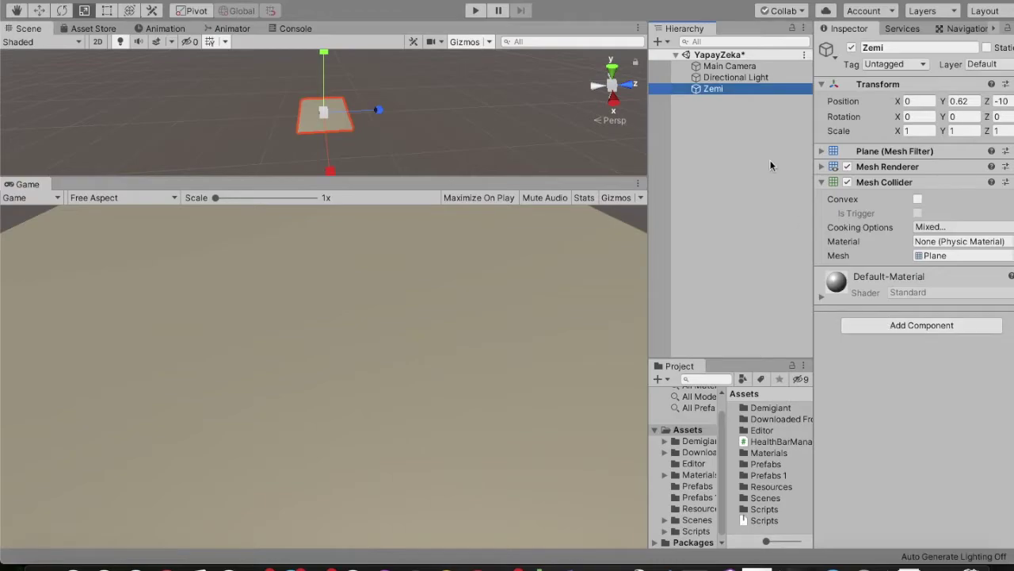
type("n")
key("Return")
Step: Add a capsule named Karakter and raise it to Y 1.4
right_click(700, 103)
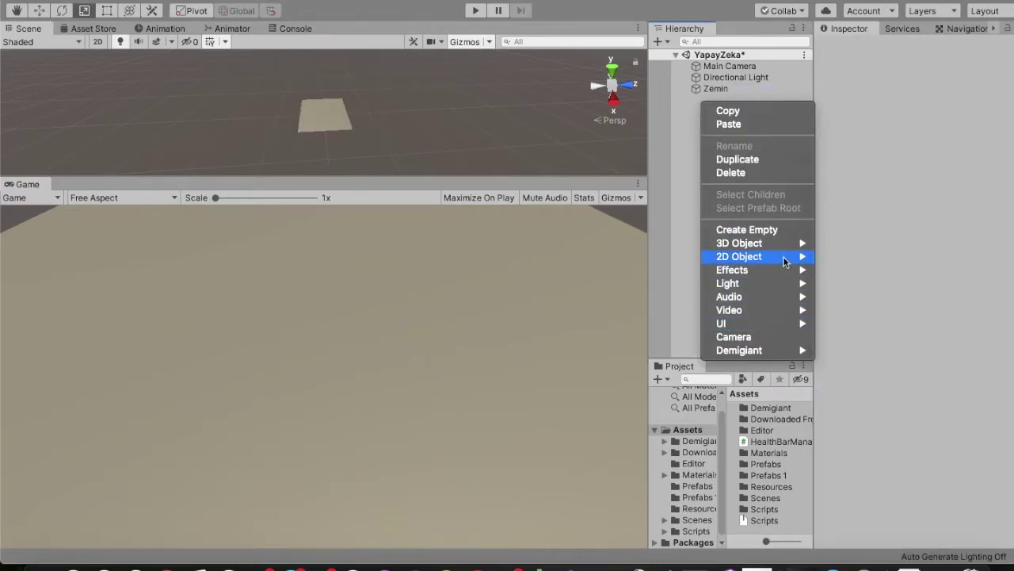
mouse_move(792, 245)
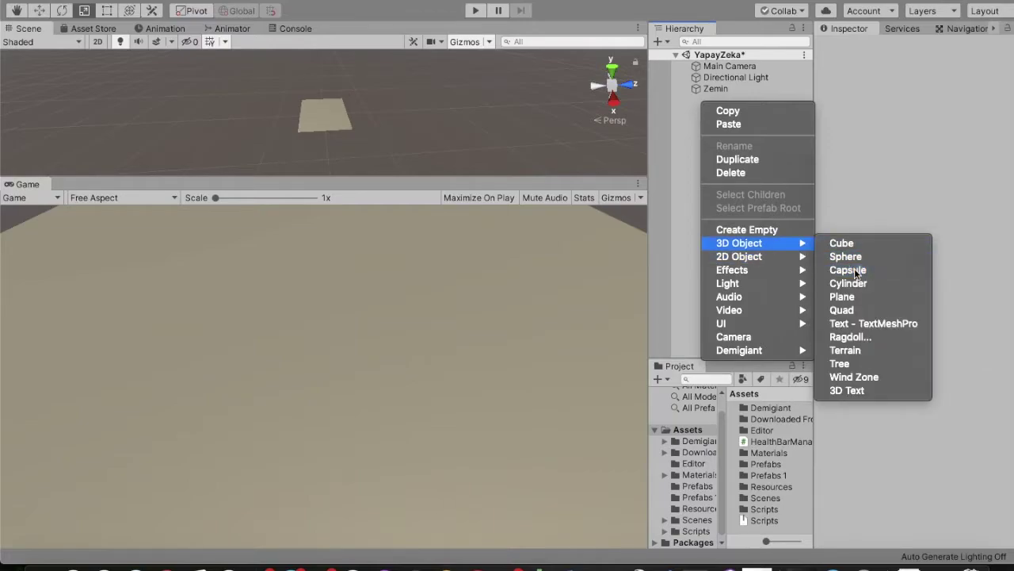
left_click(854, 271)
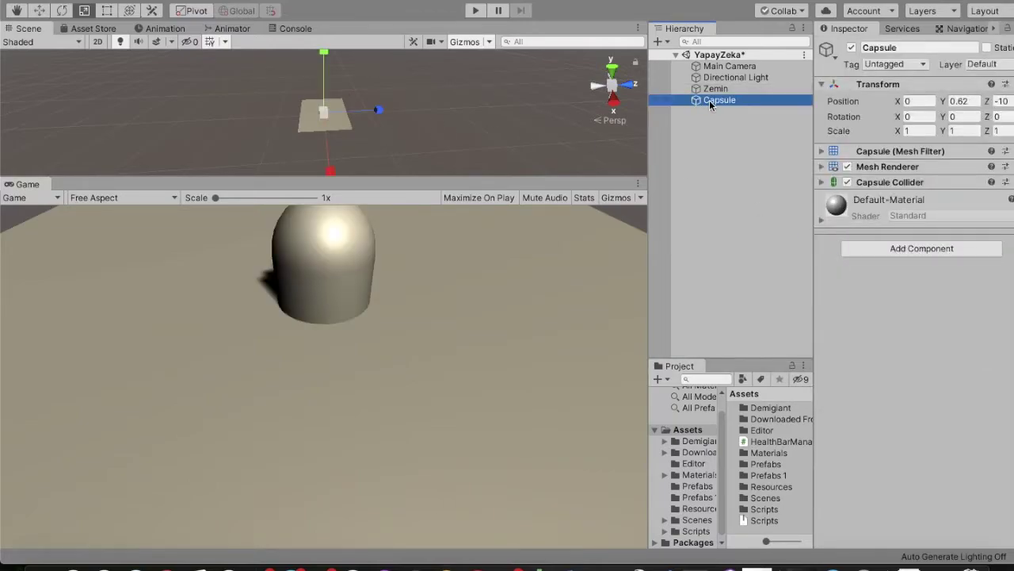
left_click(711, 101)
type("Karakter")
key("Return")
key("w")
left_click_drag(333, 107, 334, 102)
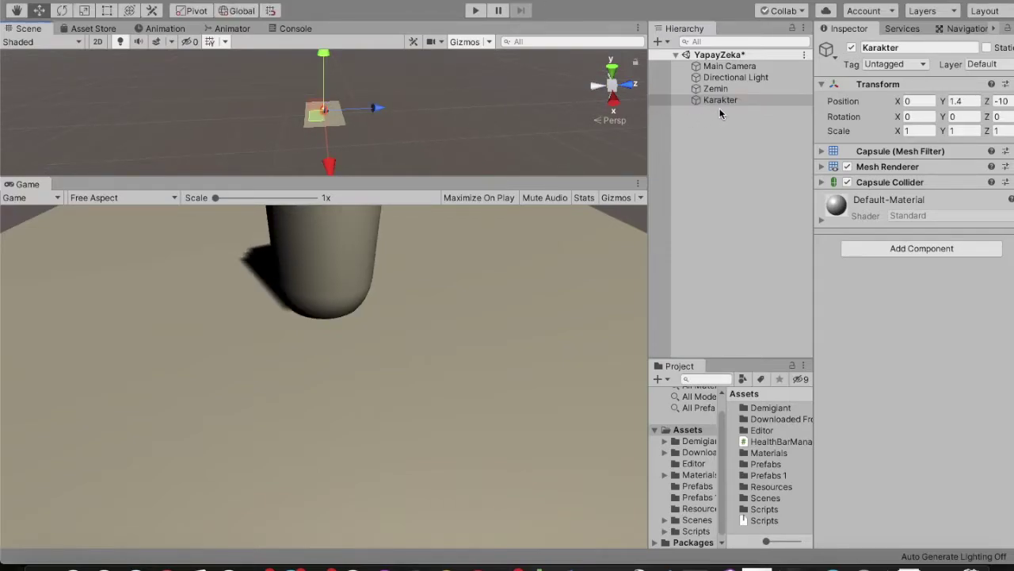
Step: Scale the Karakter capsule down to about 0.74
double_click(683, 100)
key("r")
left_click_drag(327, 123, 313, 133)
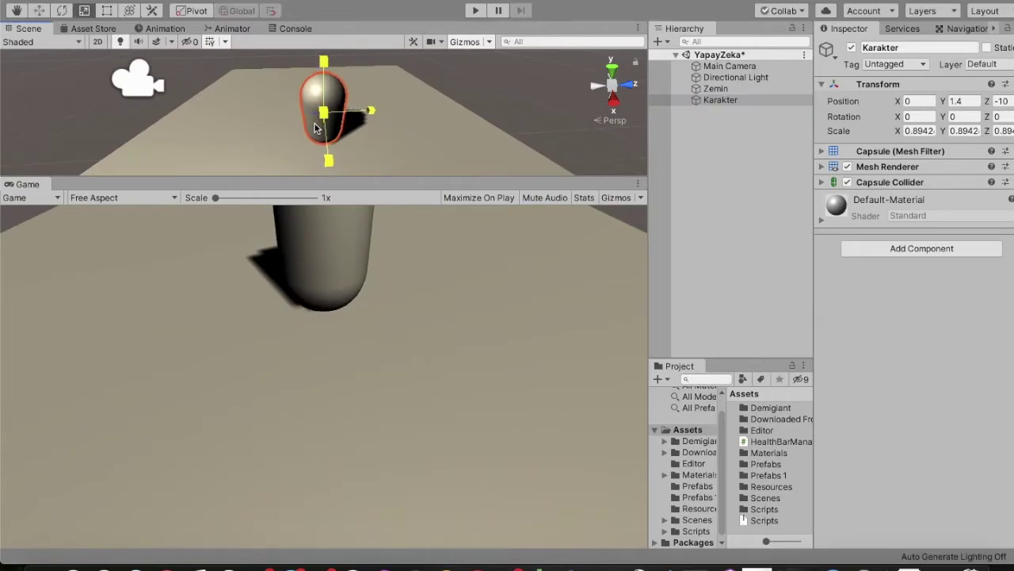
Step: Set the Zemin floor's scale to 2, 1, 2
left_click(717, 89)
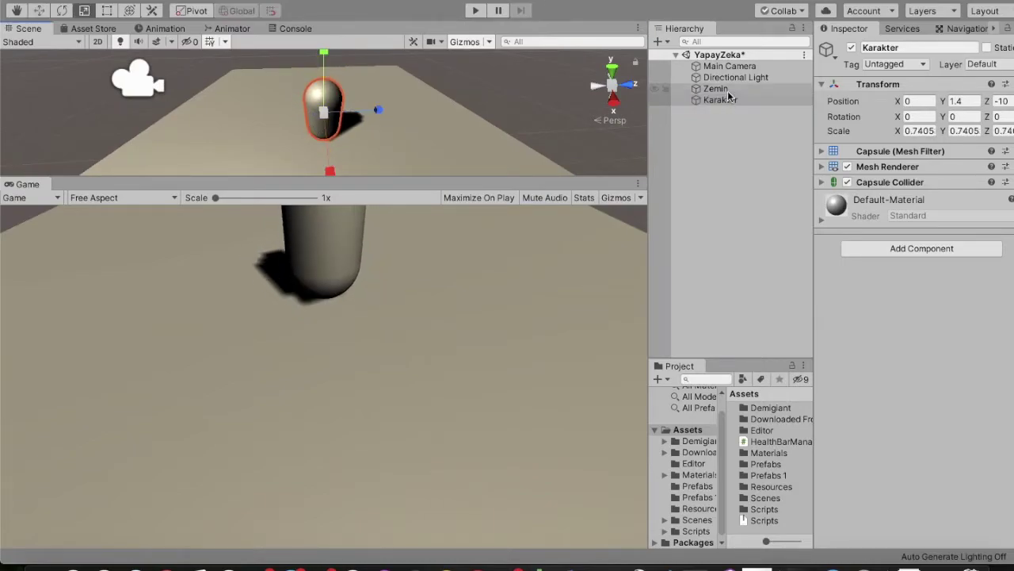
left_click(908, 131)
type("2")
key("Tab")
type("21")
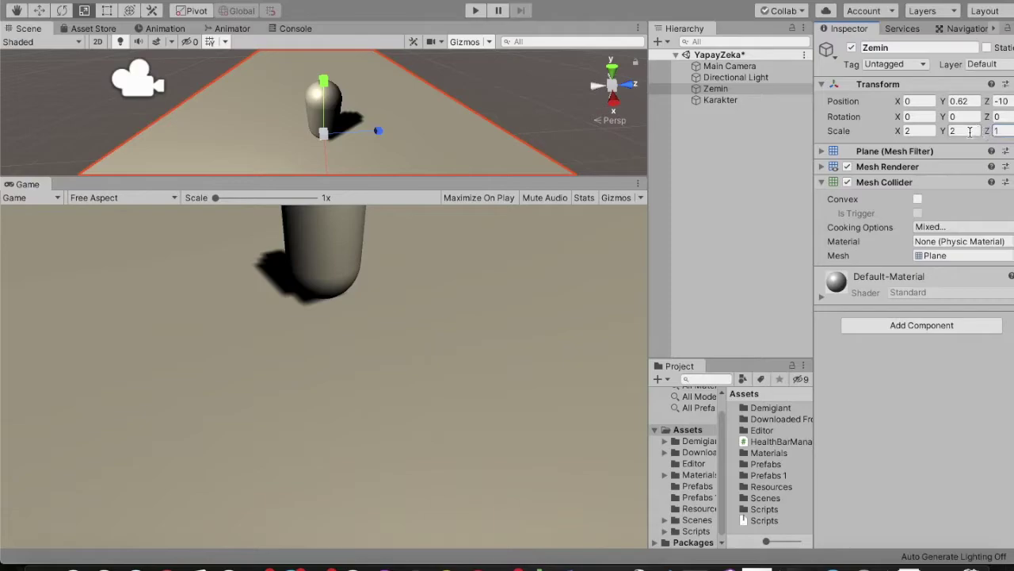
key("Tab")
type("2")
scroll(505, 138, "down", 3)
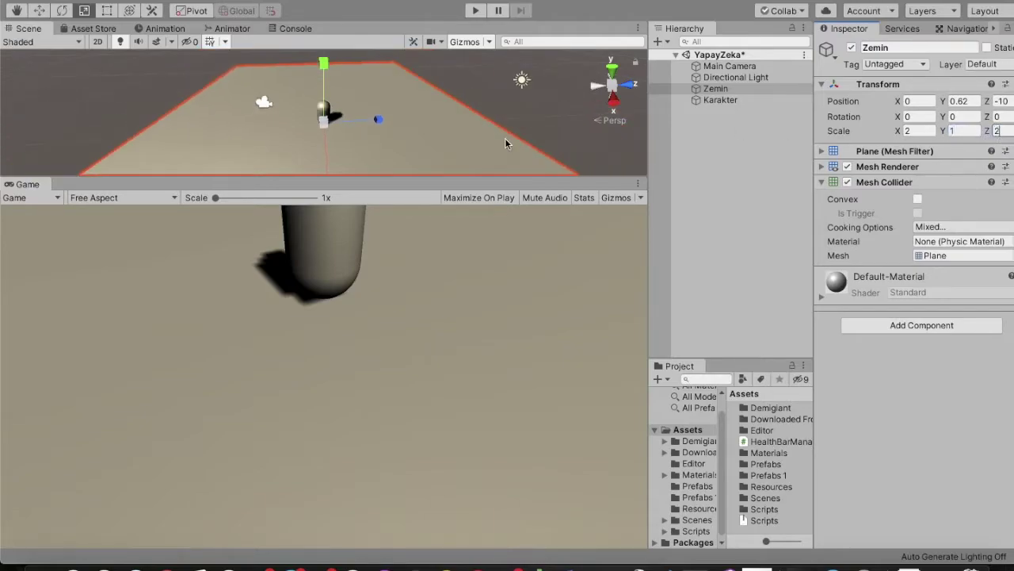
scroll(505, 138, "down", 2)
Step: Move the Main Camera up and back to Y 5.29, Z -14
left_click(668, 99)
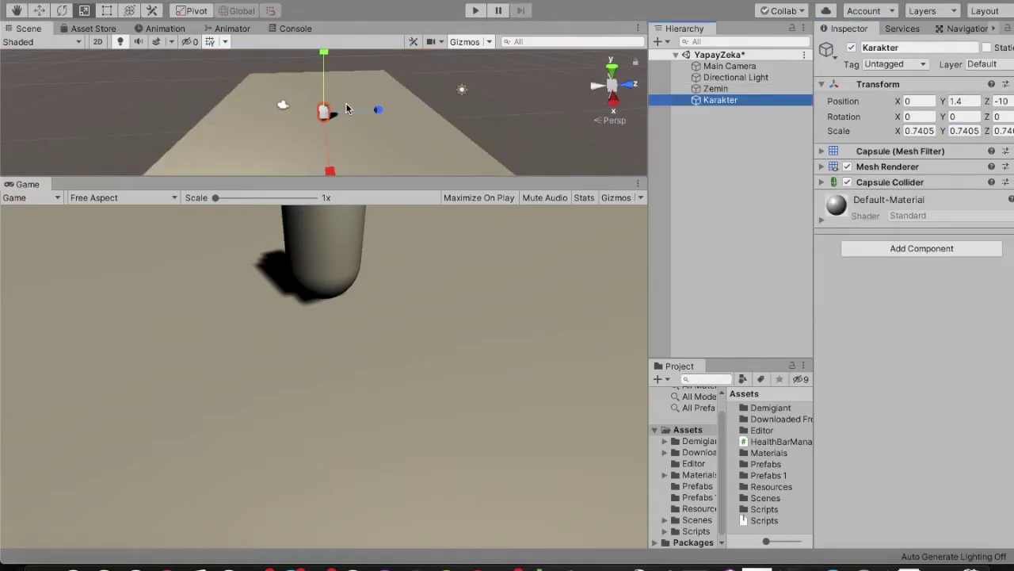
scroll(374, 125, "down", 3)
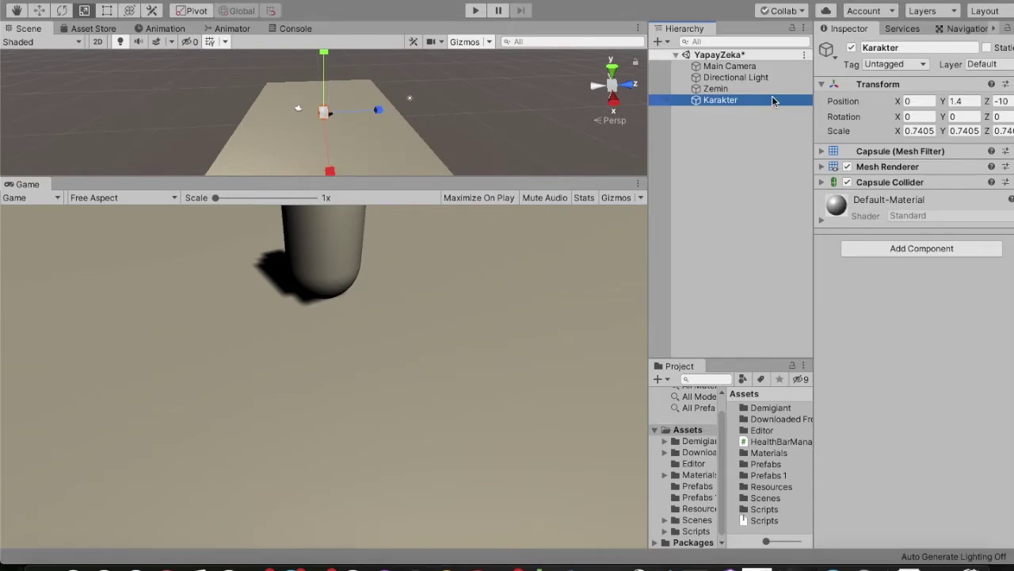
left_click(762, 66)
left_click_drag(943, 101, 998, 101)
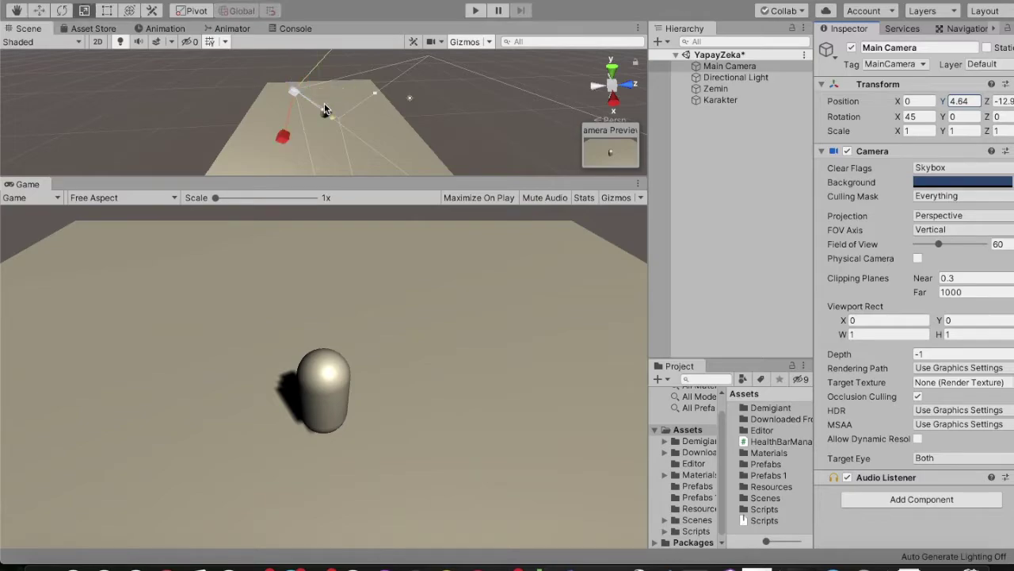
key("w")
left_click_drag(345, 89, 339, 84)
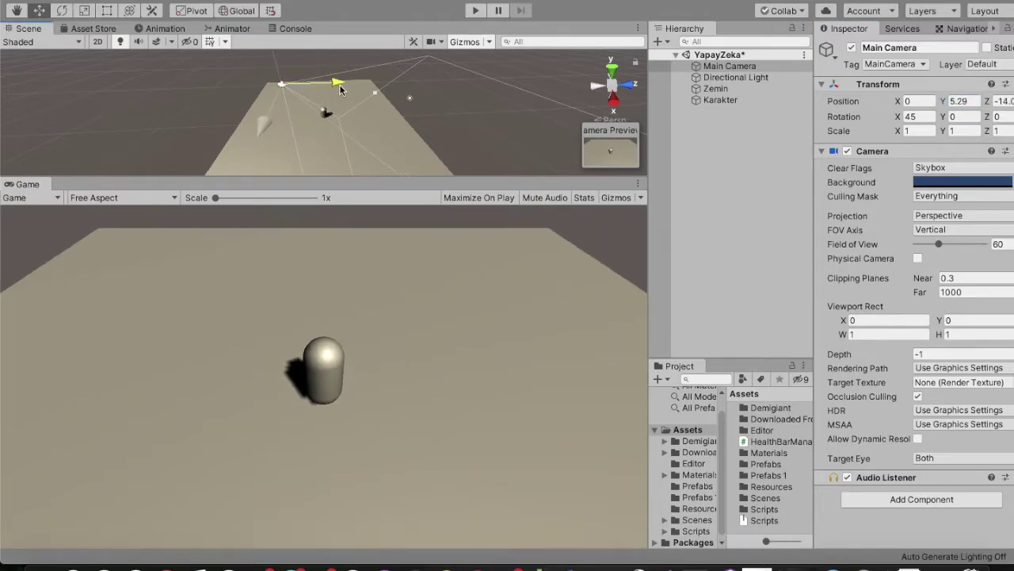
left_click(721, 101)
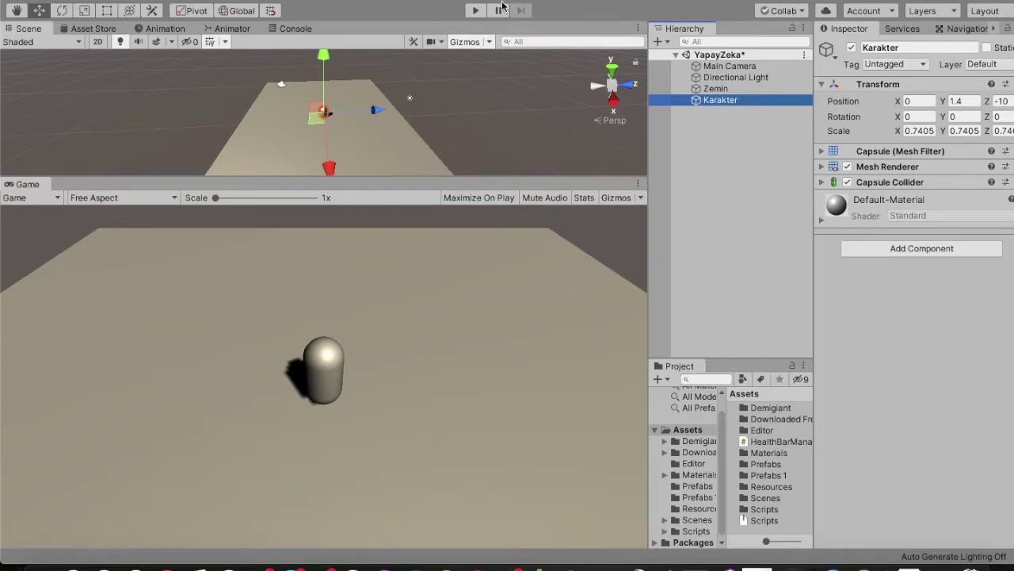
Step: Review the Navigation Bake settings (agent radius 0.5, height 2), then show Zemin's Inspector
left_click(373, 1)
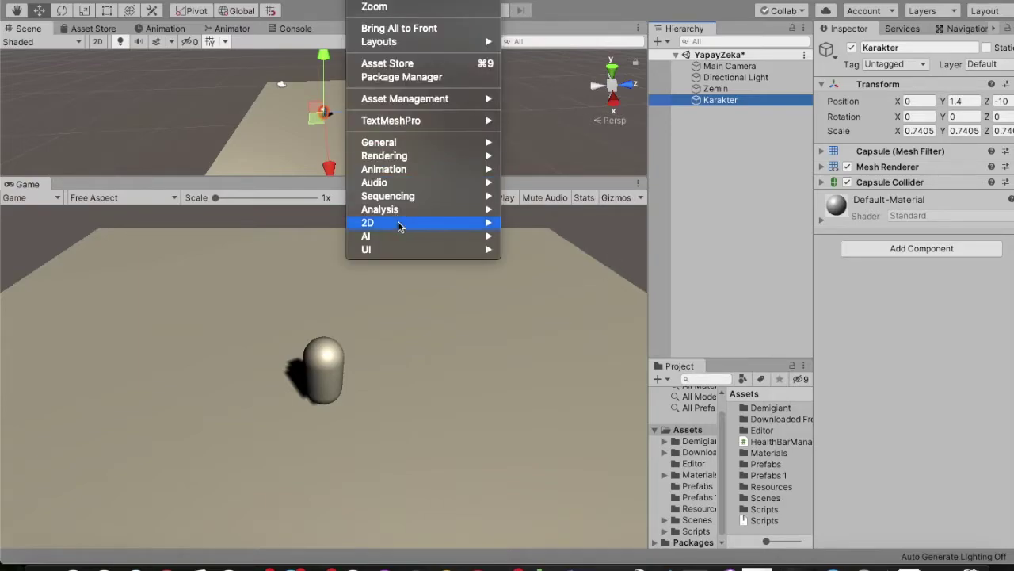
mouse_move(398, 236)
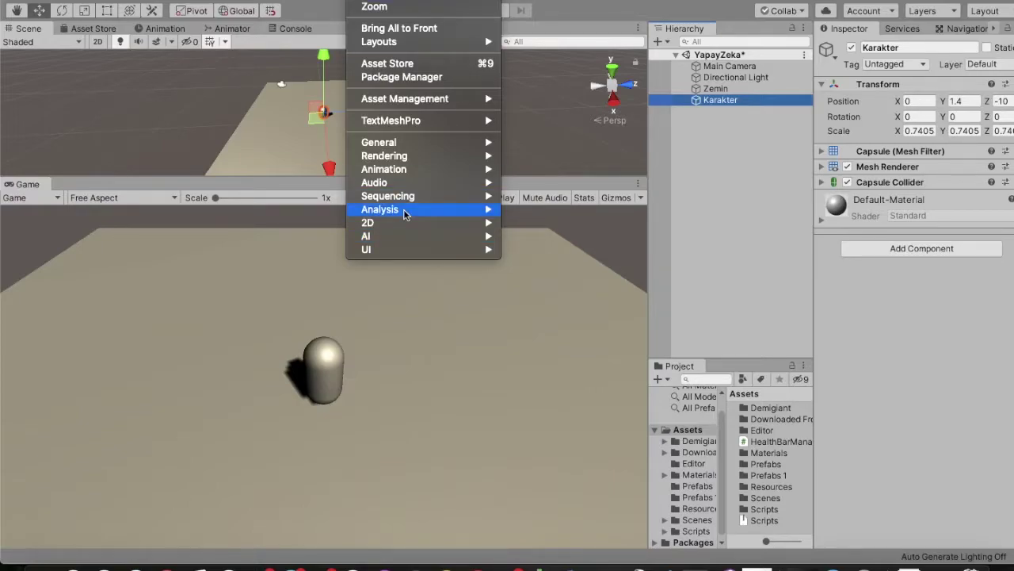
left_click(529, 238)
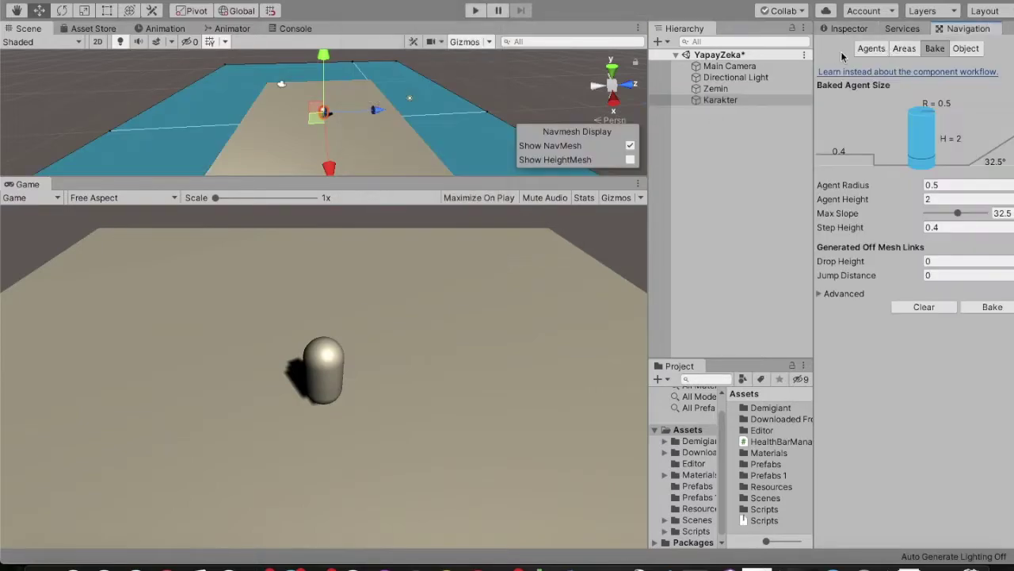
scroll(424, 148, "down", 2)
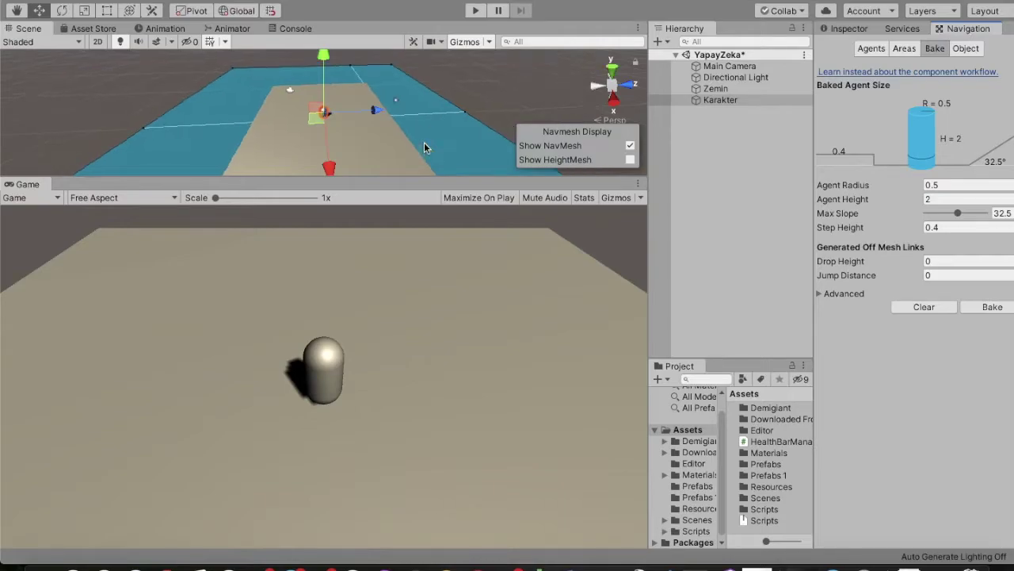
scroll(424, 148, "down", 2)
scroll(424, 147, "down", 2)
scroll(424, 147, "down", 2)
scroll(424, 148, "down", 2)
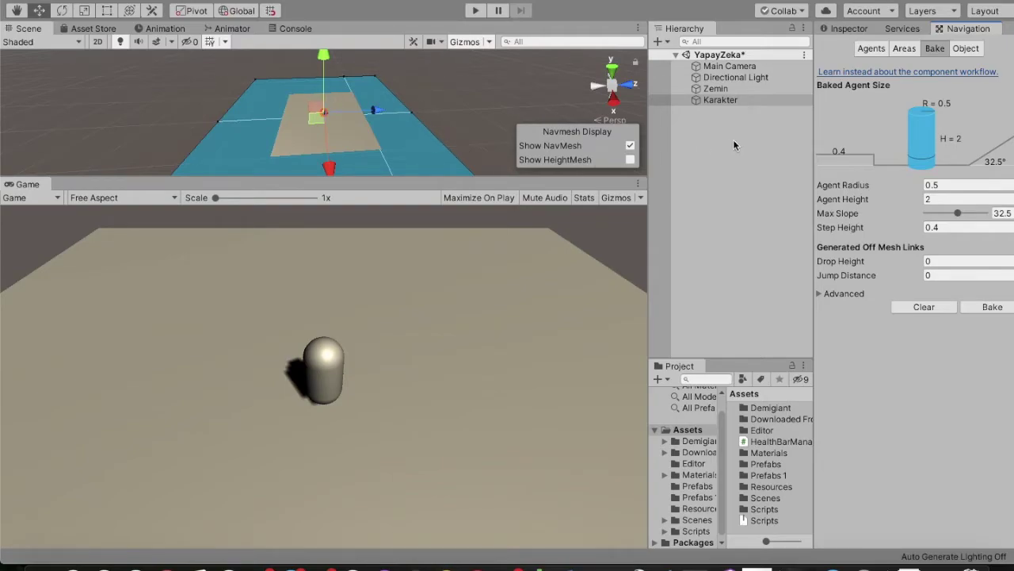
left_click(717, 89)
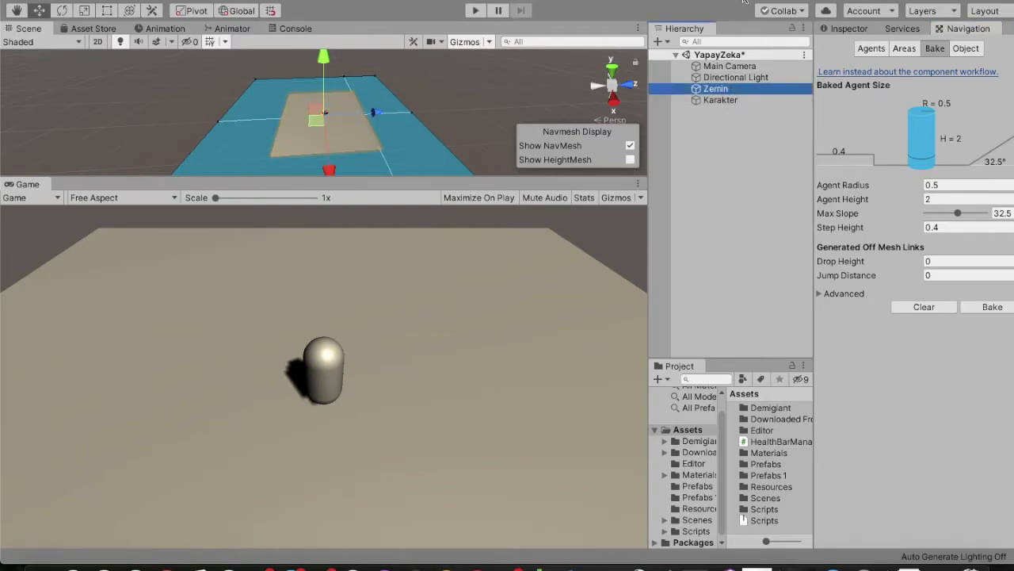
left_click(846, 28)
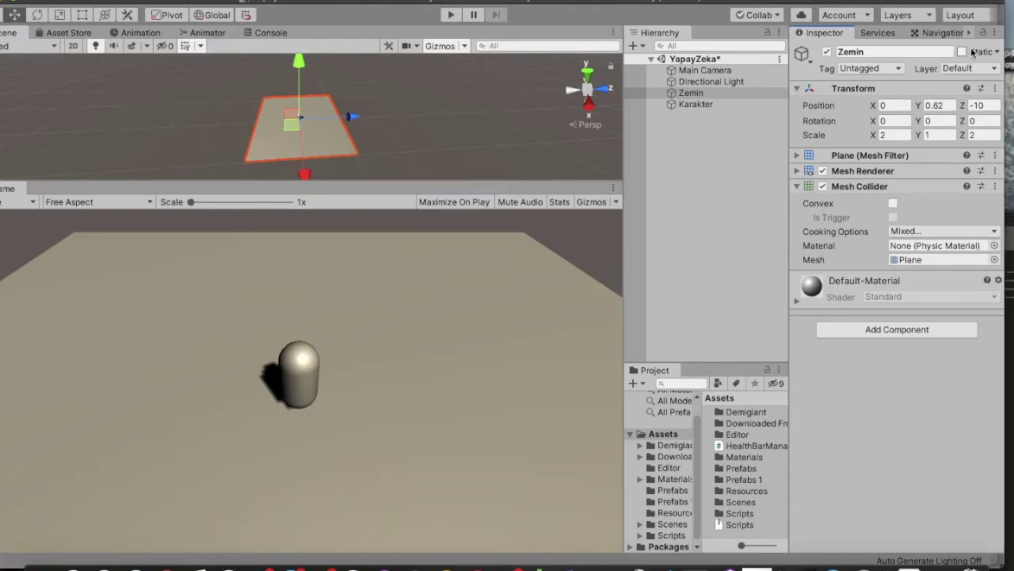
Step: Mark the Zemin floor static and bake a NavMesh across it
left_click(964, 53)
left_click(728, 104)
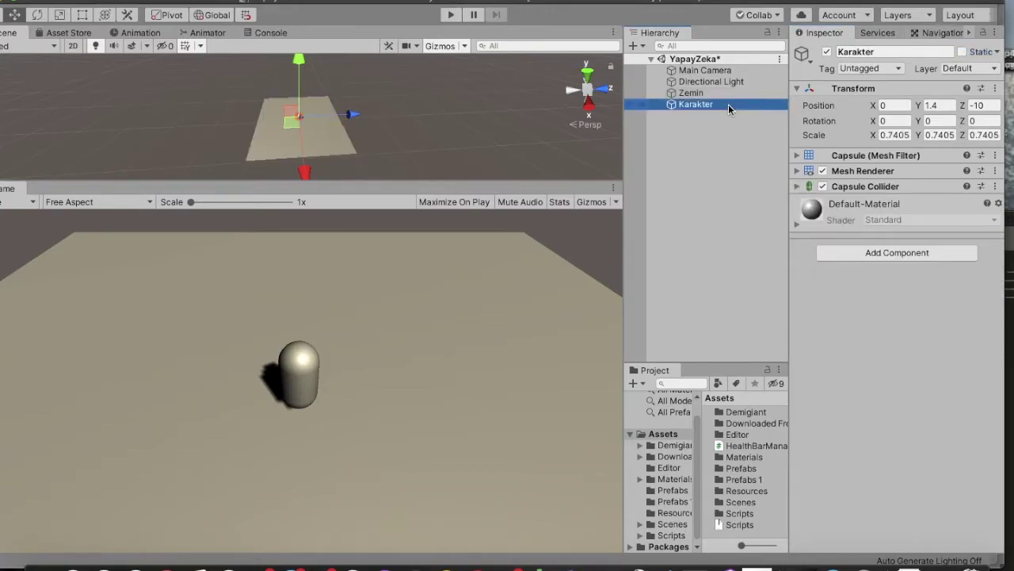
key("f")
scroll(338, 150, "down", 5)
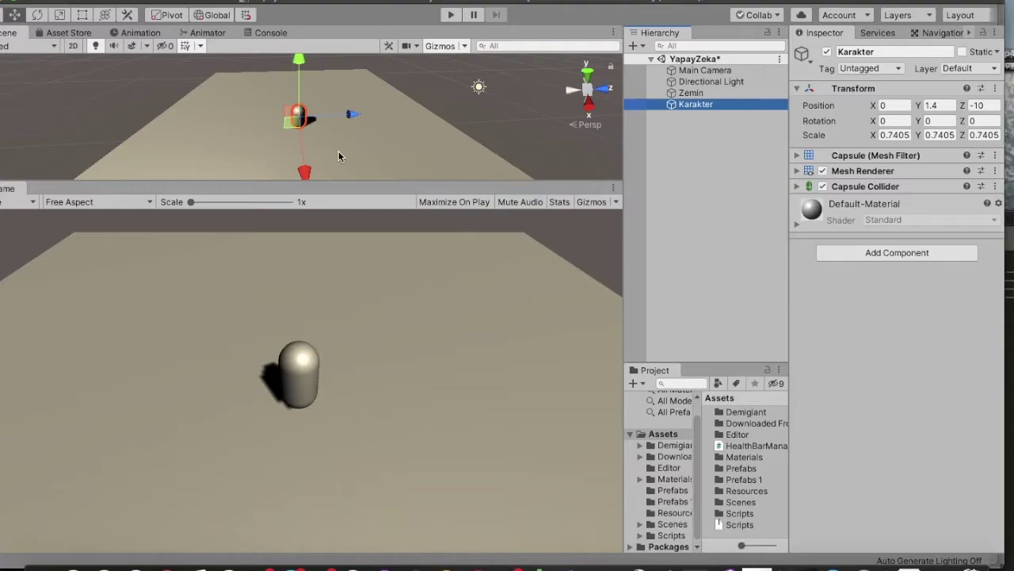
left_click(689, 93)
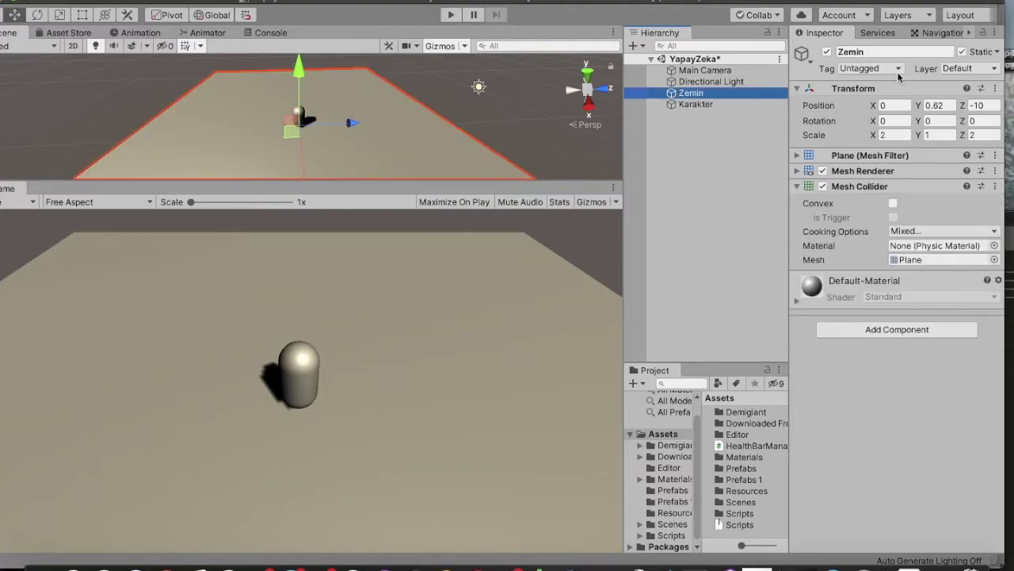
left_click(943, 33)
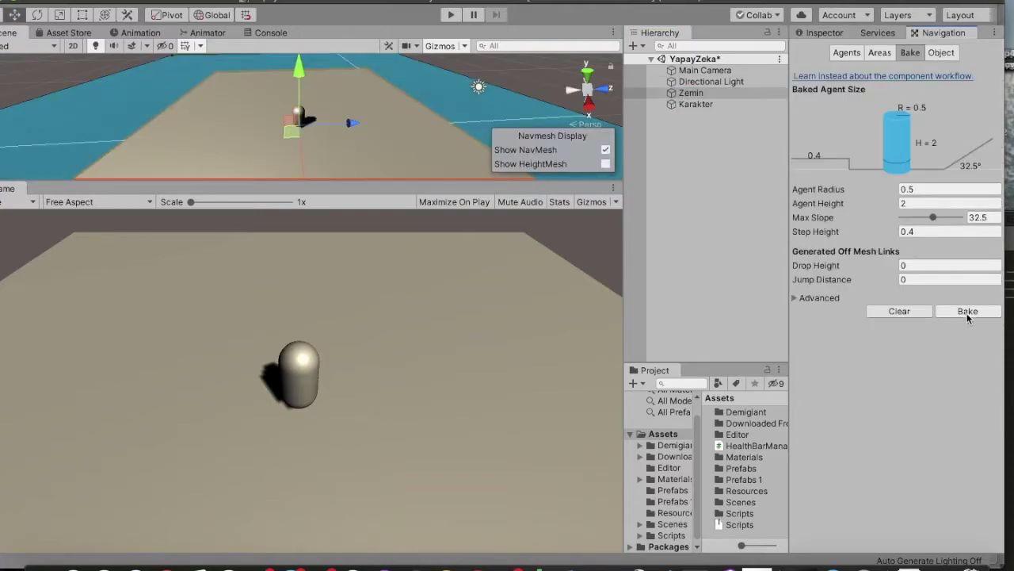
left_click(968, 313)
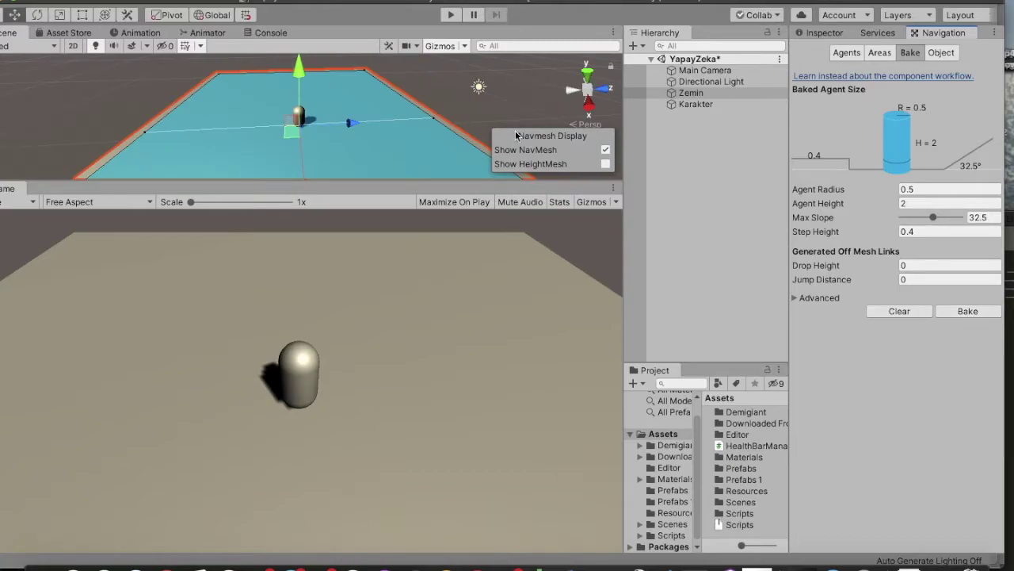
scroll(395, 128, "down", 4)
scroll(326, 100, "down", 2)
scroll(283, 141, "down", 2)
scroll(282, 141, "down", 1)
scroll(282, 141, "down", 2)
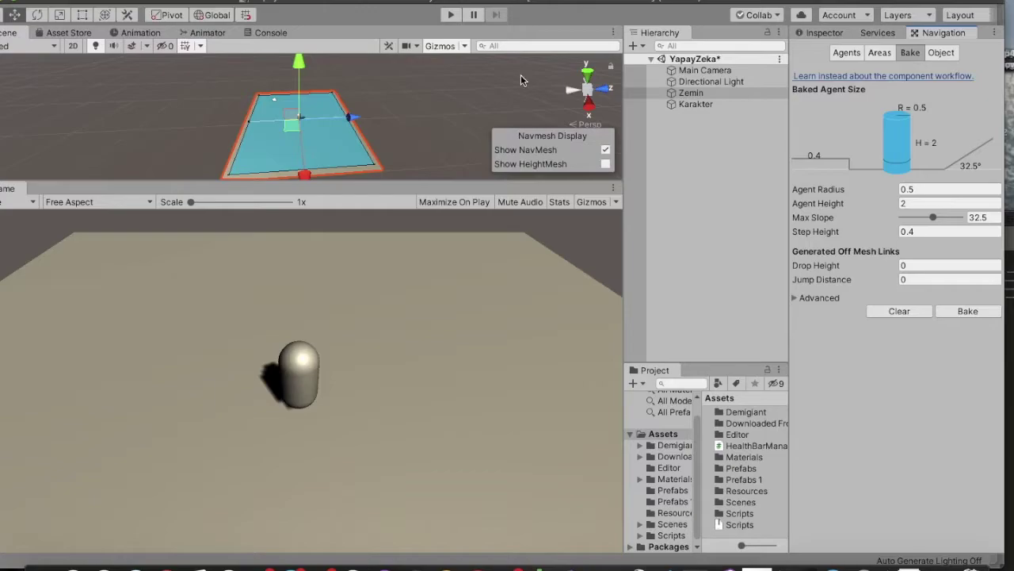
Step: Move Karakter toward the floor's far end, to Z -16.51
left_click(723, 103)
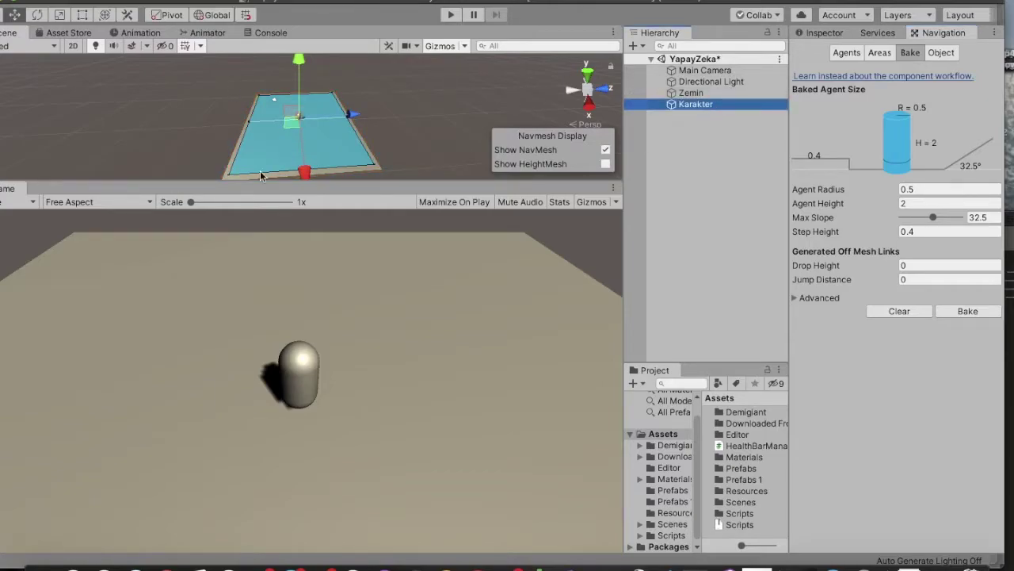
left_click_drag(353, 115, 266, 122)
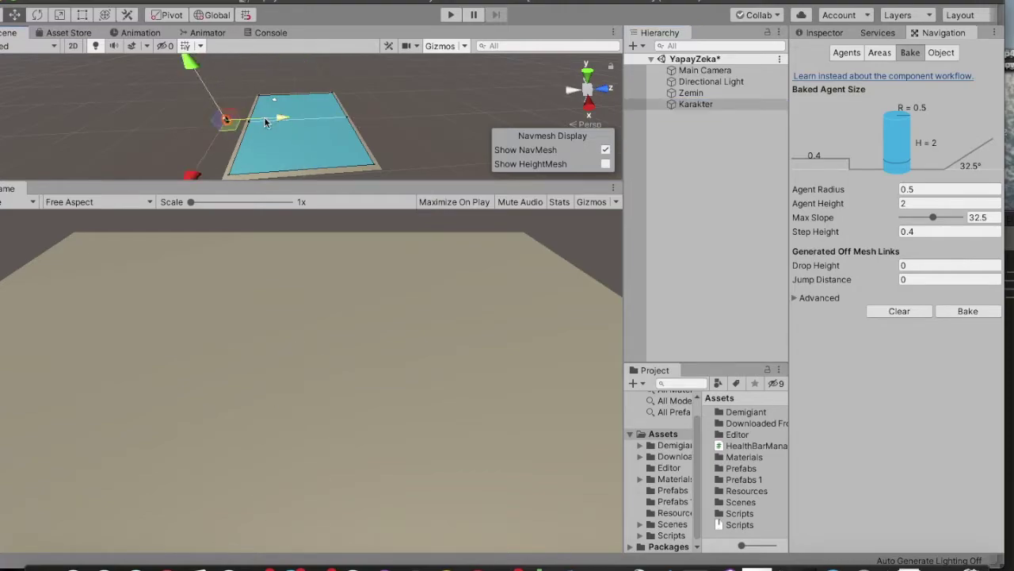
double_click(711, 104)
mouse_move(424, 136)
left_mouse_down("alt")
mouse_move(447, 119)
mouse_move(396, 127)
left_mouse_up("alt")
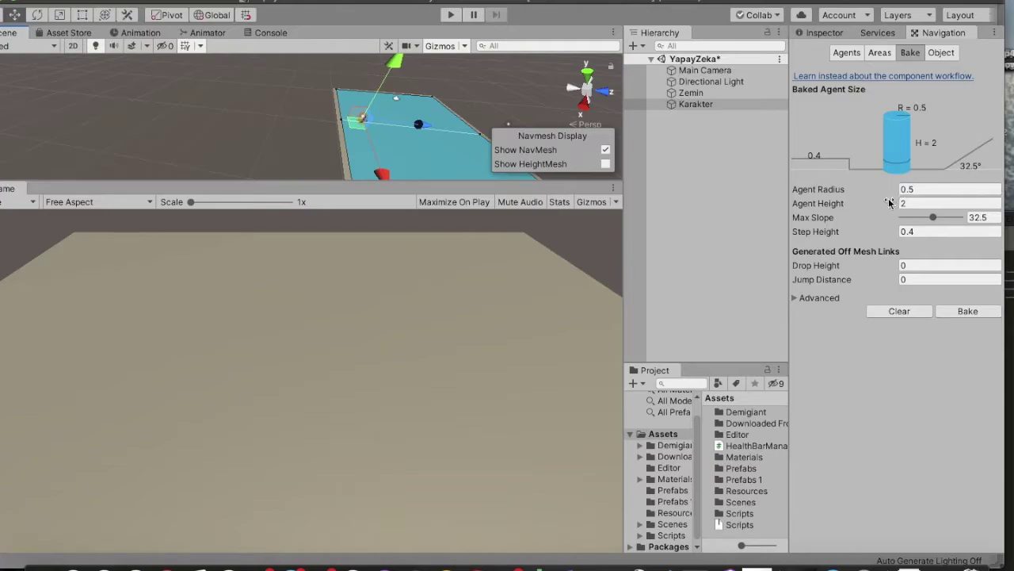
mouse_move(886, 202)
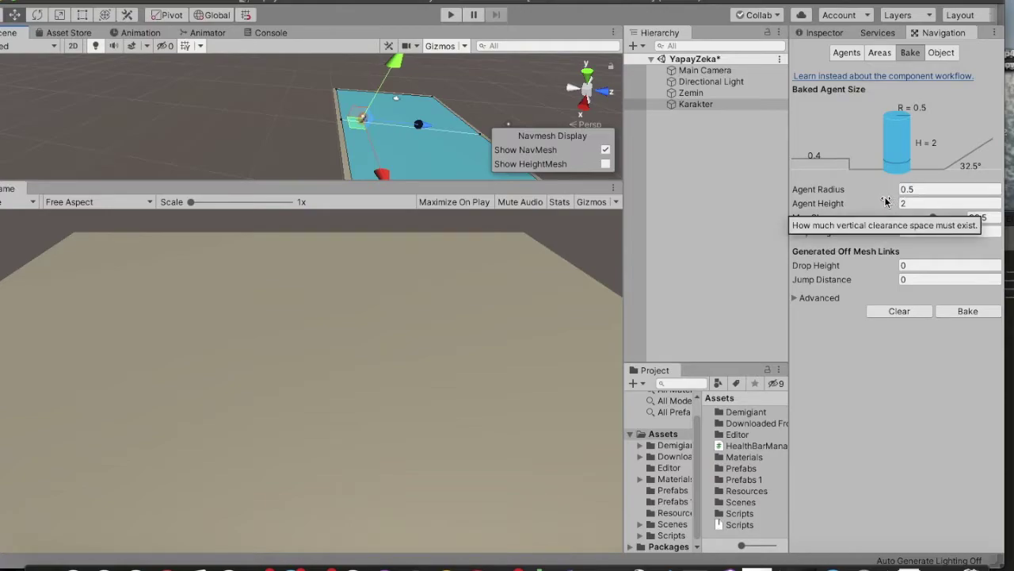
left_click(825, 35)
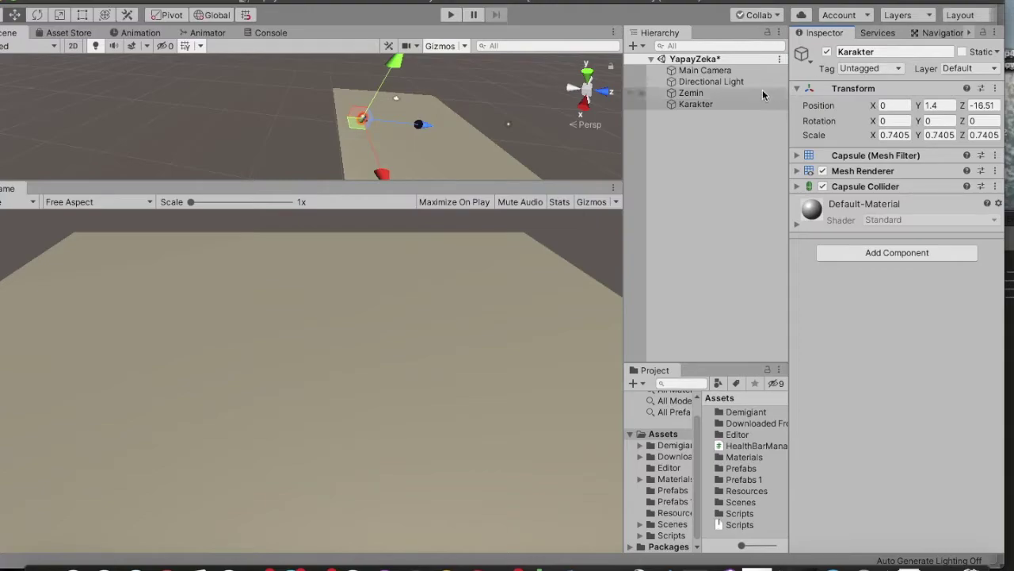
Step: Add a Nav Mesh Agent component to Karakter via the 'navmesh' component search
left_click(718, 104)
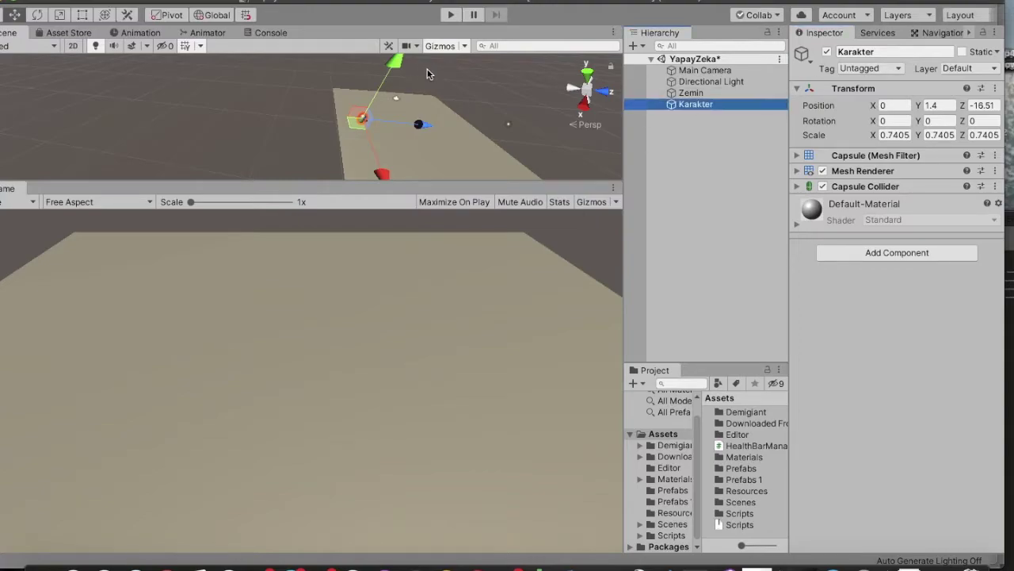
left_click(853, 256)
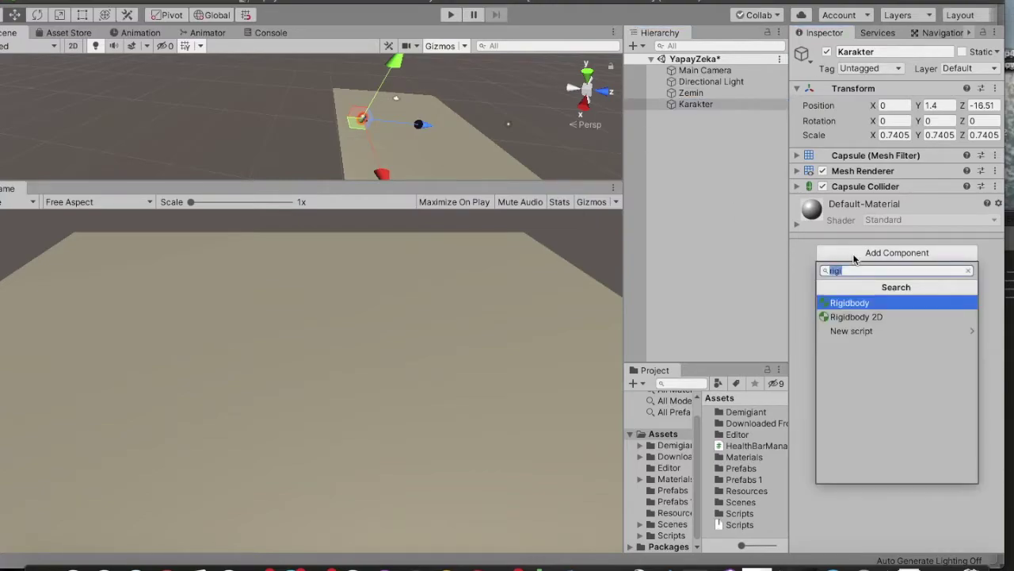
type("navms")
key("BackSpace")
key("Return")
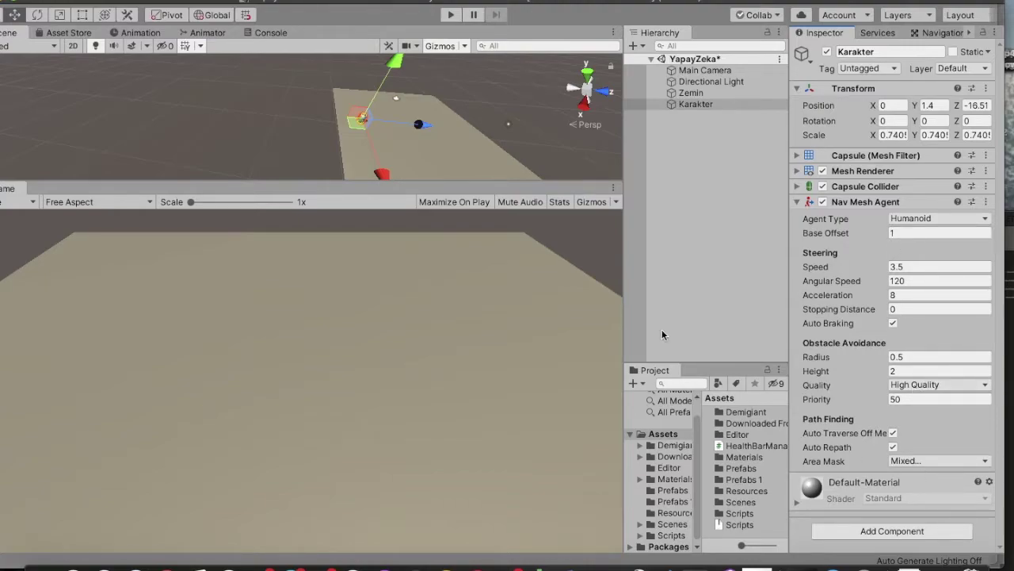
Step: Collapse the Nav Mesh Agent panel and search components for 'karakterKontrol' to start a script
left_click_drag(380, 107, 377, 100, "alt")
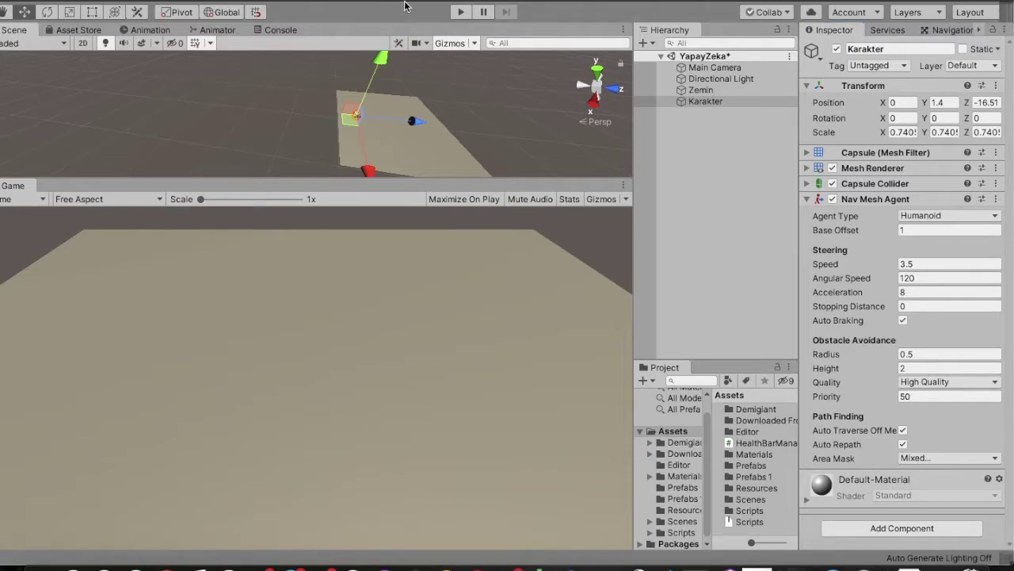
left_click(1, 145)
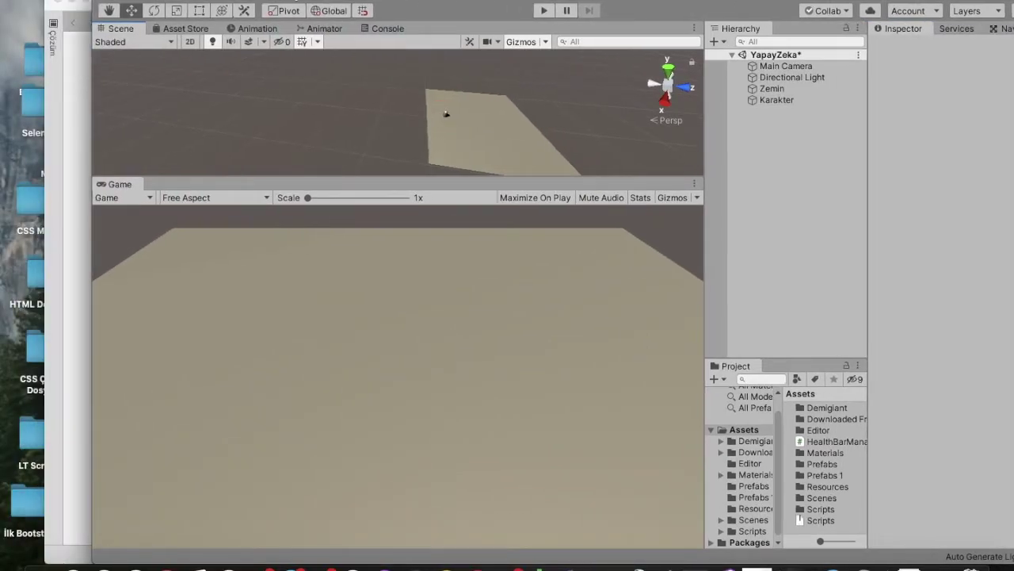
left_click(701, 111)
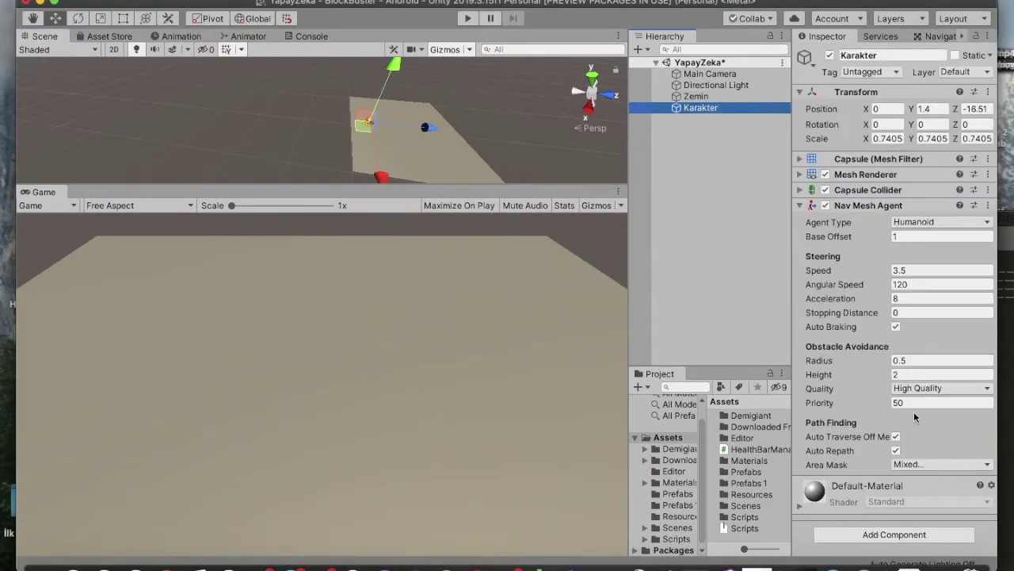
left_click(800, 206)
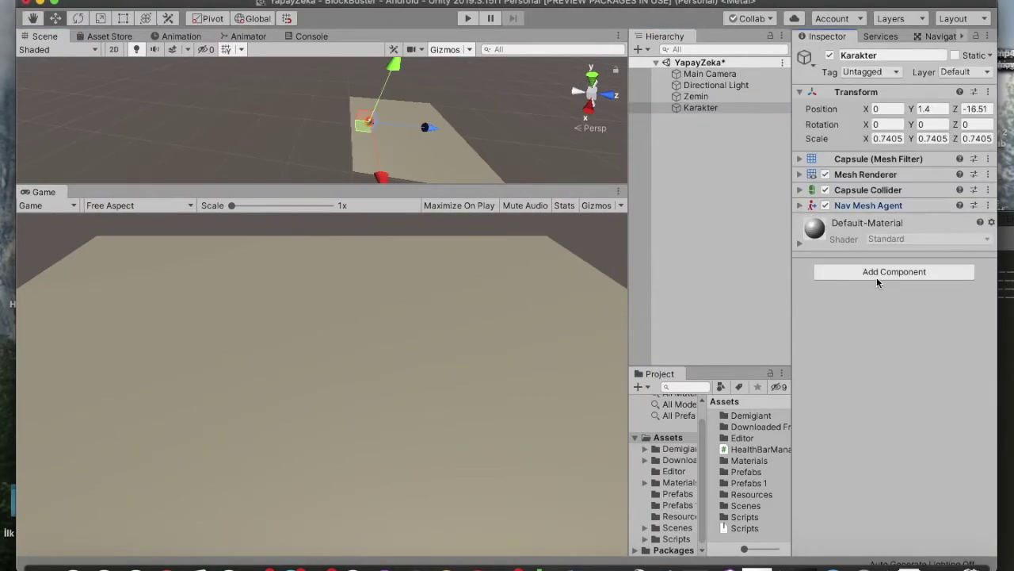
left_click(878, 272)
type("karakterKontrol")
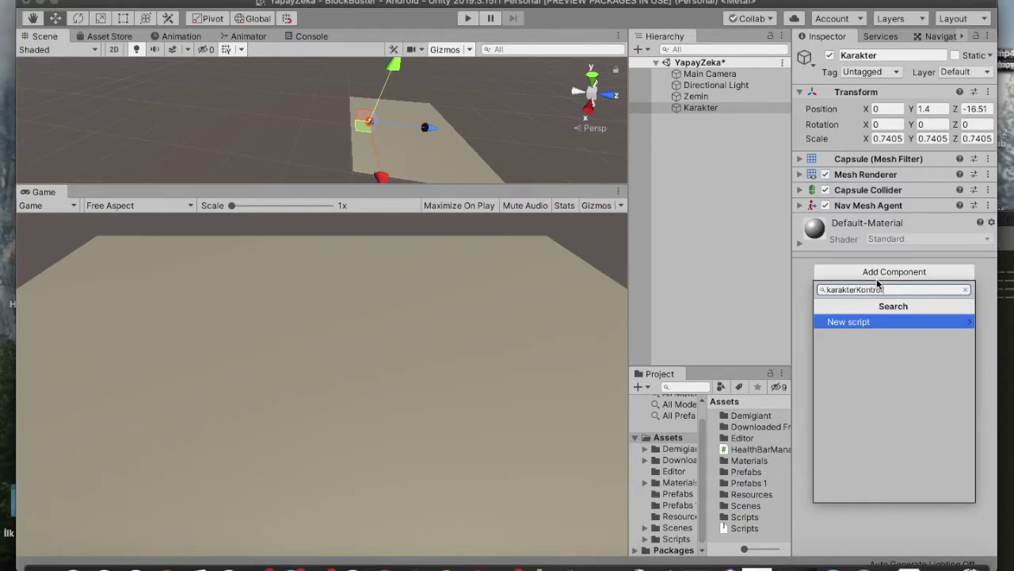
Step: Create and attach a new karakterKontrol script to Karakter
key("Return")
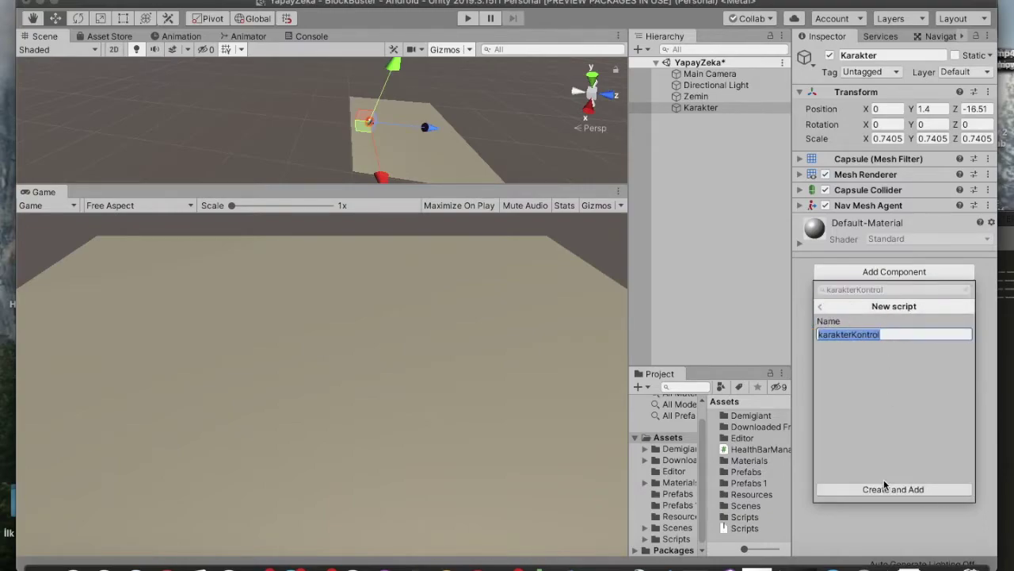
left_click(880, 490)
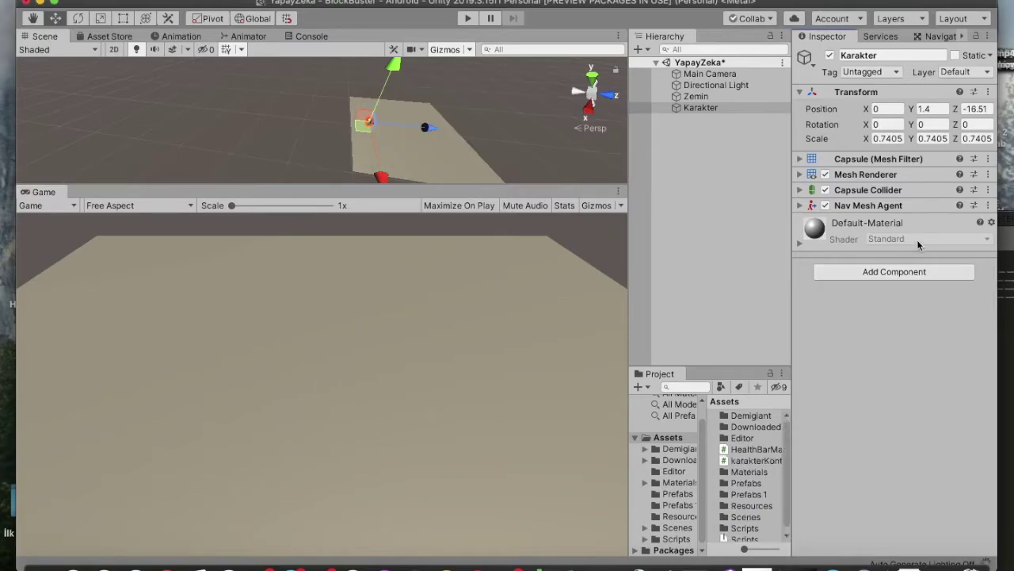
left_click(751, 462)
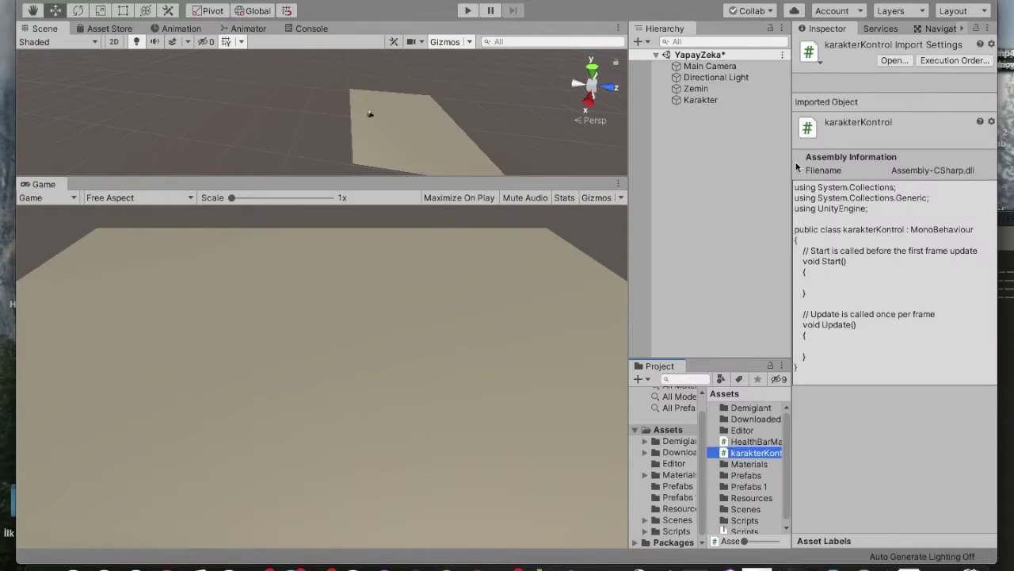
Step: Open the karakterKontrol script from the Project assets for editing
left_click(730, 99)
left_click(904, 229)
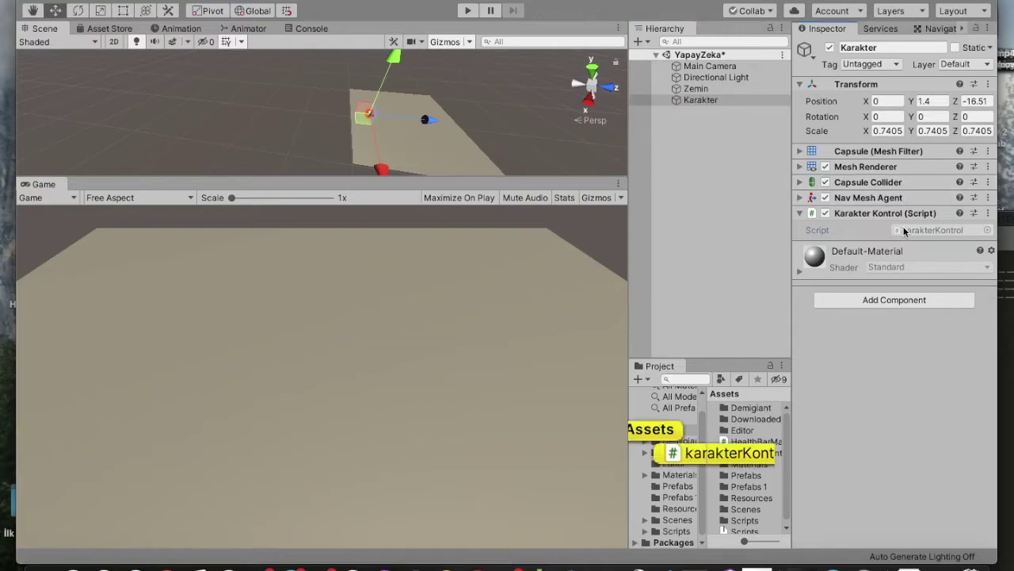
double_click(904, 230)
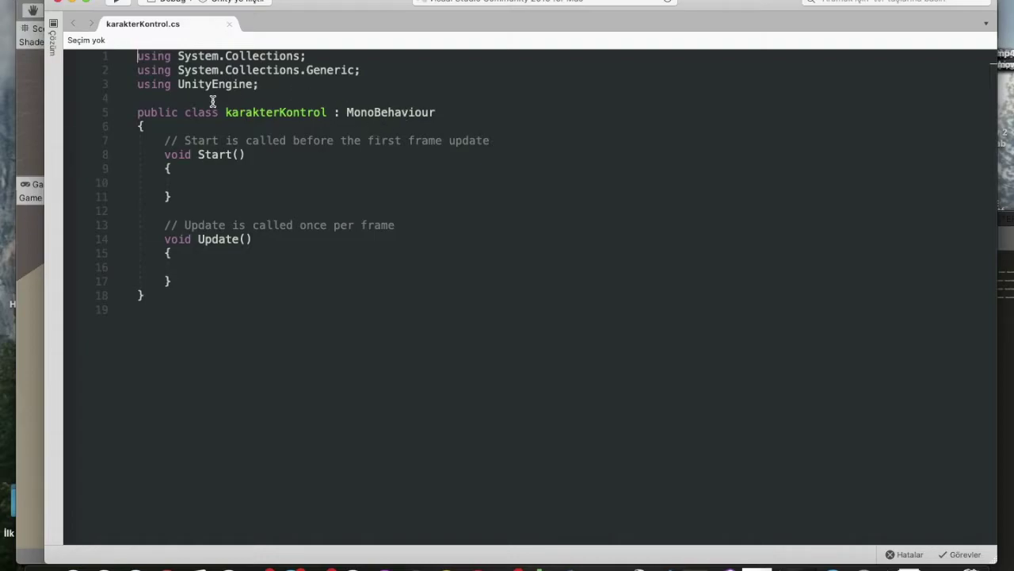
Step: Look over the template's using statements and MonoBehaviour class declaration
left_click_drag(272, 85, 130, 56)
left_click_drag(256, 84, 138, 35)
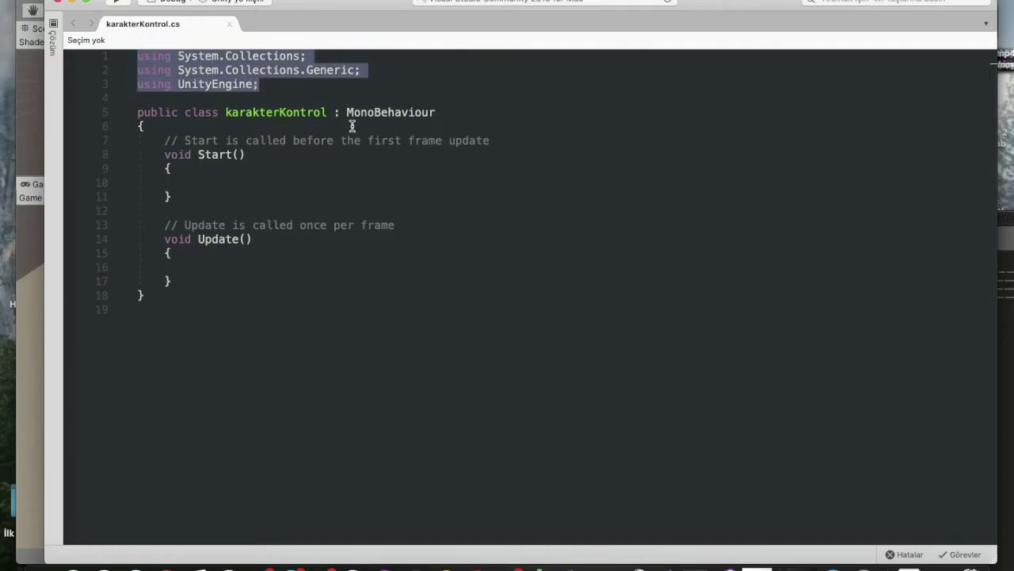
double_click(387, 115)
left_click(338, 200)
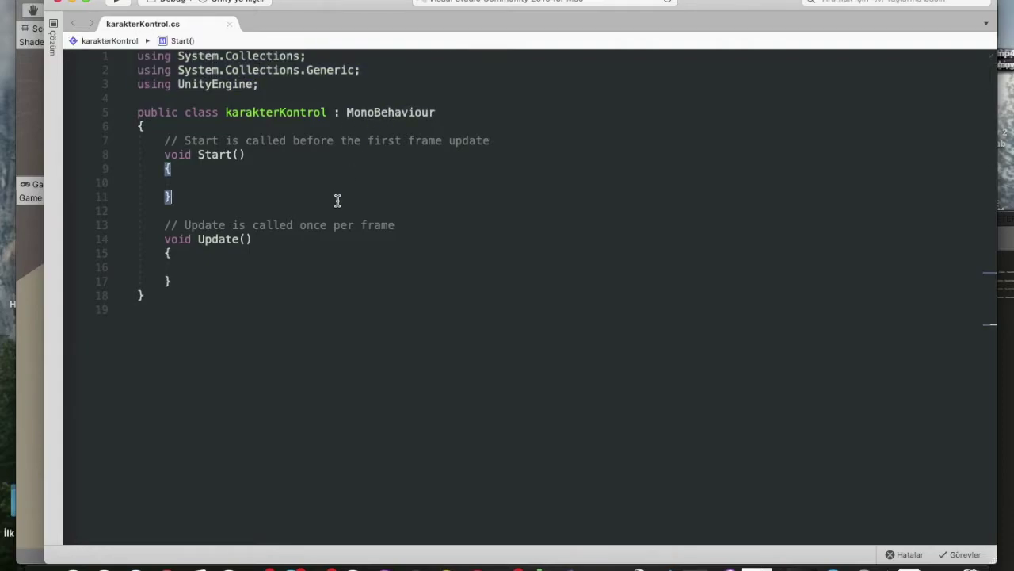
double_click(377, 114)
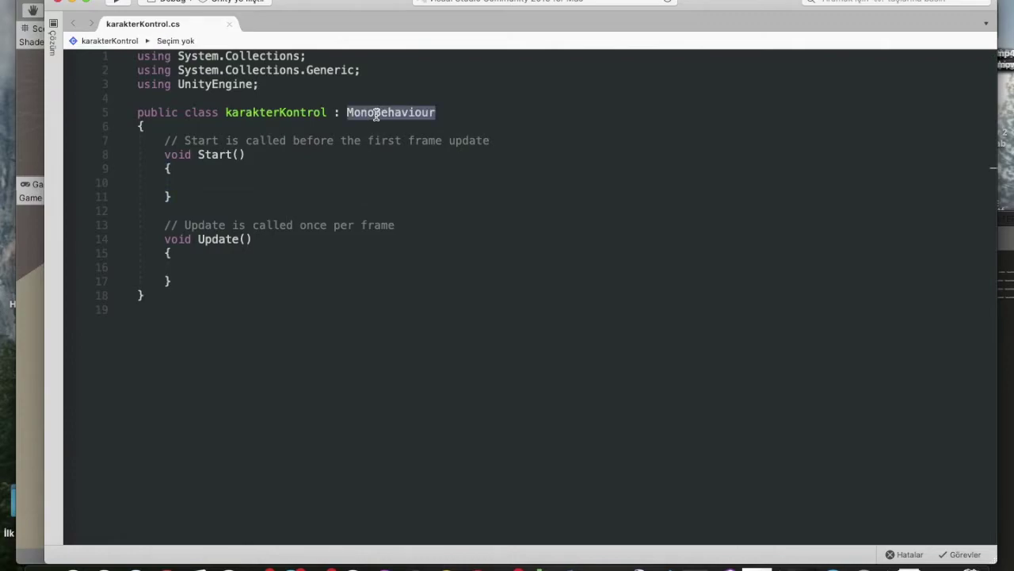
left_click(376, 113)
left_click(251, 114)
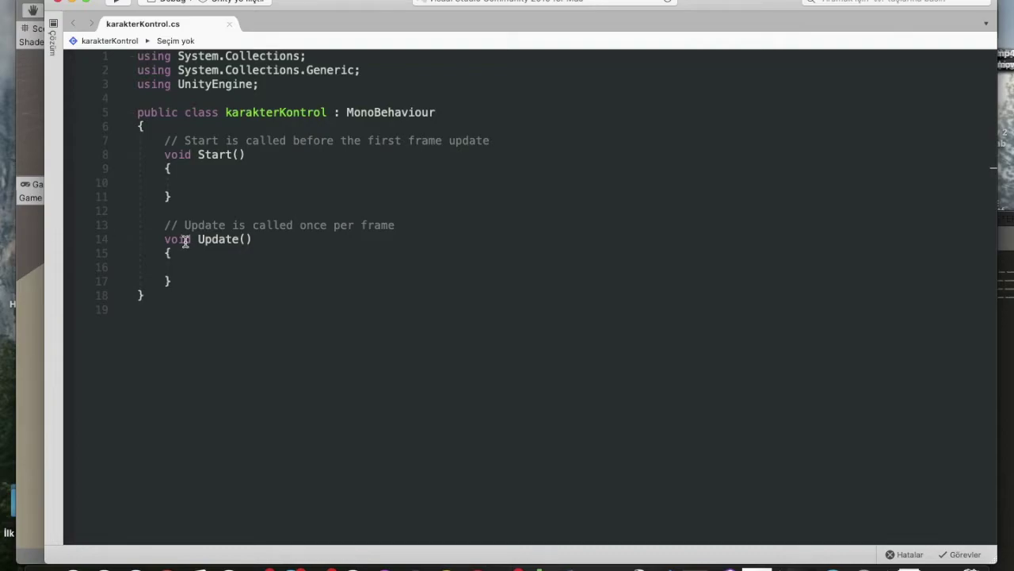
Step: Close the Hedef.cs and adam.cs windows, leaving karakterKontrol.cs in front
left_click(33, 265)
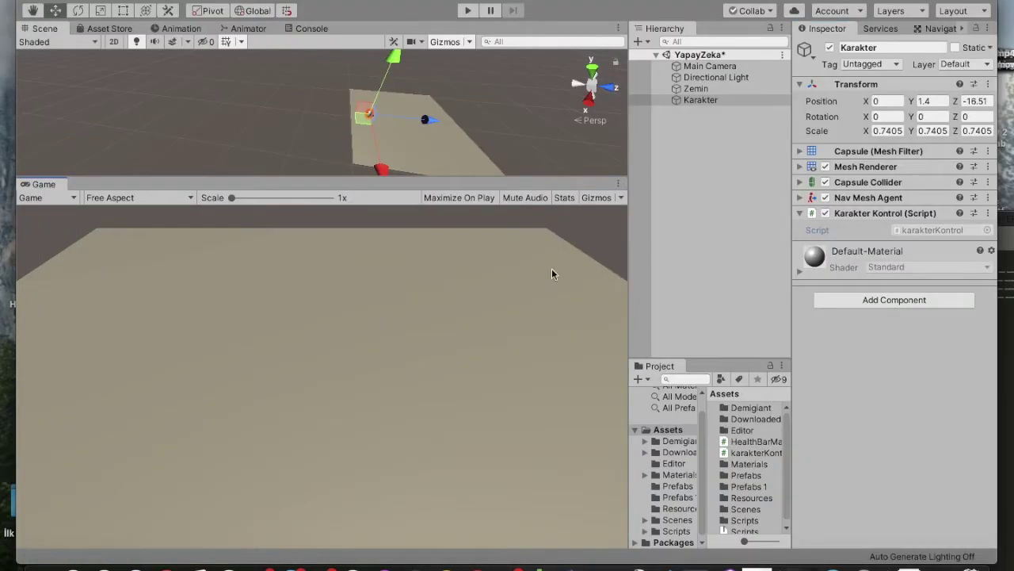
double_click(913, 228)
left_click(38, 293)
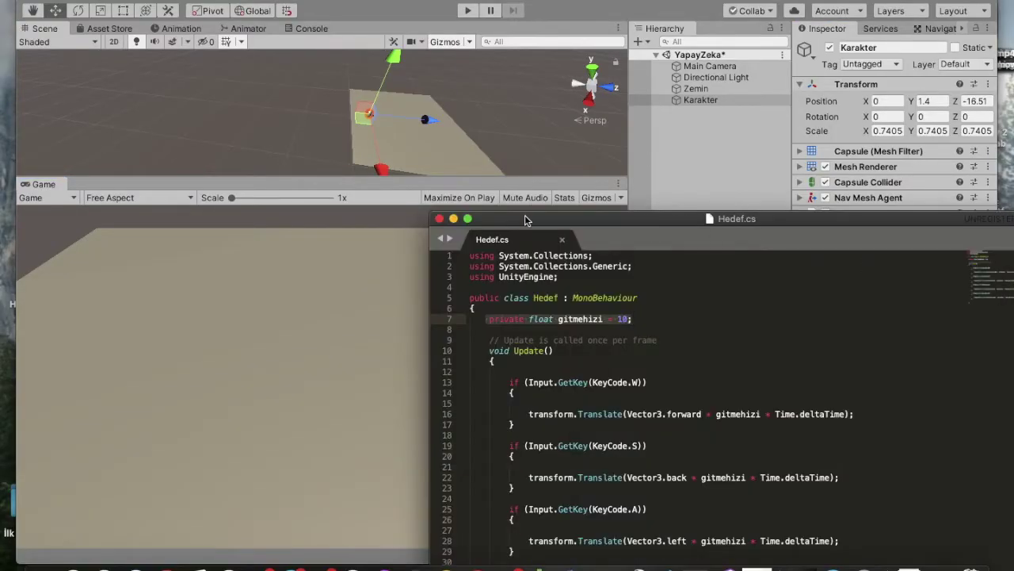
left_click(439, 218)
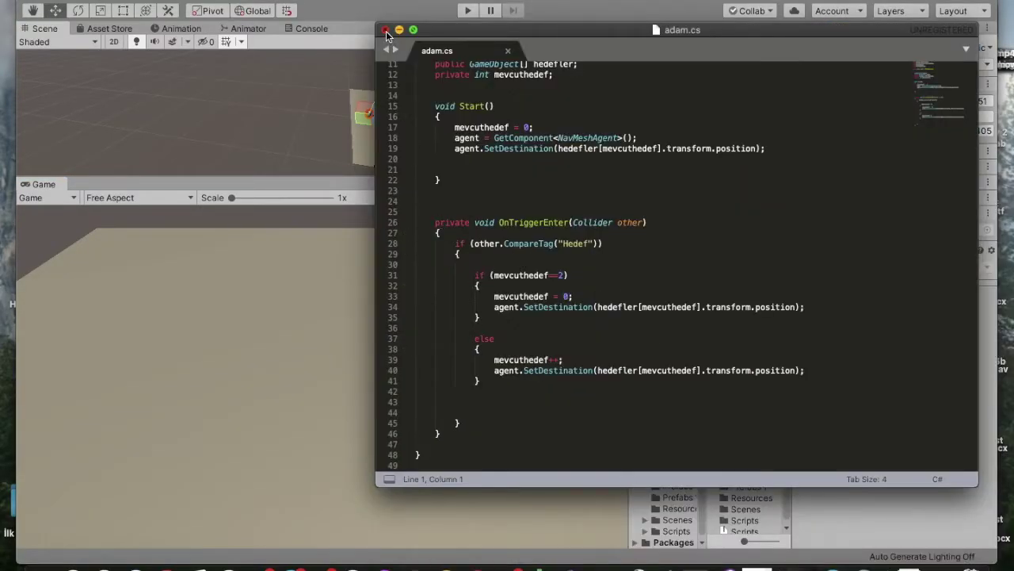
left_click(386, 30)
left_click(728, 564)
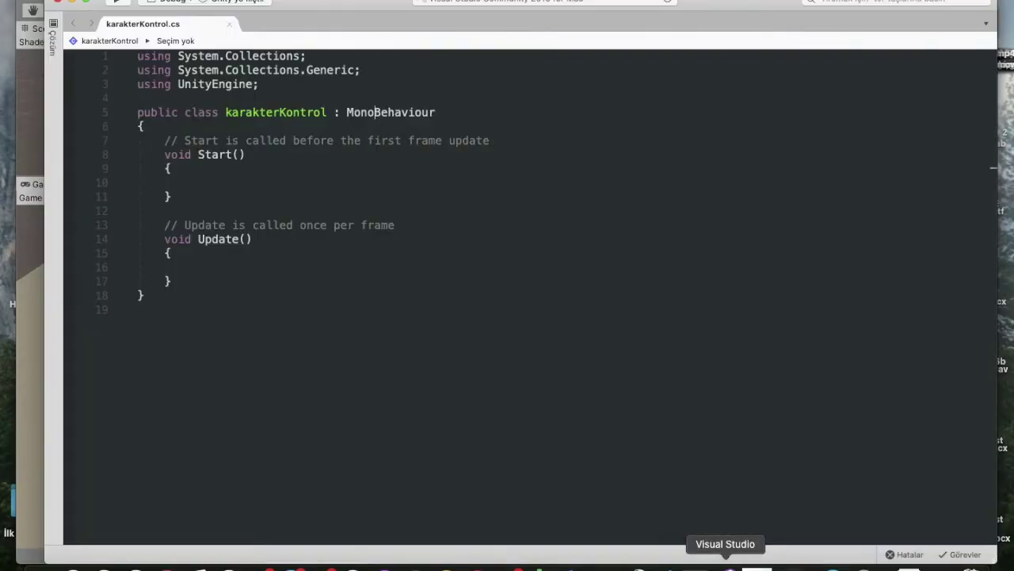
right_click(727, 565)
key("Escape")
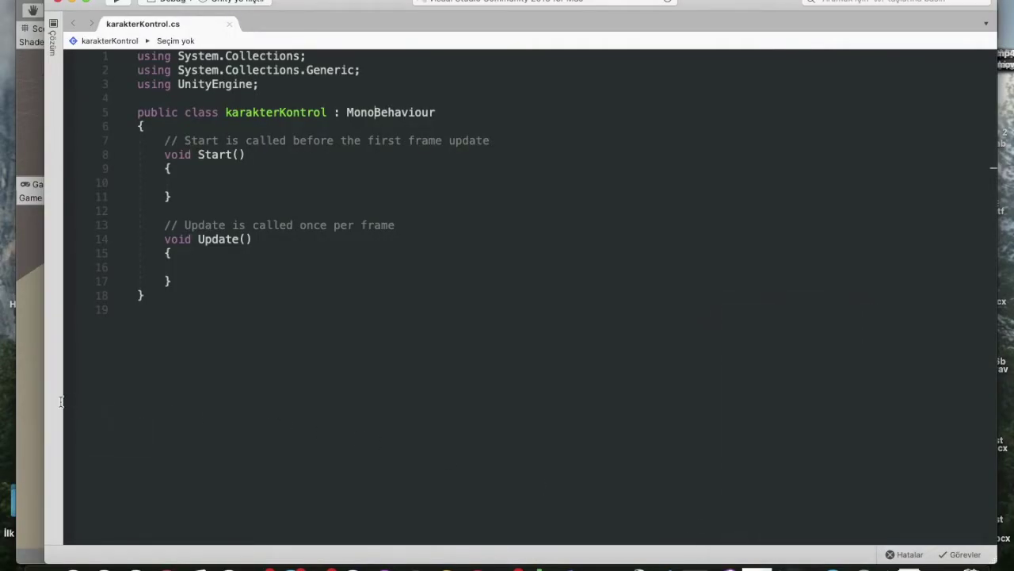
left_click(31, 404)
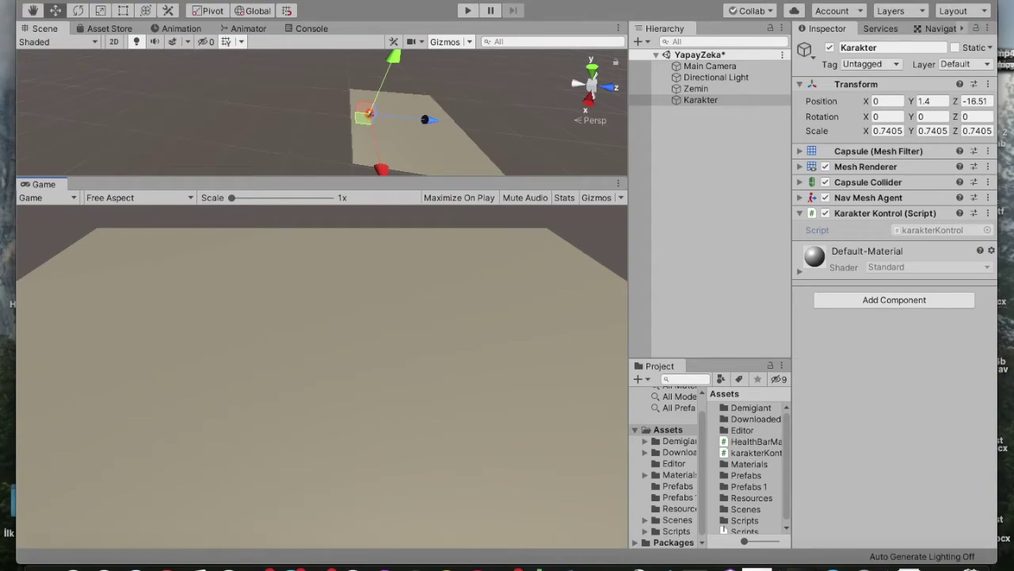
key("super+Tab")
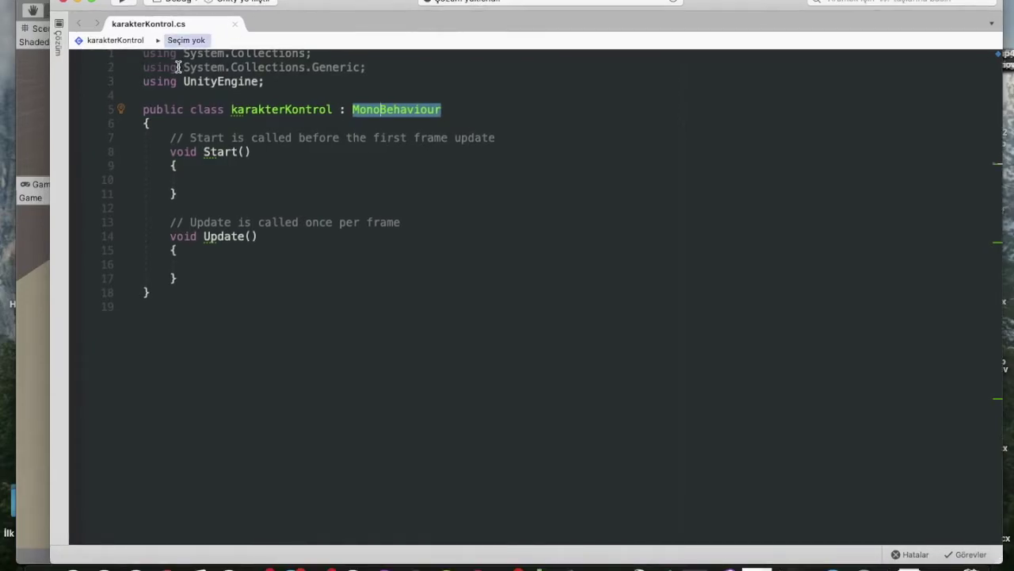
Step: Add 'using UnityEngine.AI;' below the existing using directives
mouse_move(152, 96)
left_click(267, 242)
left_click(153, 95)
key("Return")
key("Return")
key("Return")
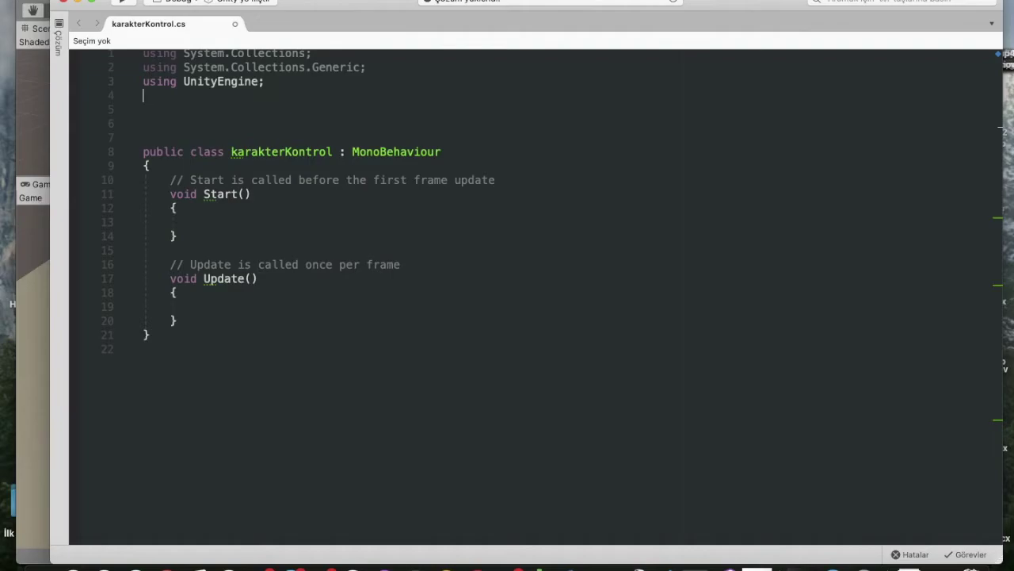
type("using Un")
type("ityEn.AI;")
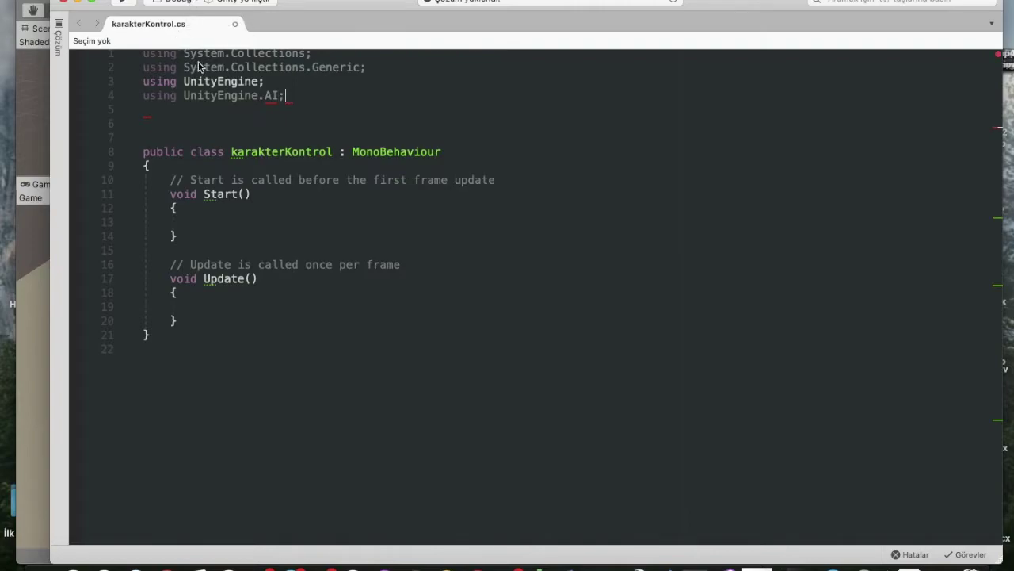
left_click(31, 216)
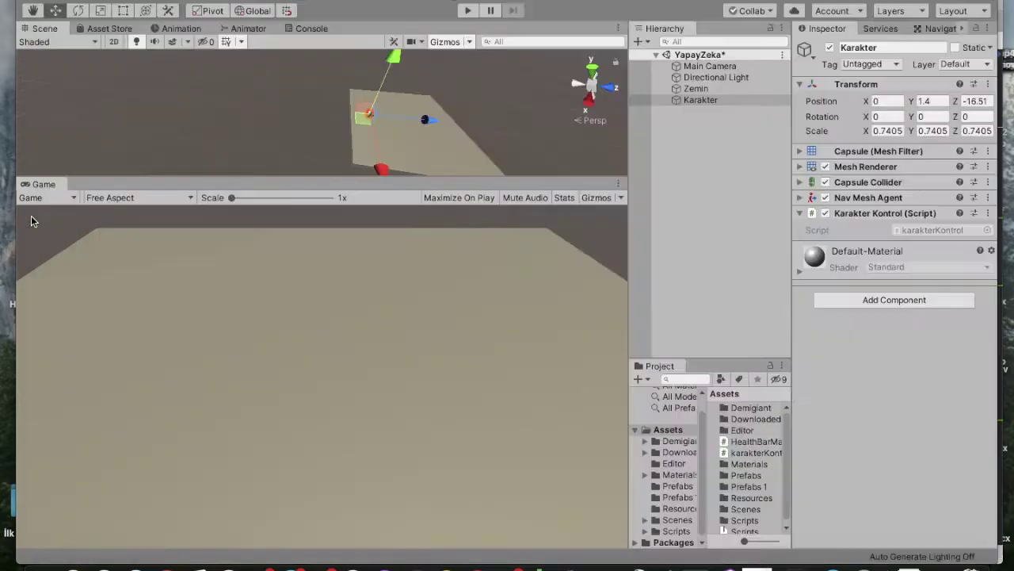
left_click(728, 564)
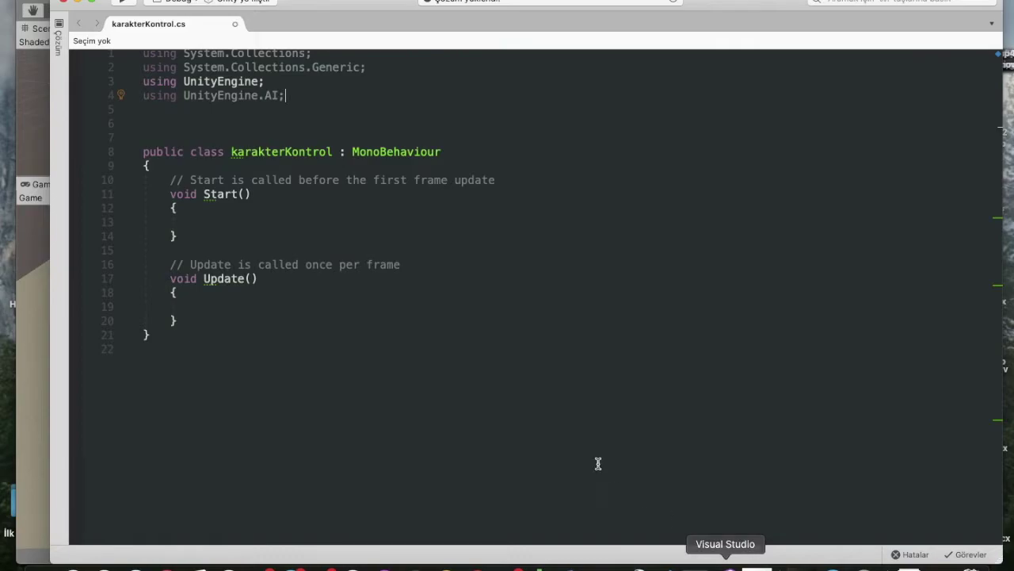
Step: Delete the empty Start method and begin a public NavMeshAgent field
left_click_drag(170, 194, 240, 193)
left_click(197, 131)
key("BackSpace")
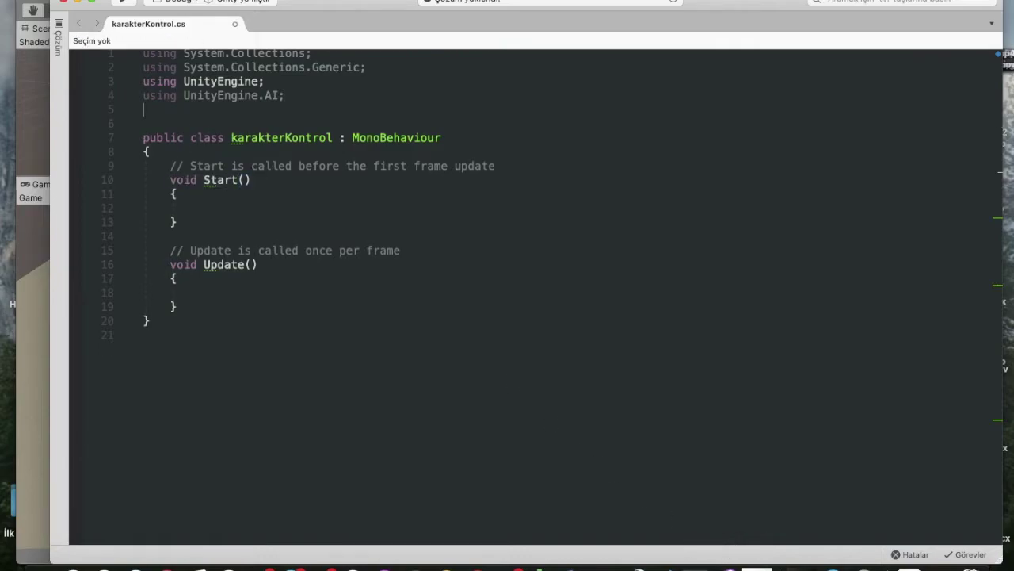
key("BackSpace")
mouse_move(175, 165)
left_mouse_down()
mouse_move(347, 167)
mouse_move(381, 207)
left_mouse_up()
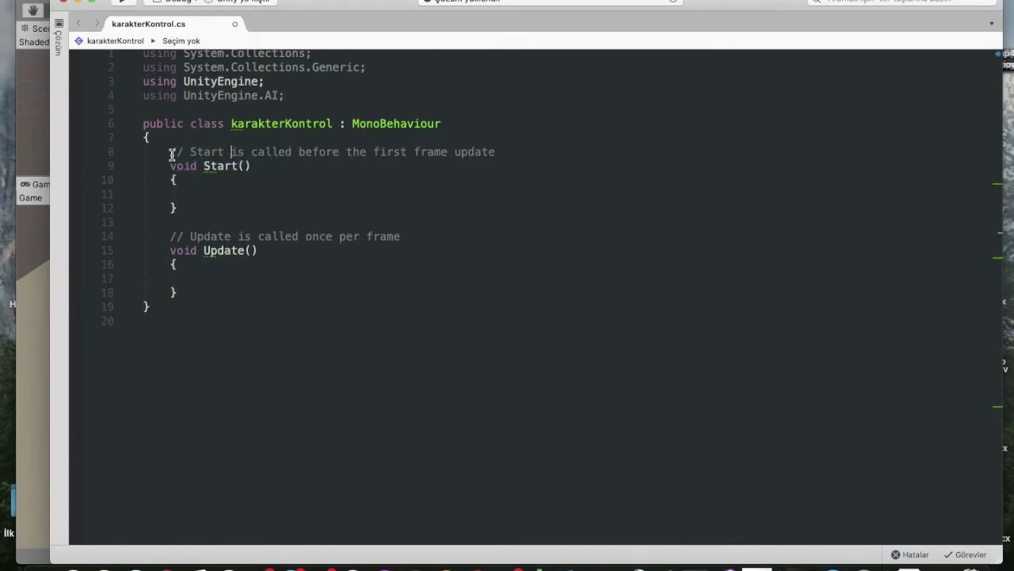
key("BackSpace")
type("public navmeshAgent")
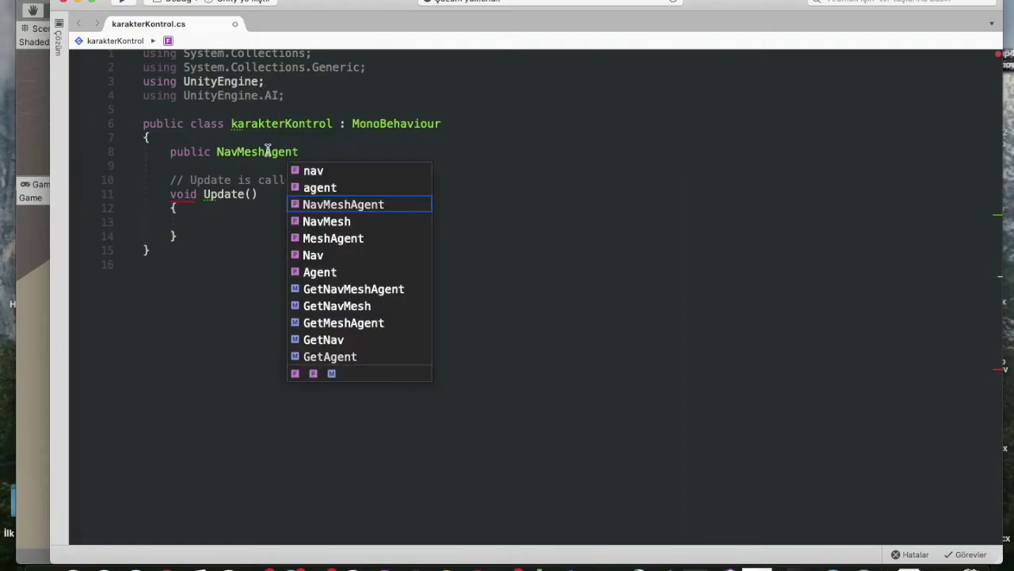
left_click(238, 96)
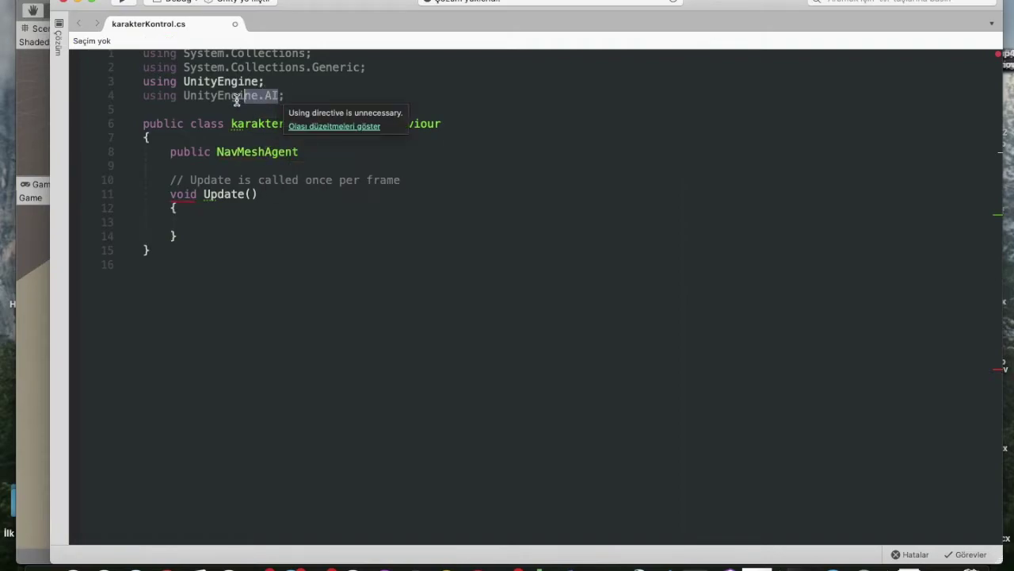
Step: Complete the field declaration as 'public NavMeshAgent agent;'
left_click(329, 151)
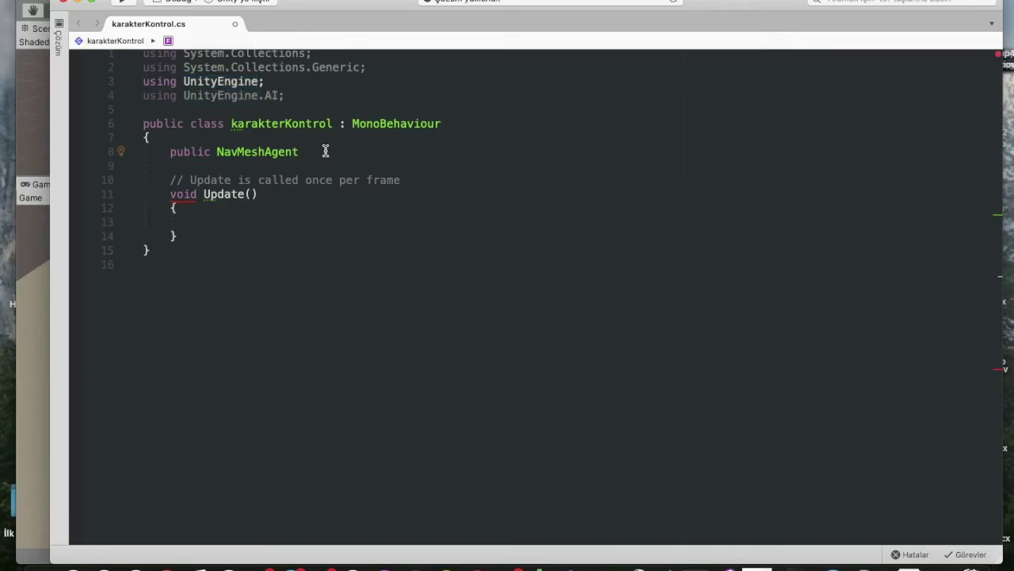
type("nav")
key("BackSpace")
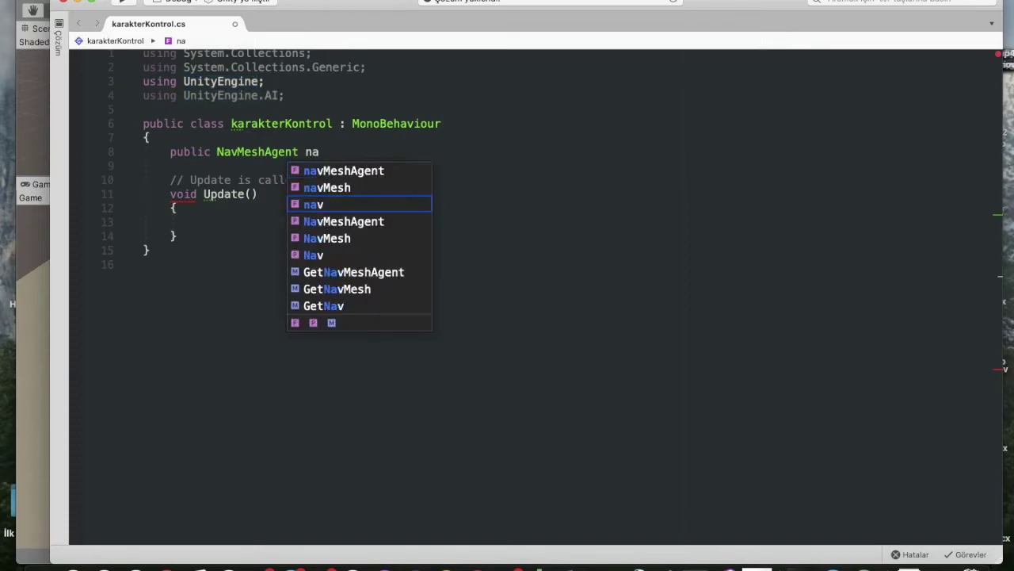
key("BackSpace")
key("BackSpace")
type("agent;")
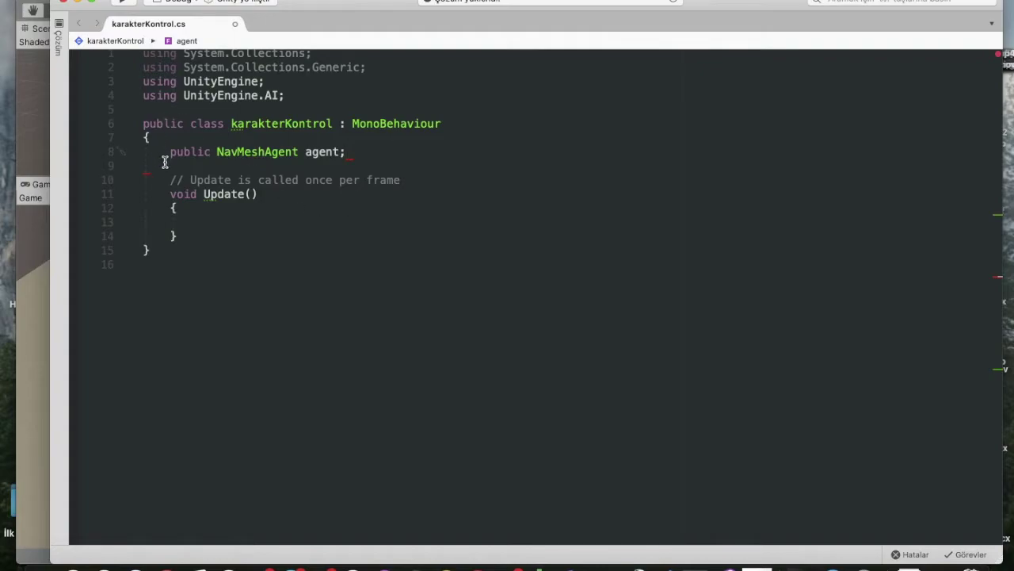
Step: Delete Update's comment and rename Update to FixedUpdate
left_click_drag(165, 180, 437, 183)
key("BackSpace")
left_click(198, 194)
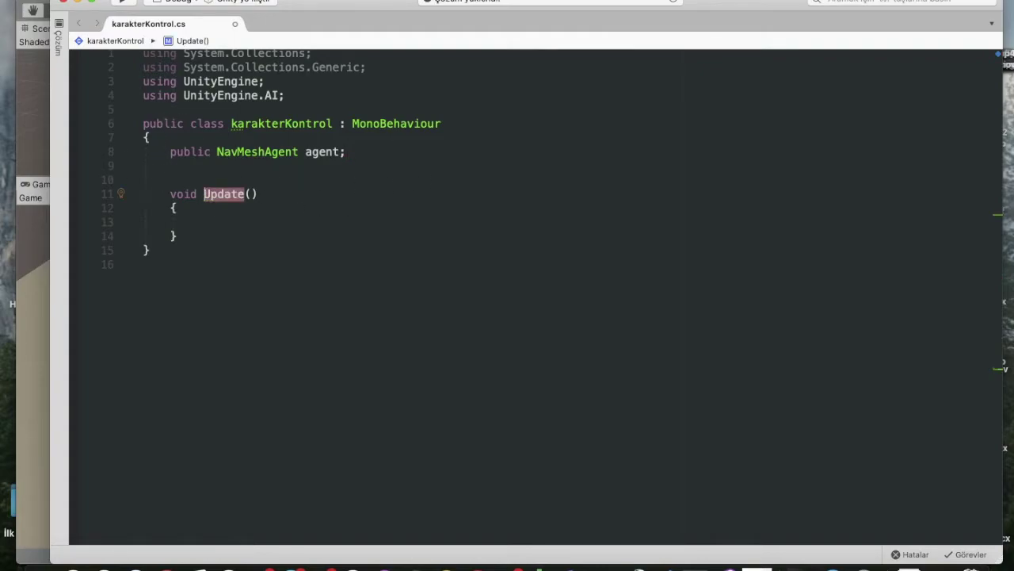
type("Fixed")
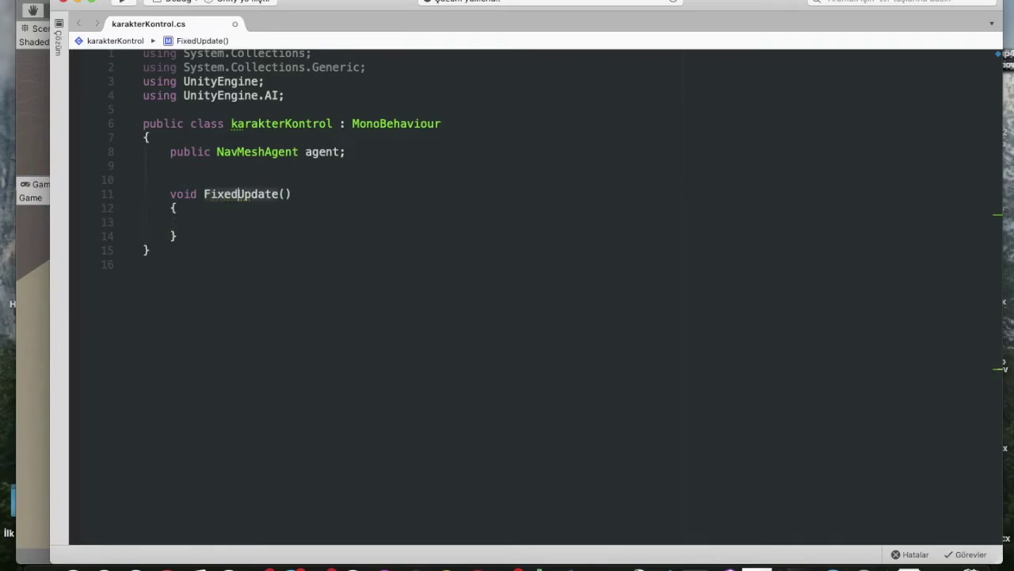
Step: Start an agent.SetDestination( call inside FixedUpdate
left_click(218, 223)
type("agen")
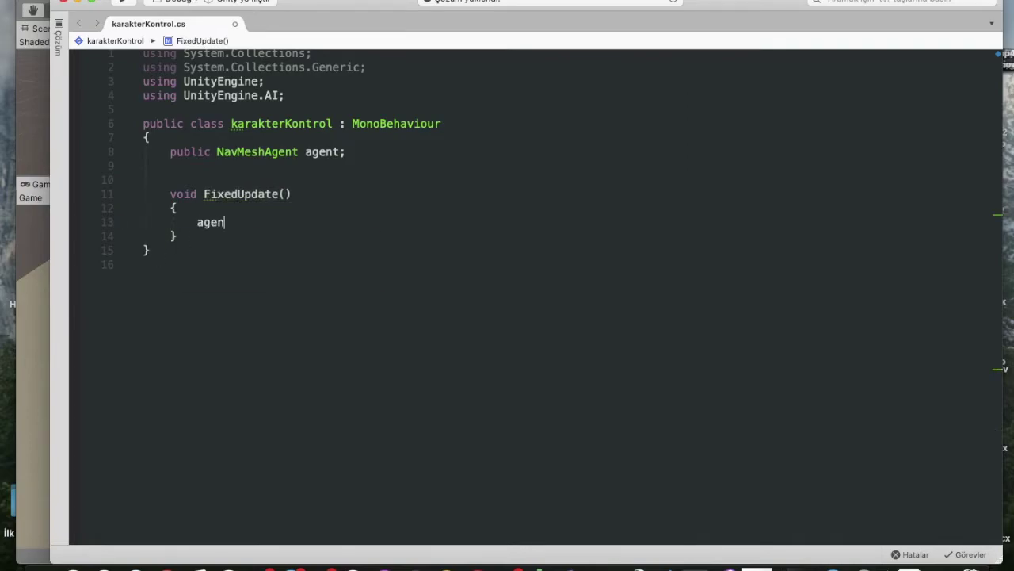
key("Return")
type(".set")
key("Down")
key("Return")
type("(")
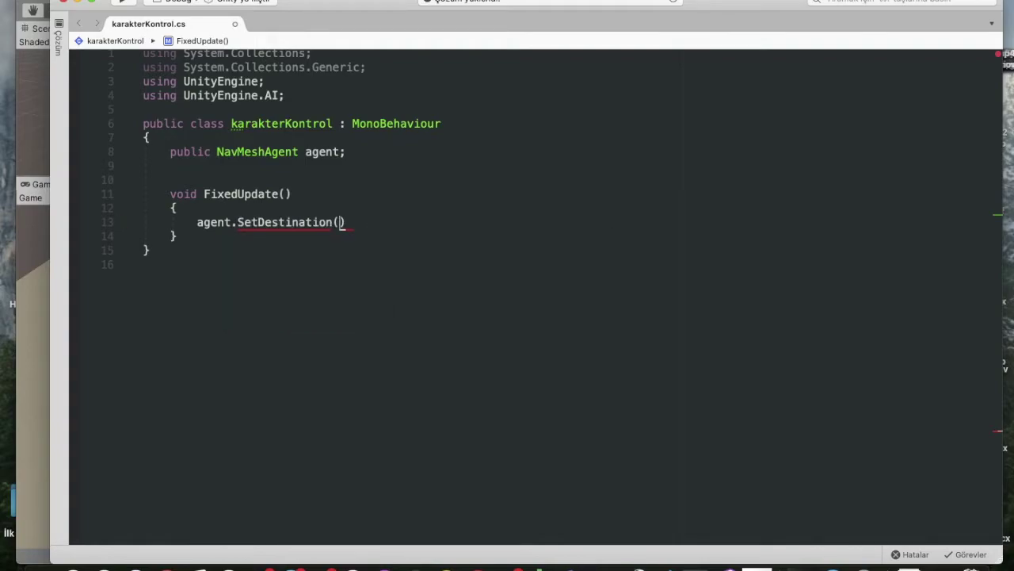
Step: Add a 'public GameObject hedef;' field below the agent field
left_click_drag(353, 2, 425, 2)
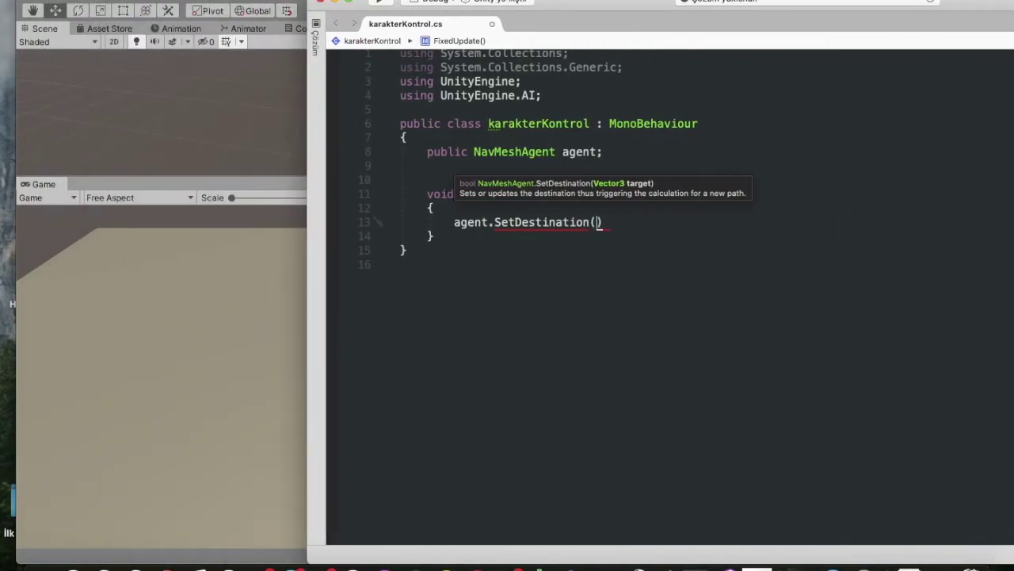
left_click(286, 165)
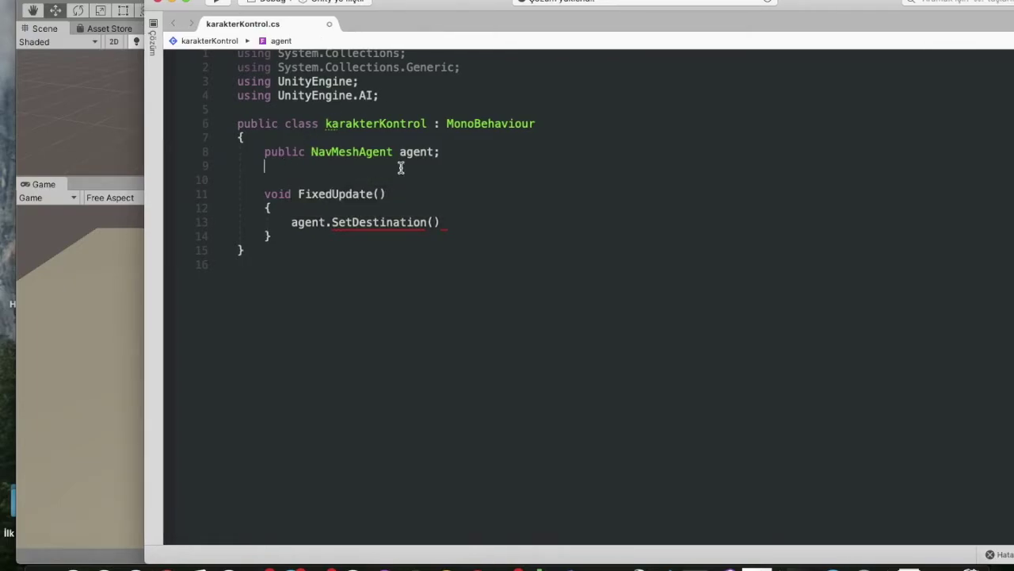
type("p")
key("Return")
type("public game")
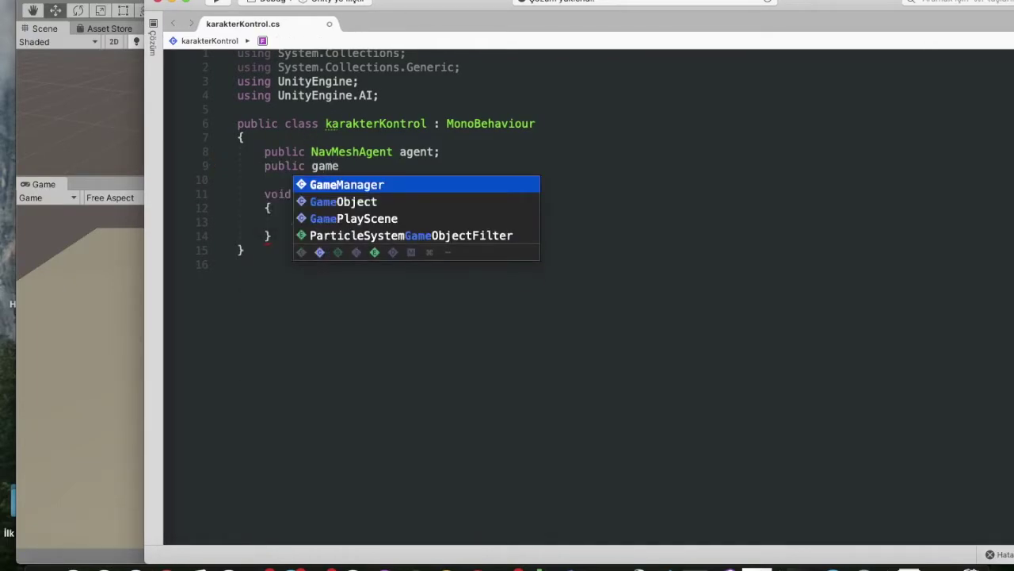
key("Down")
key("Return")
type("hedef")
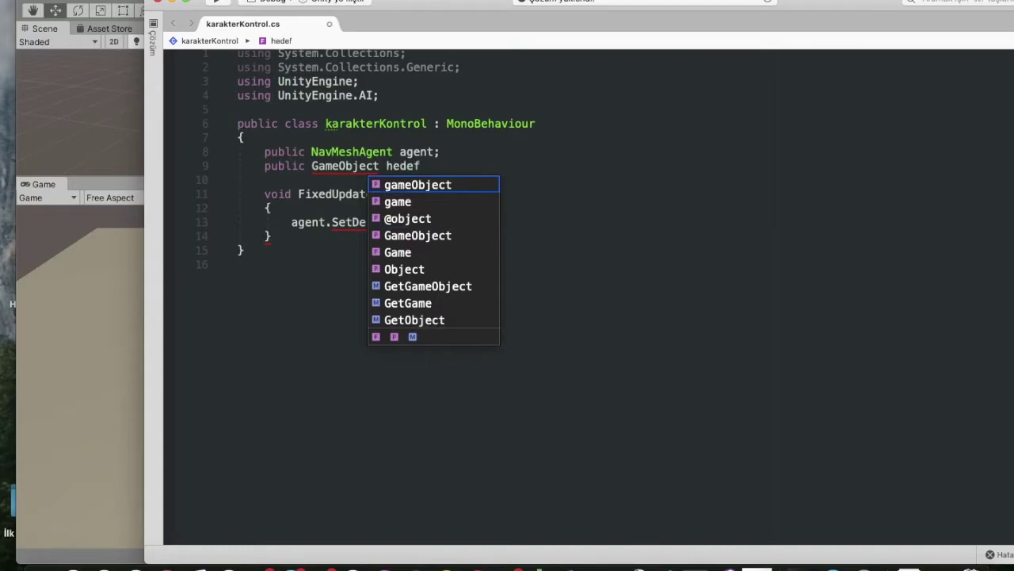
type(";")
Step: Finish the call as agent.SetDestination(hedef.transform.position); and save the script
left_click(434, 222)
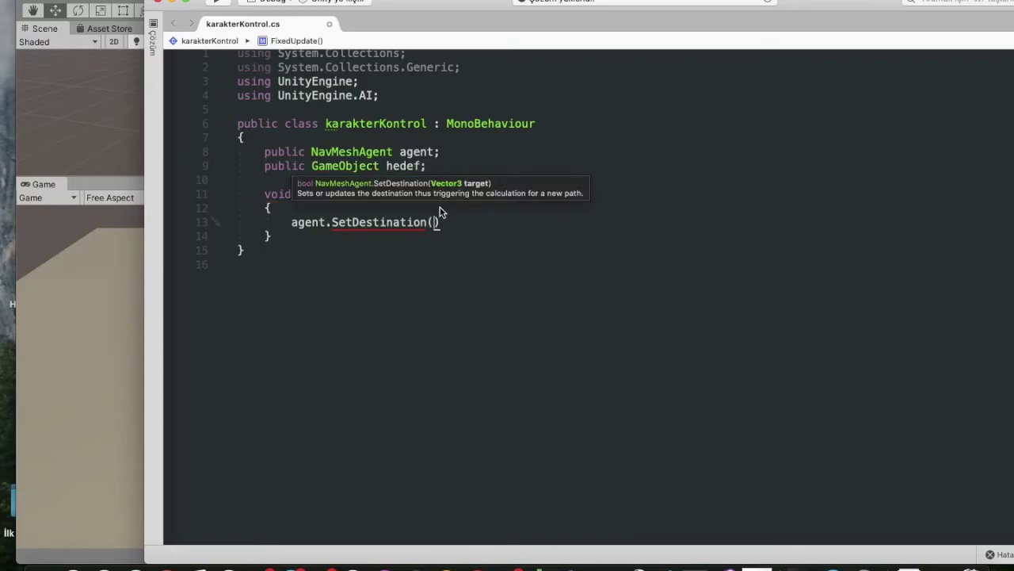
type("h")
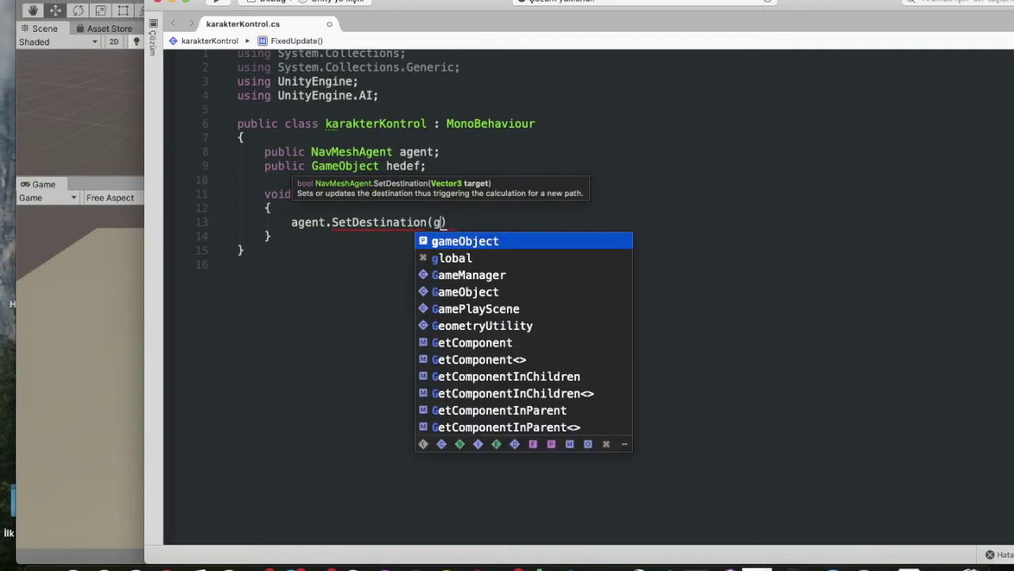
type("edef.ga")
key("BackSpace")
key("BackSpace")
type("transform.position)")
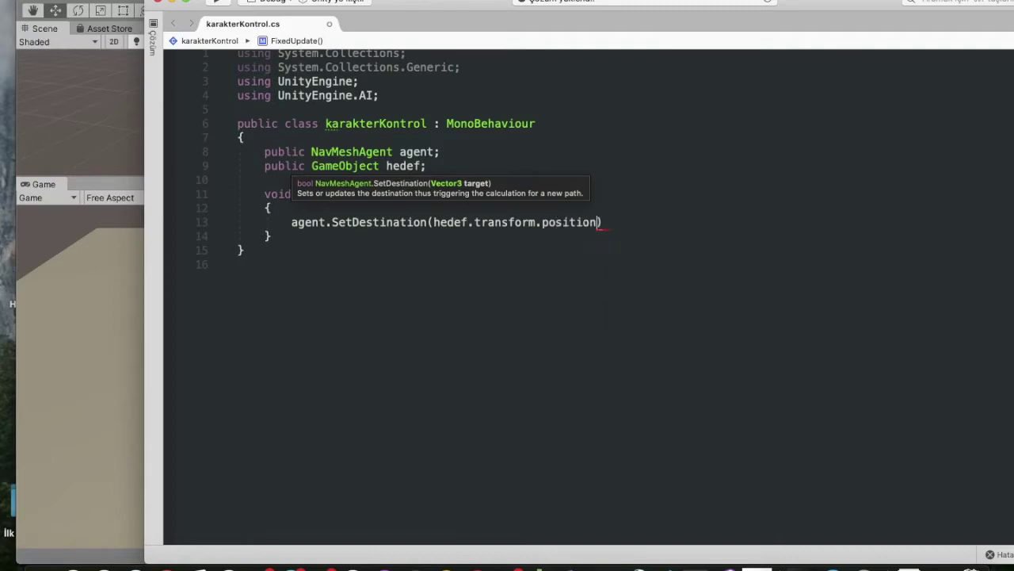
type(";")
key("super+s")
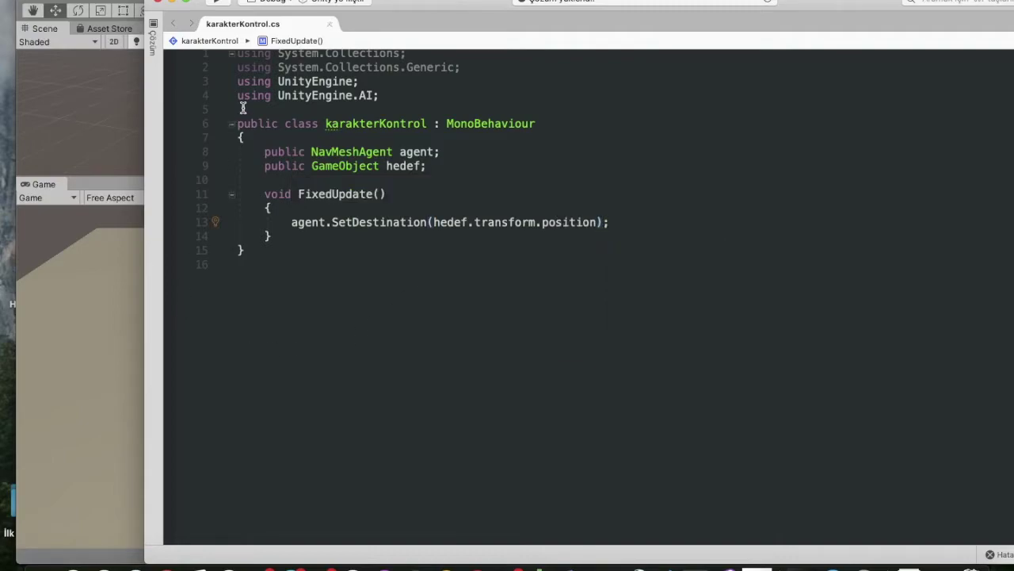
left_click(83, 314)
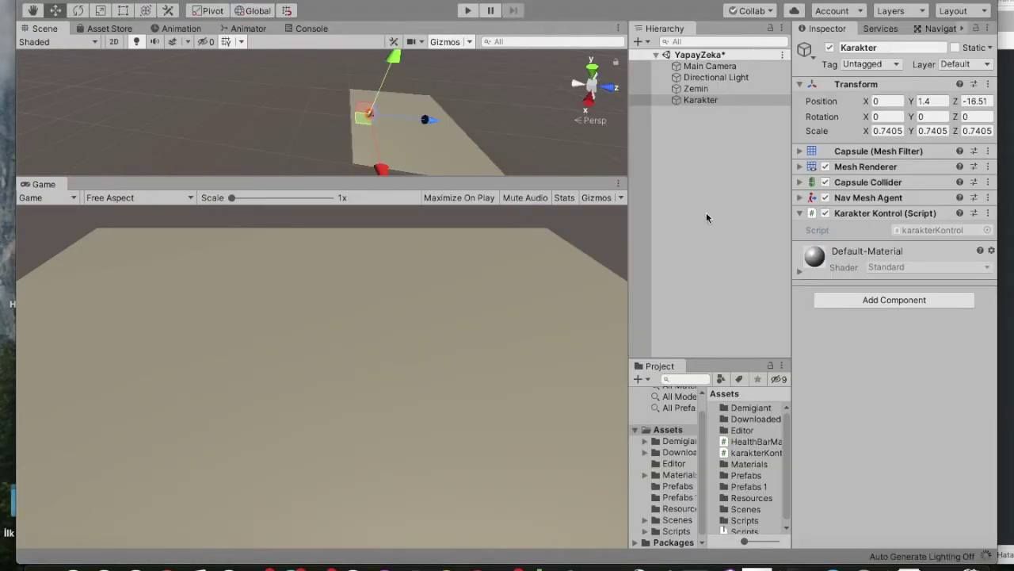
Step: Deselect, then reselect Karakter so the Inspector shows the recompiled Karakter Kontrol script
left_click(739, 124)
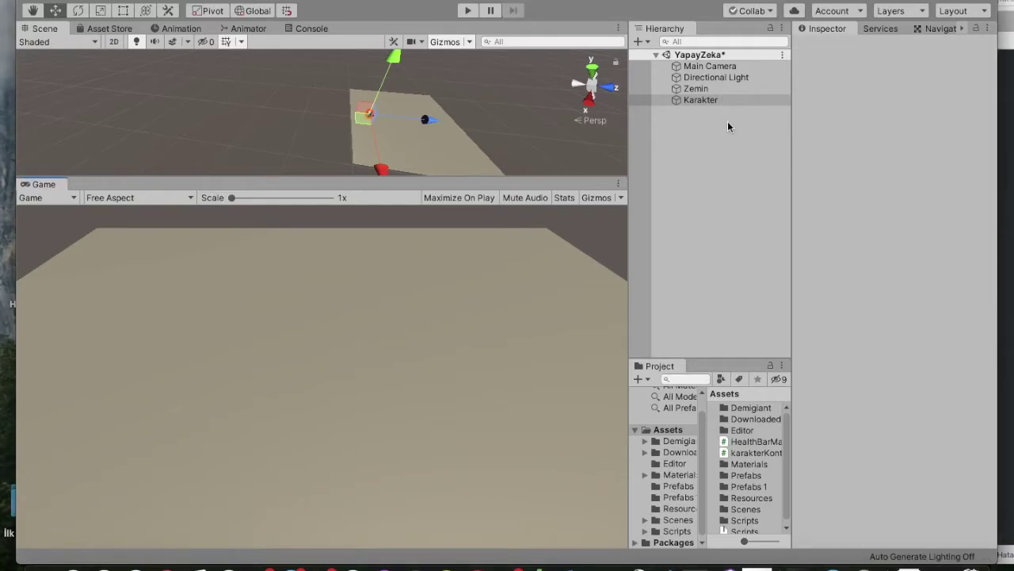
right_click(720, 125)
left_click(710, 98)
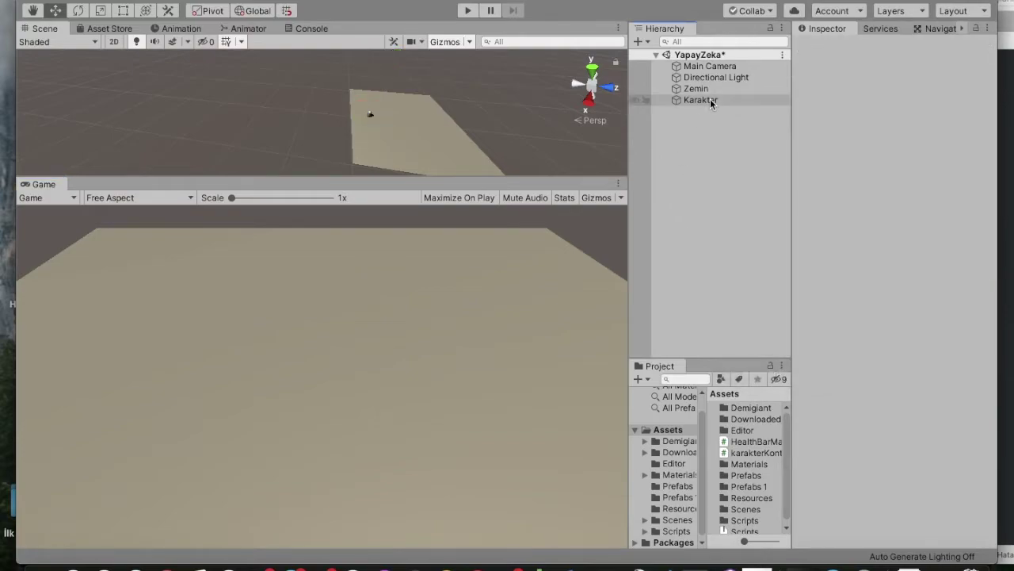
left_click(734, 96)
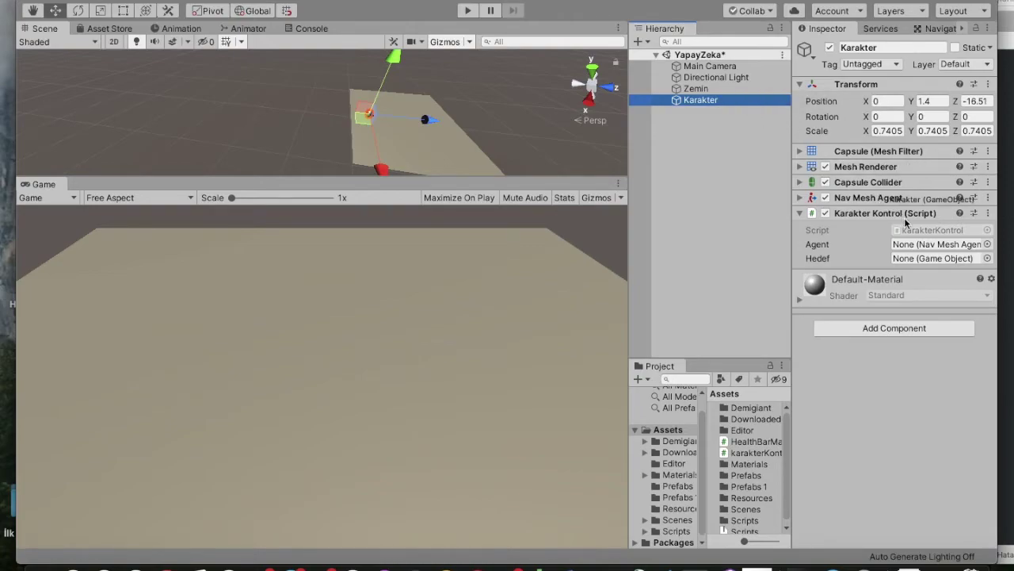
Step: Assign Karakter's NavMeshAgent to the script's Agent field and create a cube named Hedef
left_click_drag(738, 101, 935, 244)
right_click(712, 151)
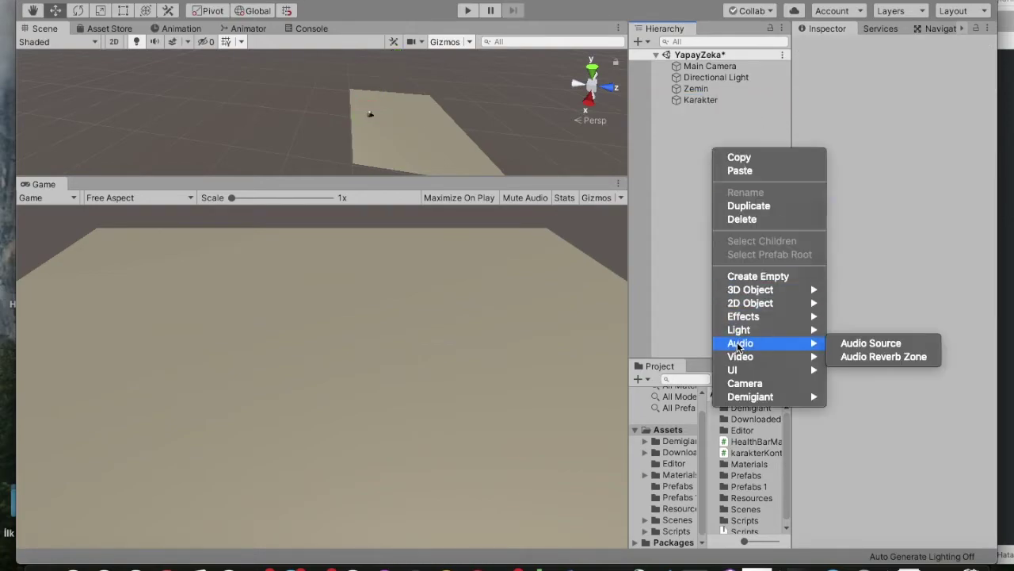
mouse_move(761, 290)
left_click(848, 291)
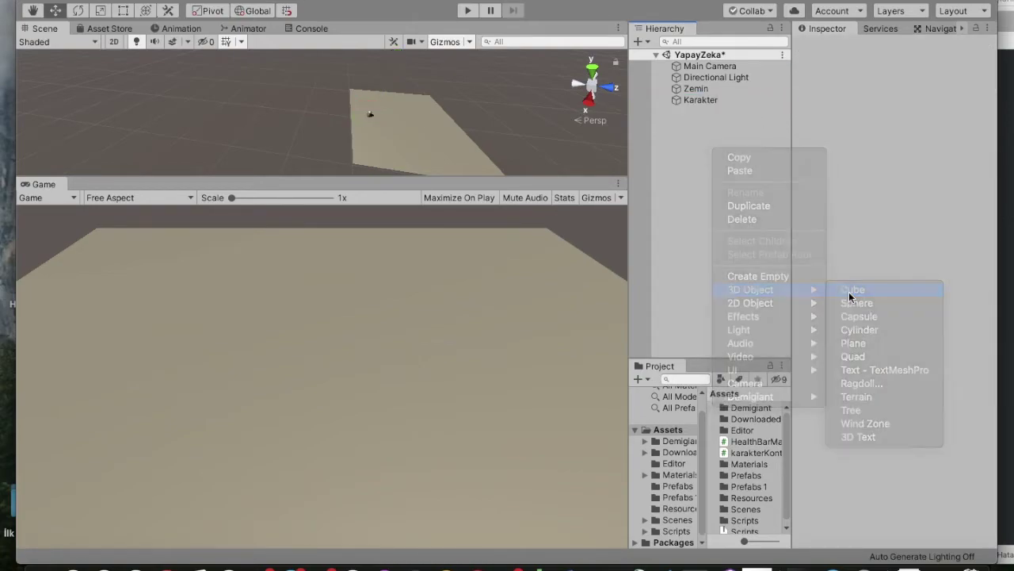
type("Hedef")
key("Return")
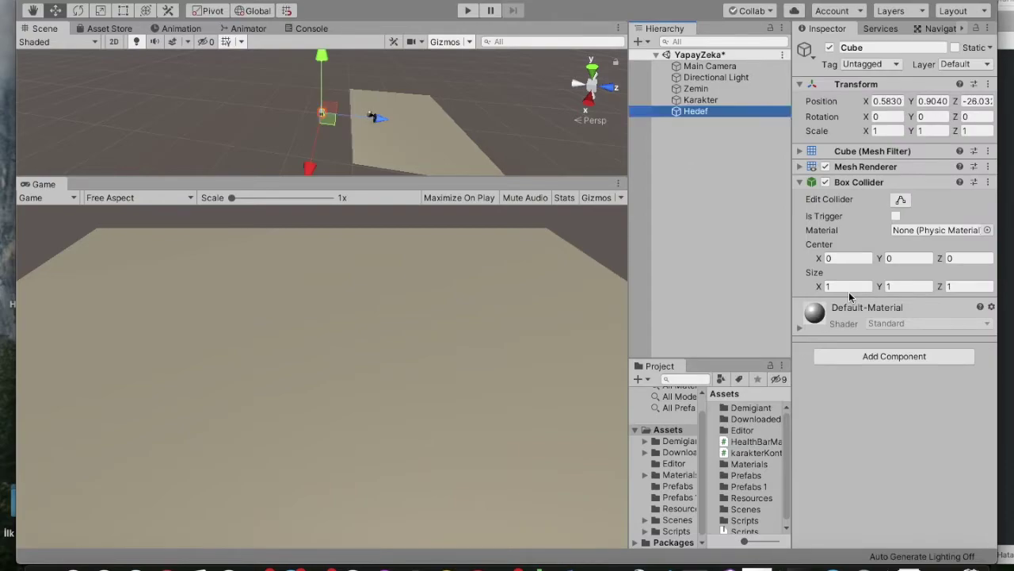
Step: Reset Hedef's position, then move it along Z toward the camera and raise it
left_click(987, 84)
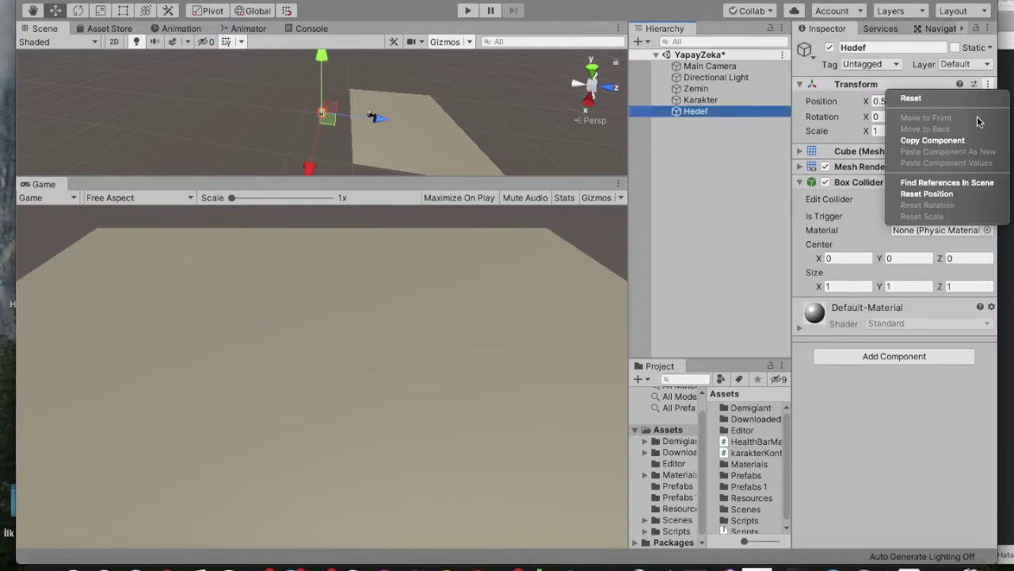
left_click(935, 193)
left_click_drag(525, 136, 424, 131)
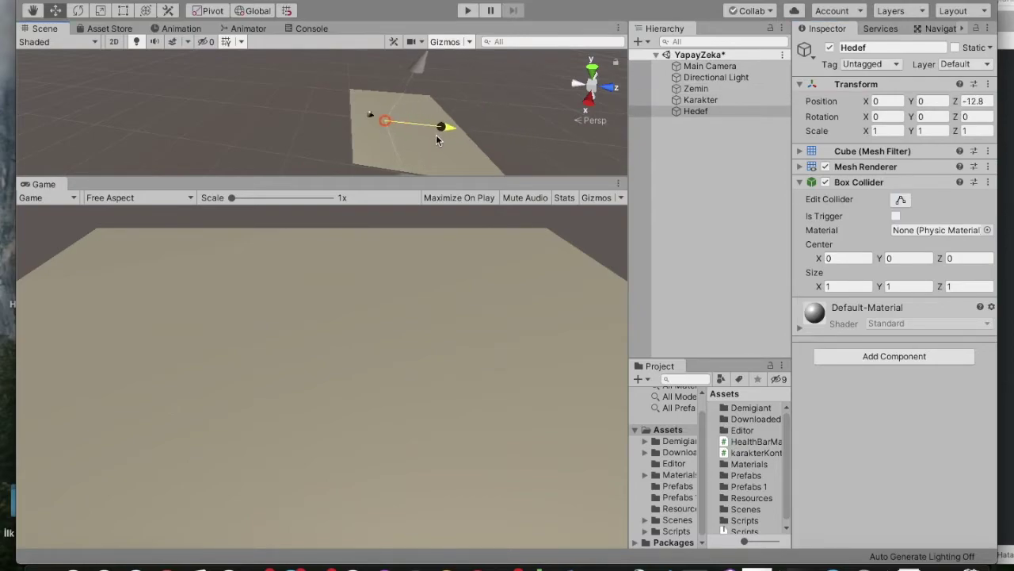
mouse_move(401, 64)
left_mouse_down()
mouse_move(391, 80)
mouse_move(441, 127)
mouse_move(417, 137)
left_mouse_up()
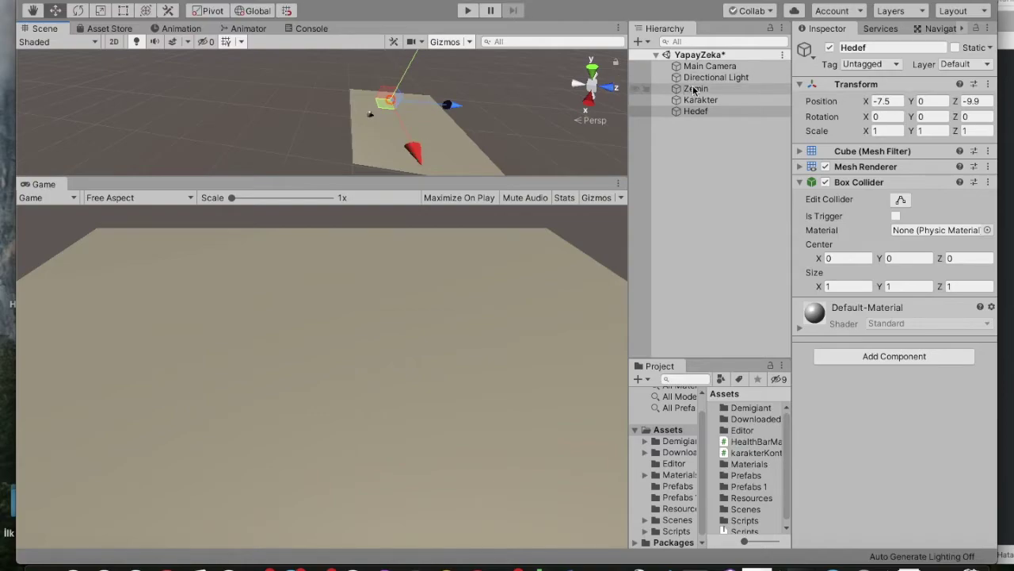
Step: Reposition the Main Camera so both the capsule and the cube are in view
double_click(710, 66)
mouse_move(381, 118)
left_mouse_down()
mouse_move(344, 123)
mouse_move(353, 119)
left_mouse_up()
left_click_drag(290, 103, 285, 80)
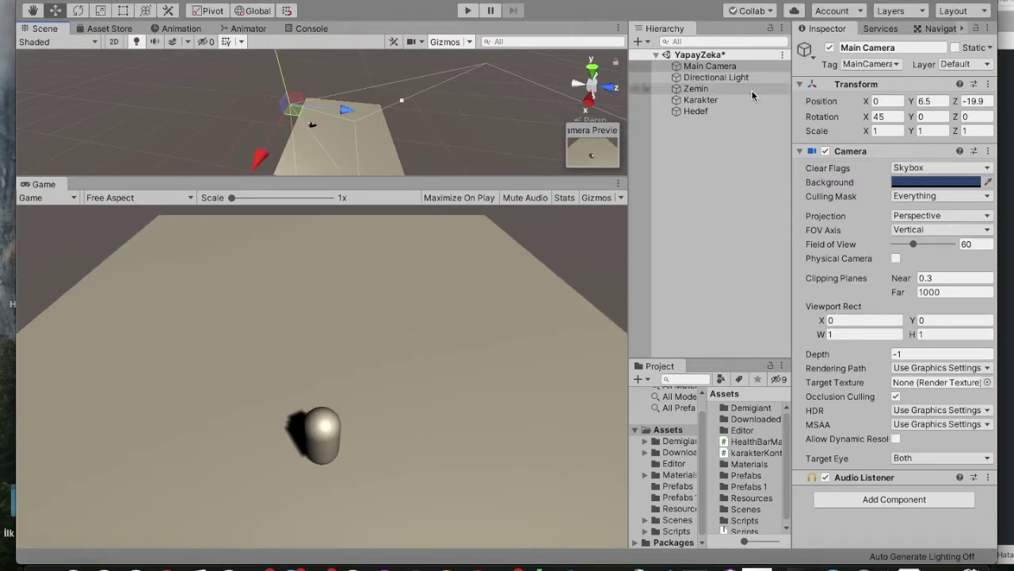
Step: Centre Hedef and lift it above the floor, then set it as Karakter's Hedef target
left_click(721, 111)
left_click_drag(344, 152, 341, 163)
double_click(724, 114)
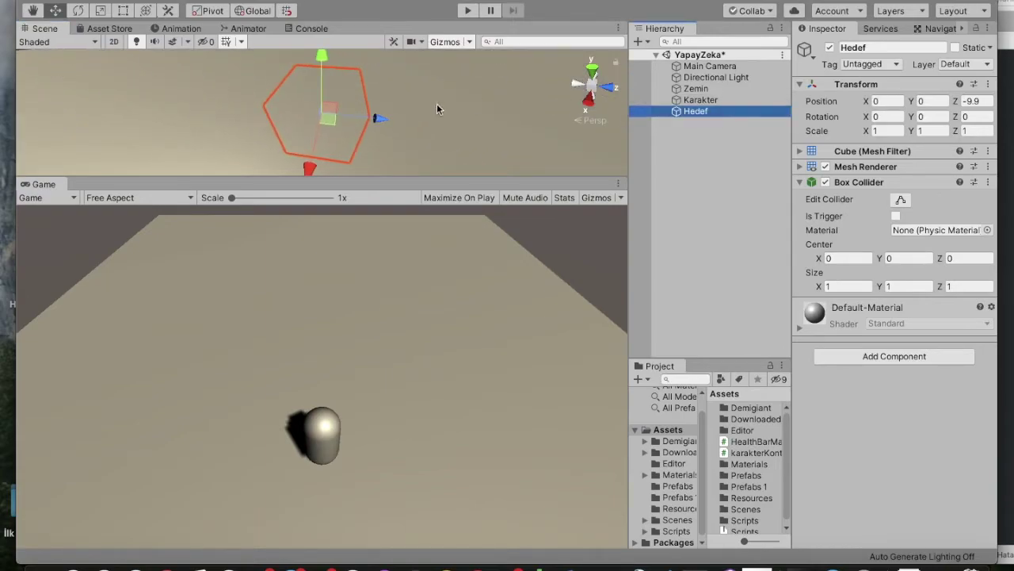
left_click_drag(320, 92, 321, 28)
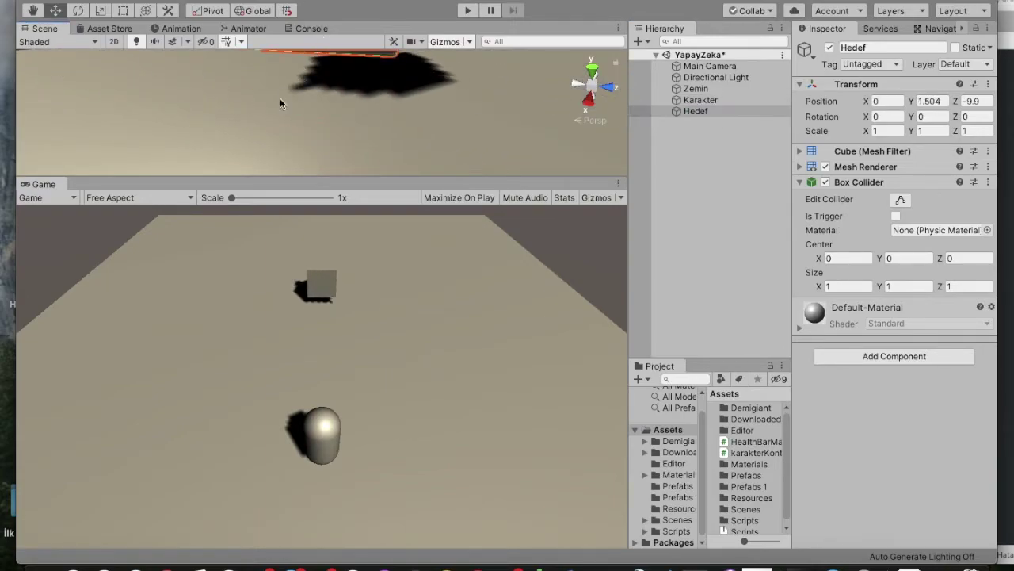
scroll(280, 97, "down", 5)
scroll(309, 105, "up", 1)
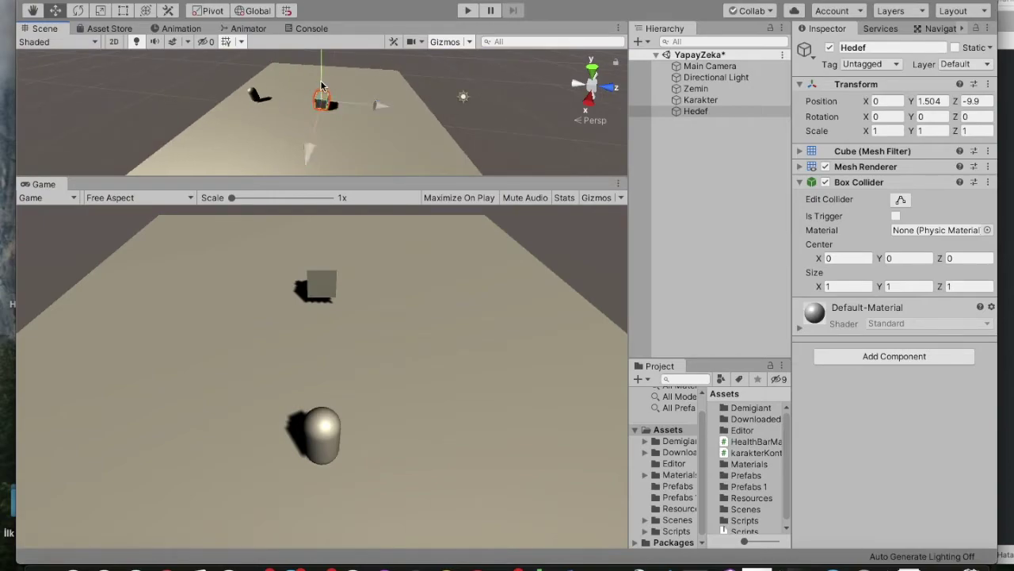
left_click(697, 101)
left_click_drag(691, 112, 939, 258)
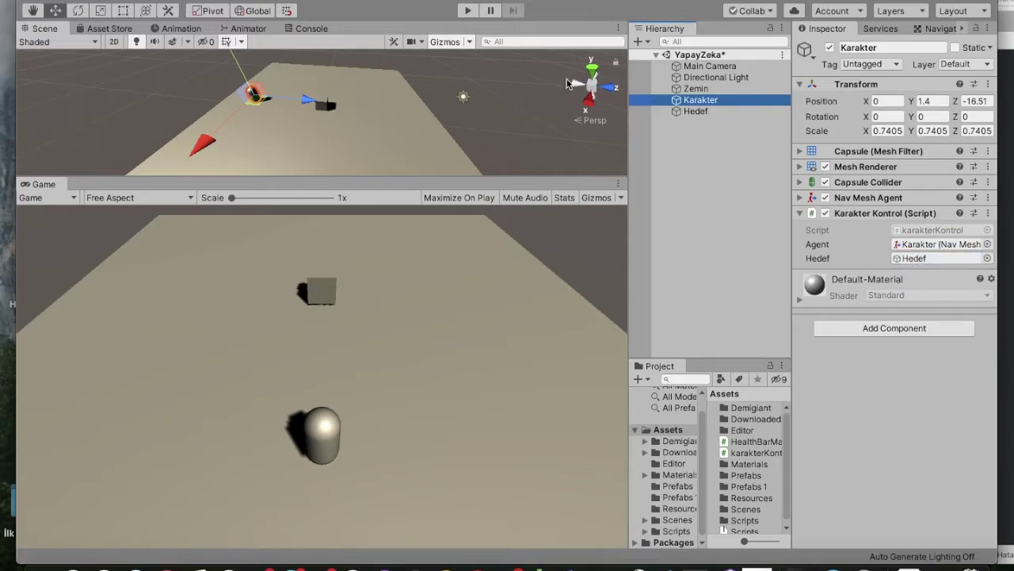
left_click(466, 12)
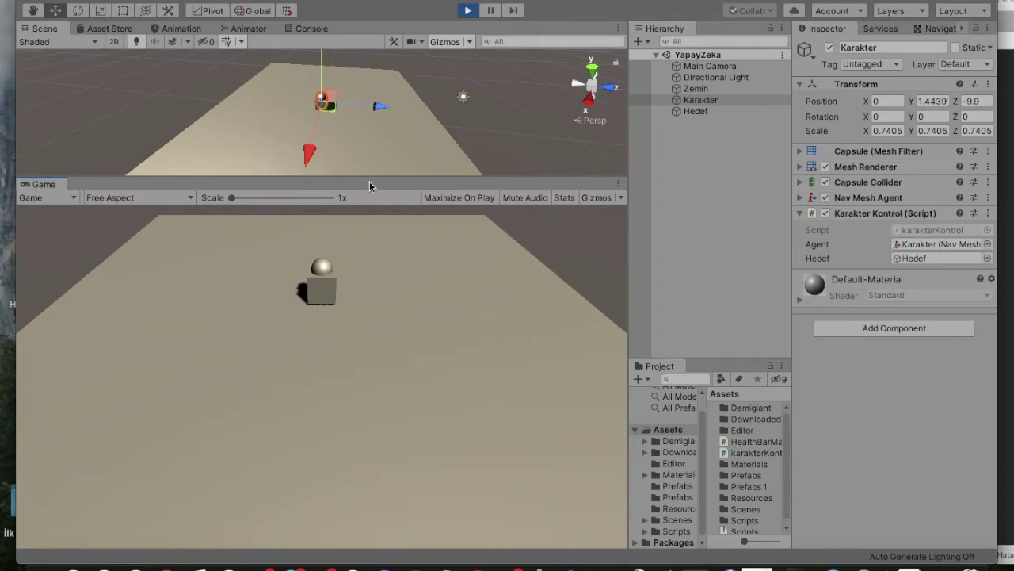
double_click(750, 102)
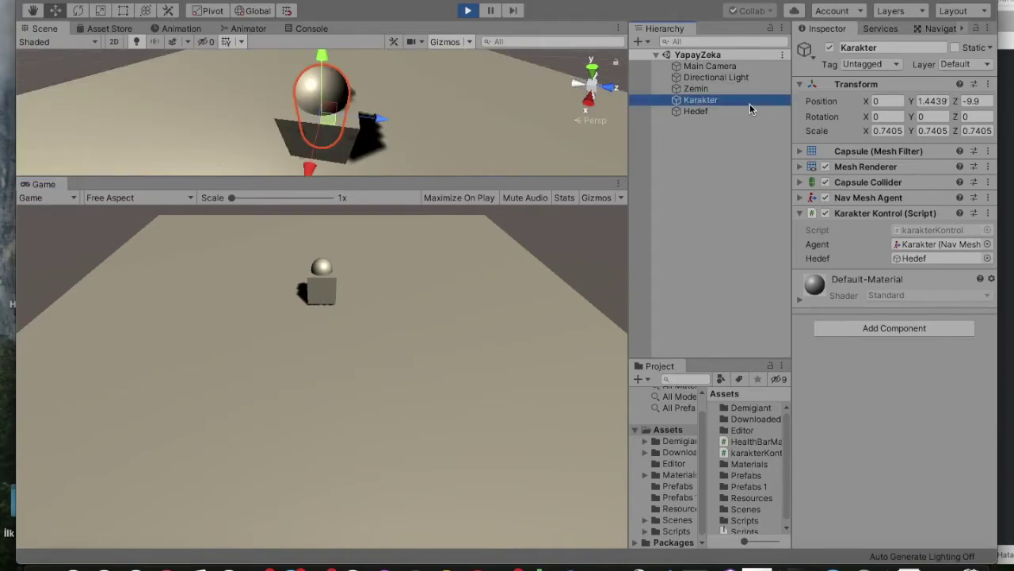
left_click(701, 112)
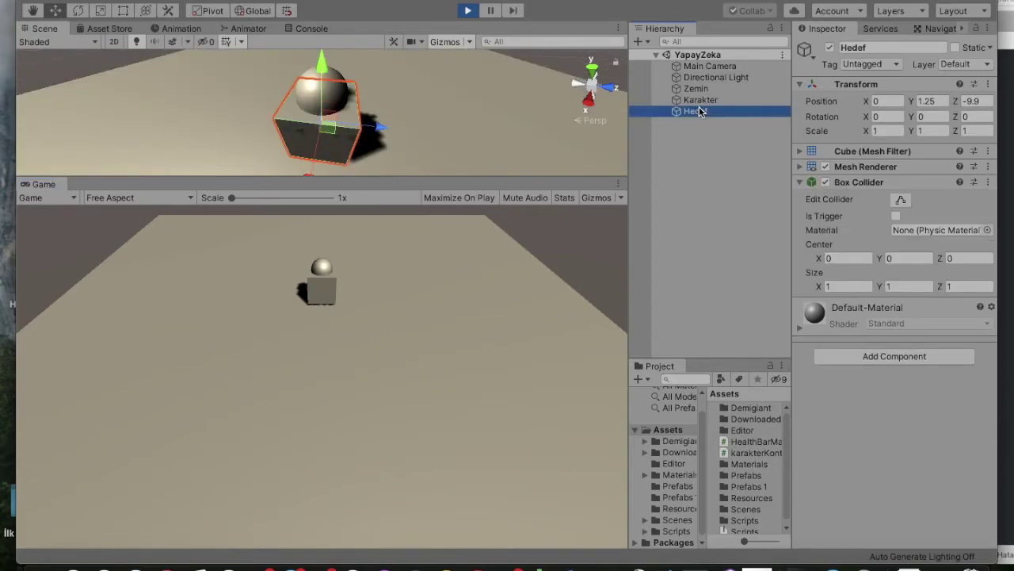
scroll(410, 154, "down", 5)
scroll(400, 142, "down", 3)
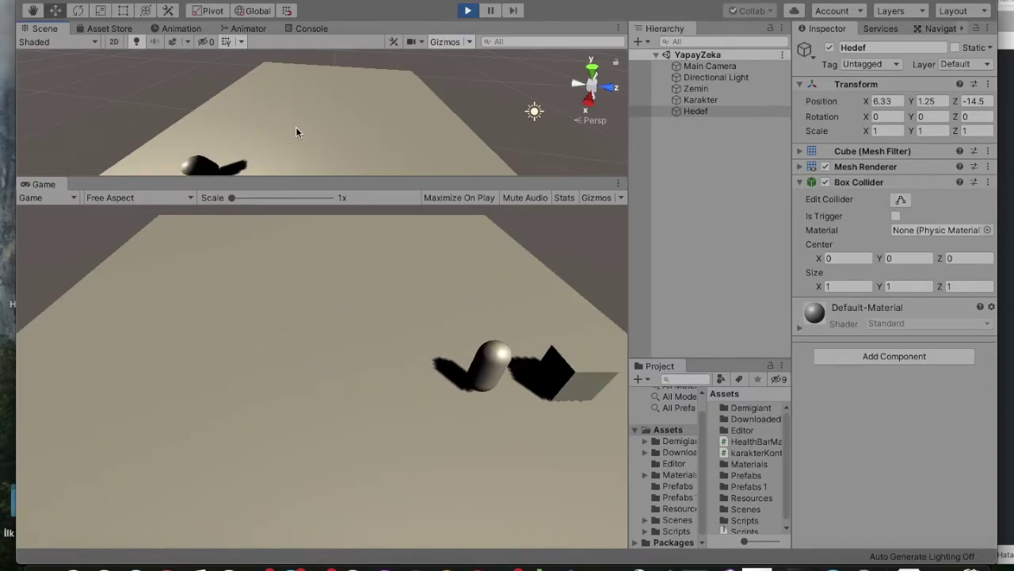
scroll(296, 132, "down", 3)
scroll(295, 131, "down", 2)
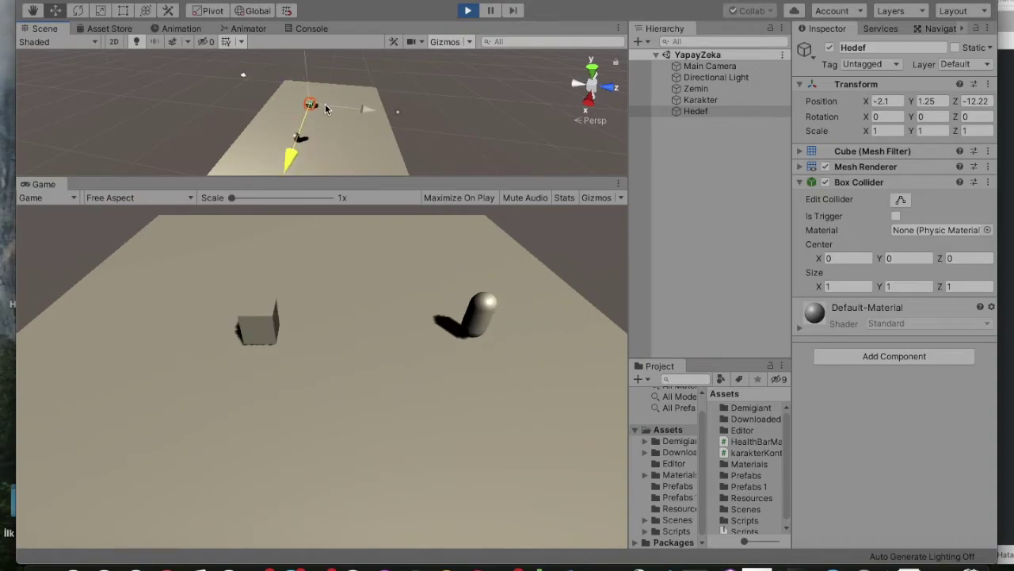
left_click(468, 10)
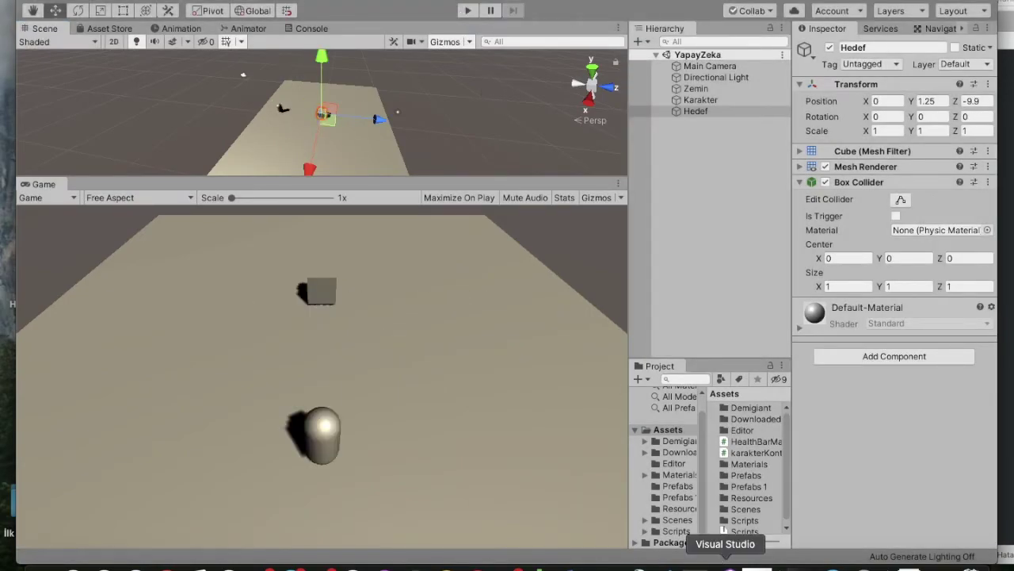
left_click(727, 568)
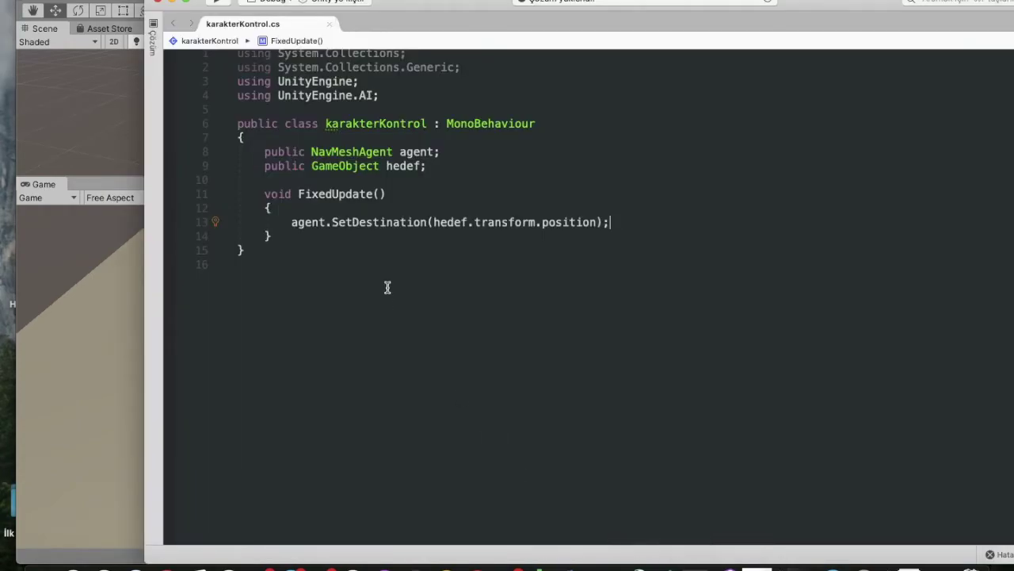
Step: Insert blank lines after karakterKontrol's field declarations
left_click(384, 180)
key("Return")
key("Return")
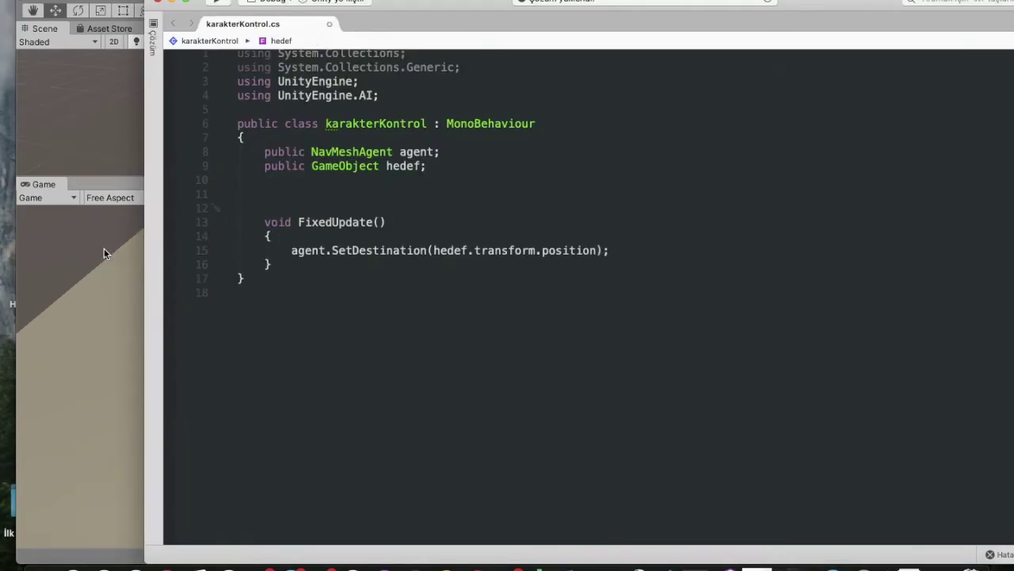
left_click(103, 252)
Step: Attach a new hedefKontrol script to the Hedef cube and open it for editing
left_click(695, 114)
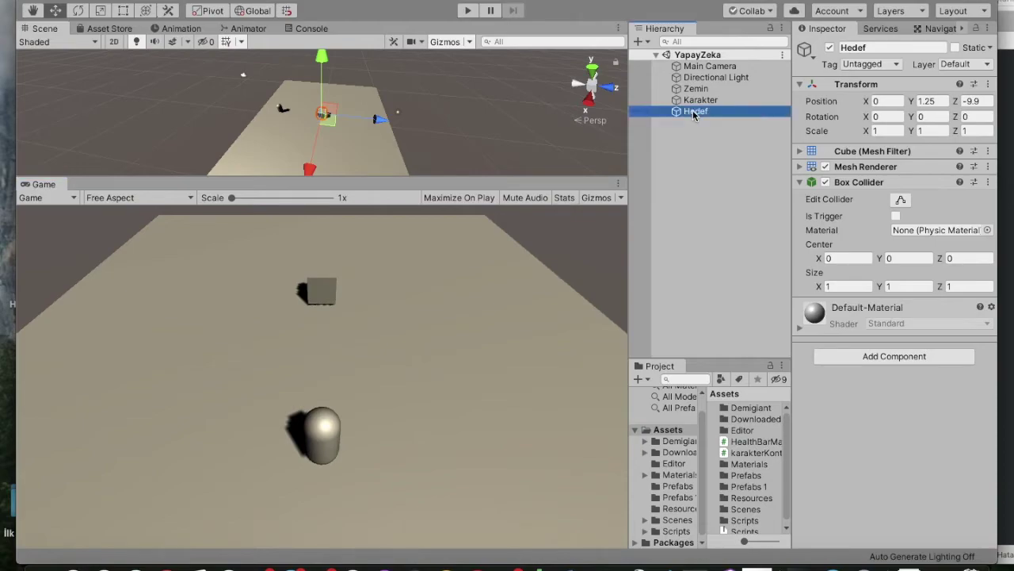
left_click(872, 356)
type("he")
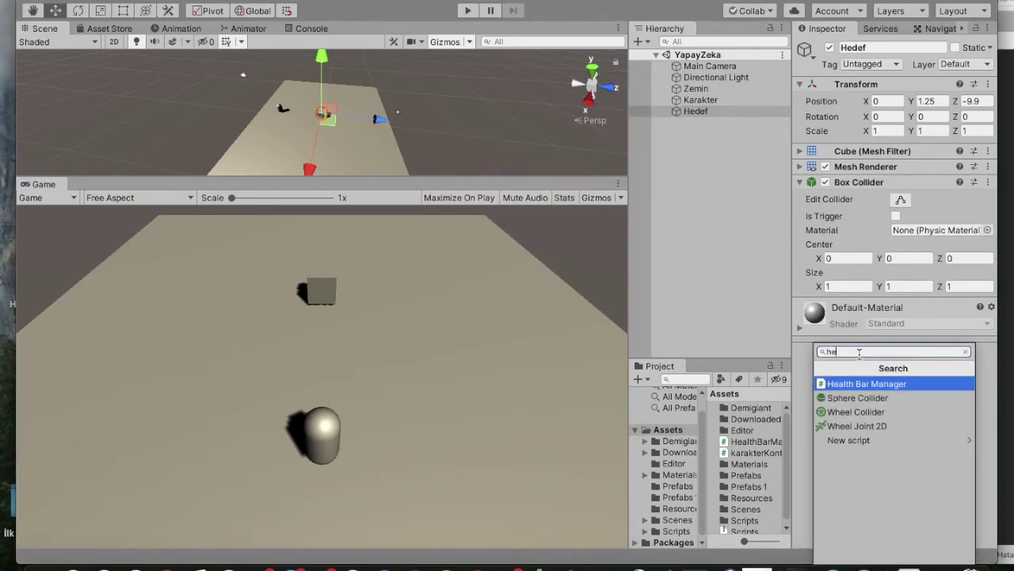
type("defKontrol")
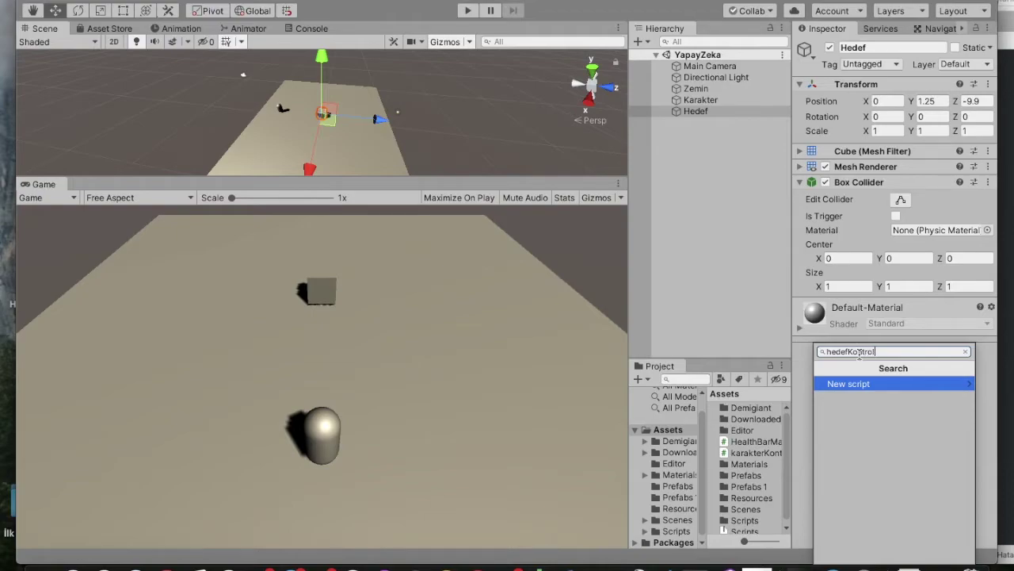
key("Return")
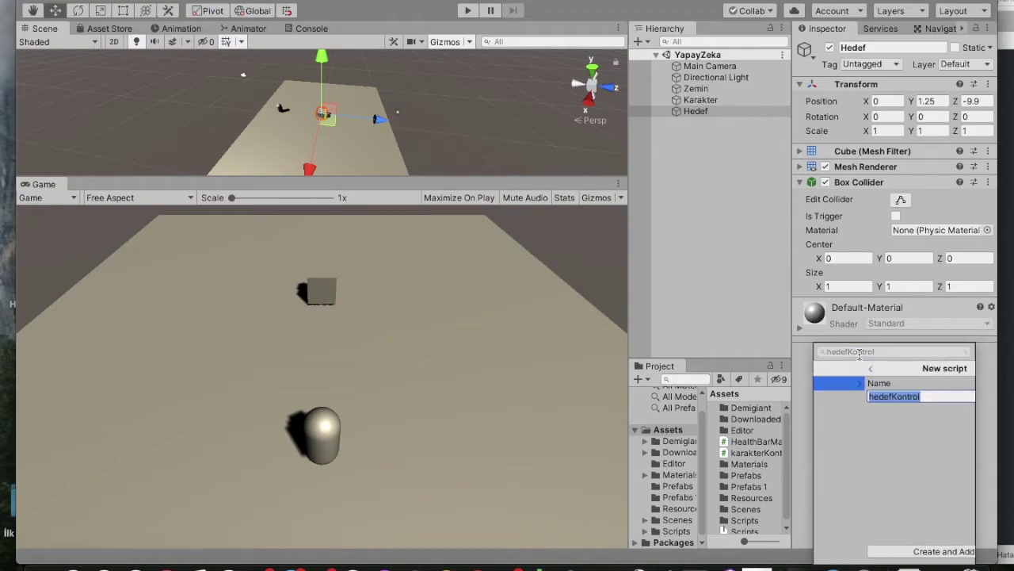
left_click(907, 552)
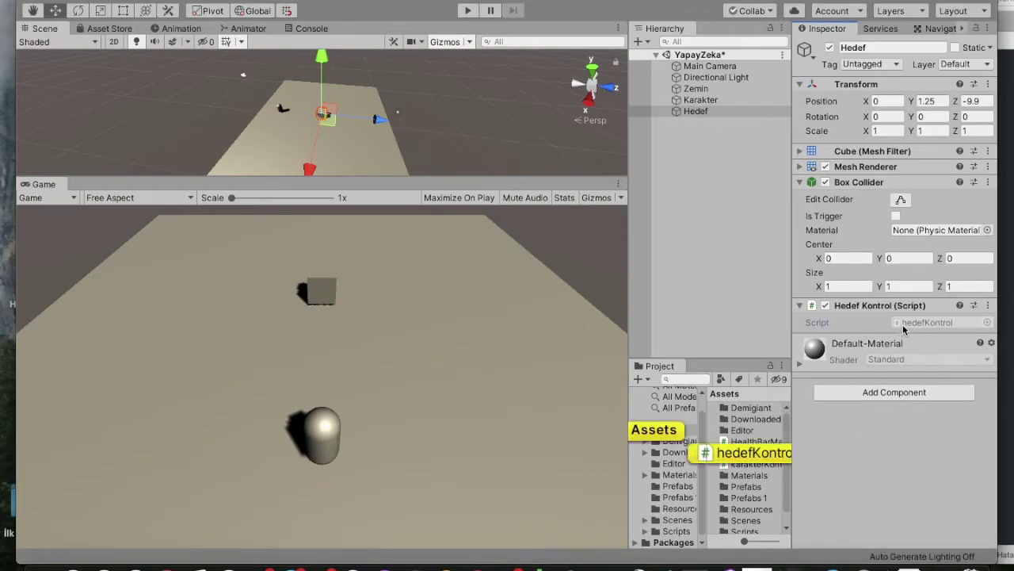
double_click(904, 322)
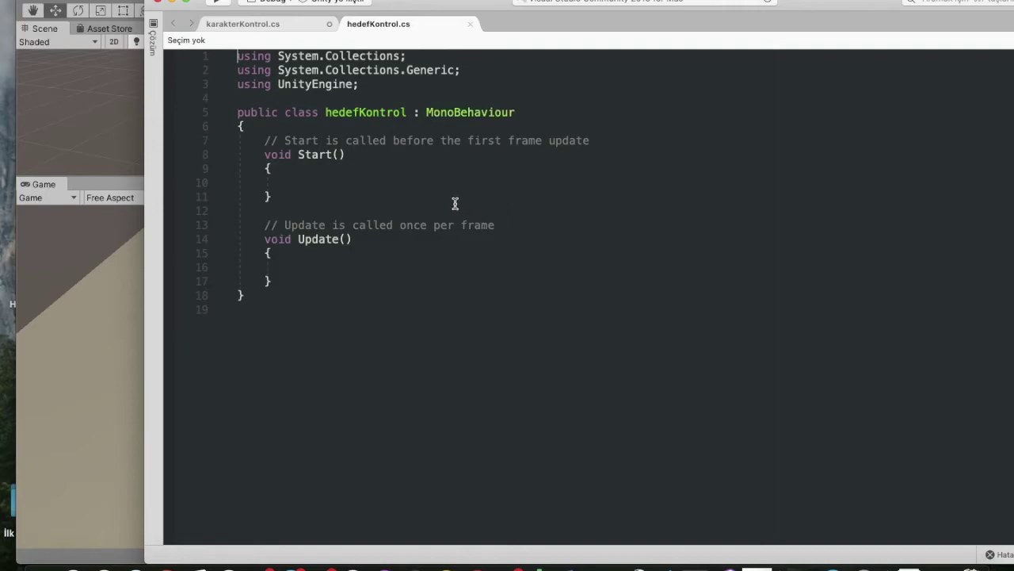
Step: Remove the Start method and Update's comment, renaming Update to FixedUpdate
left_click_drag(260, 140, 409, 196)
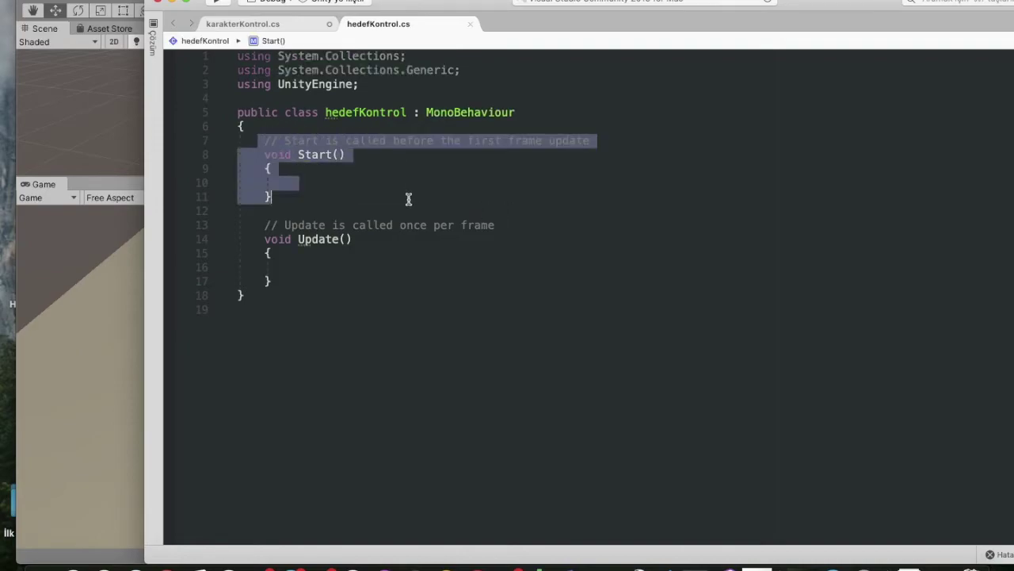
key("BackSpace")
left_click_drag(259, 168, 543, 166)
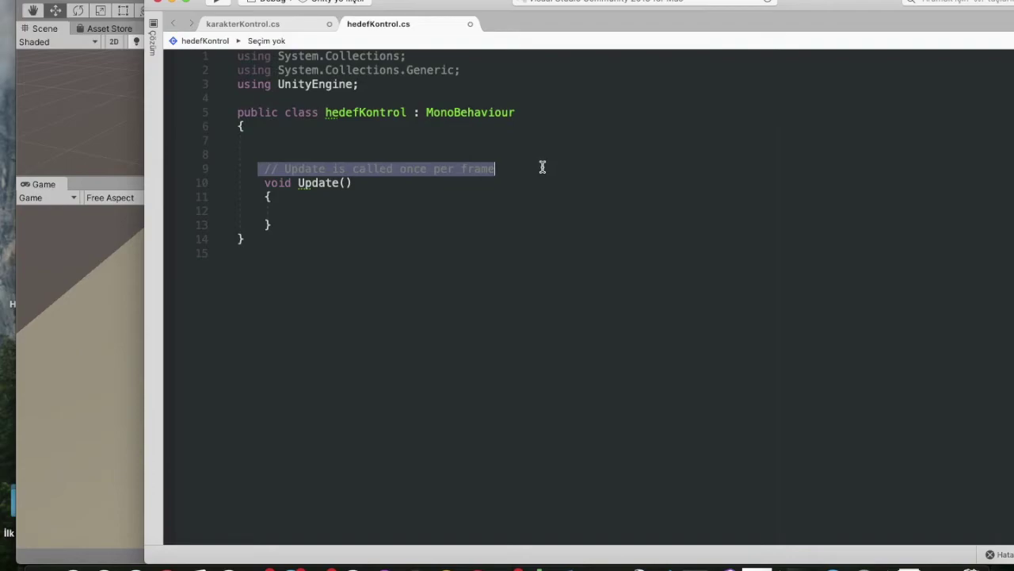
key("BackSpace")
left_click(297, 182)
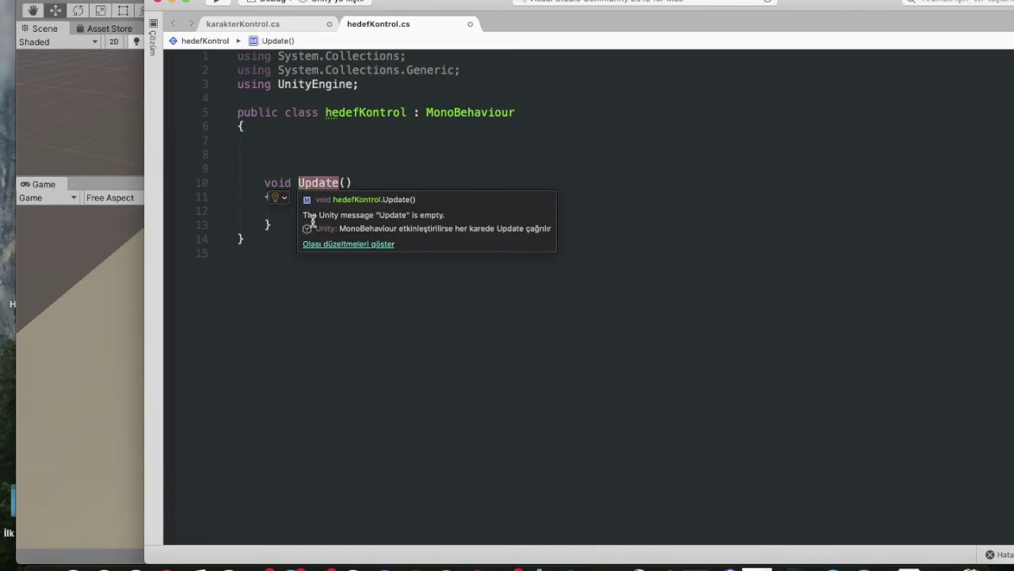
type("Fixed")
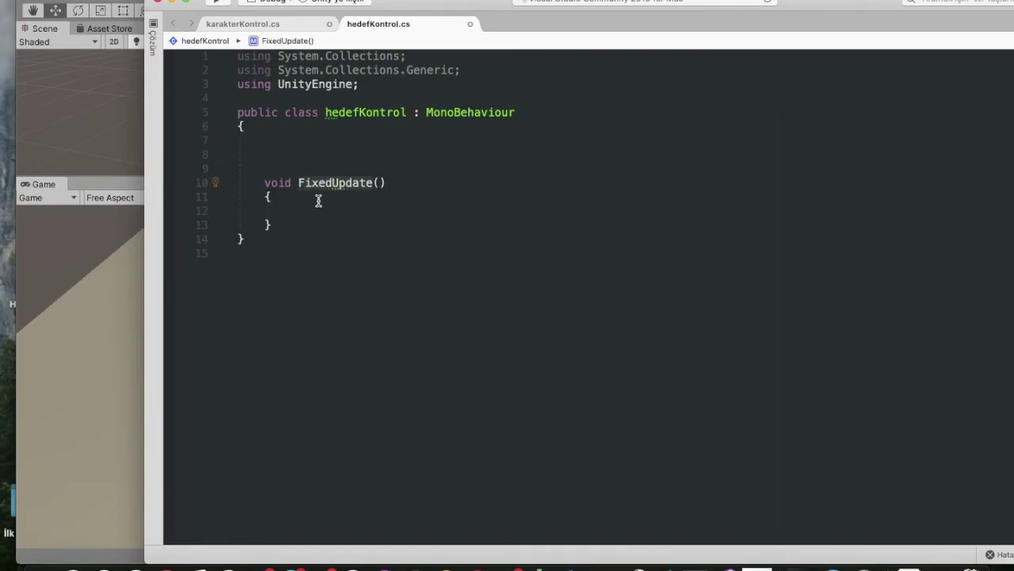
Step: Declare 'private float gitmeHizi = 10;' above FixedUpdate
left_click(299, 161)
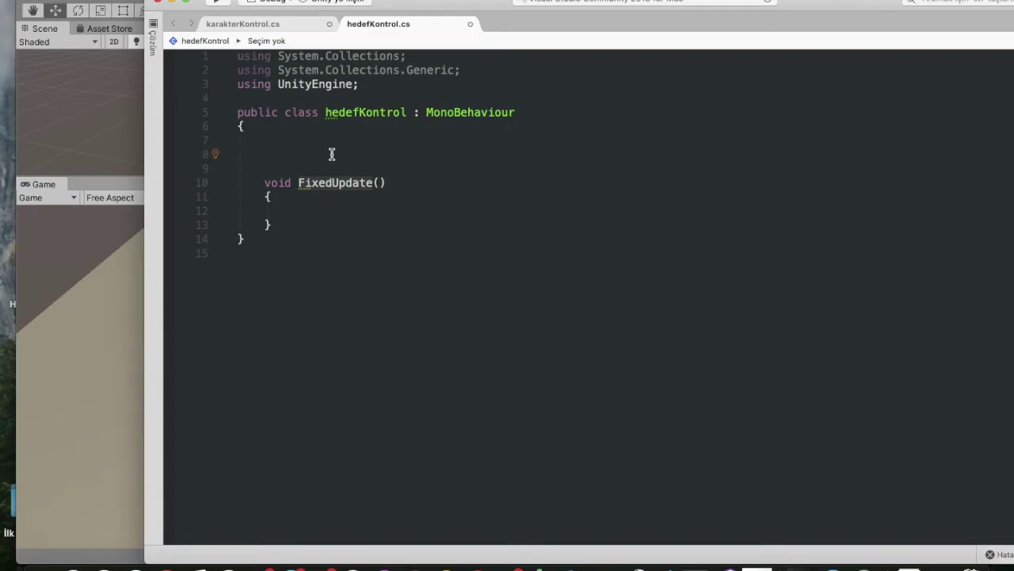
type("private")
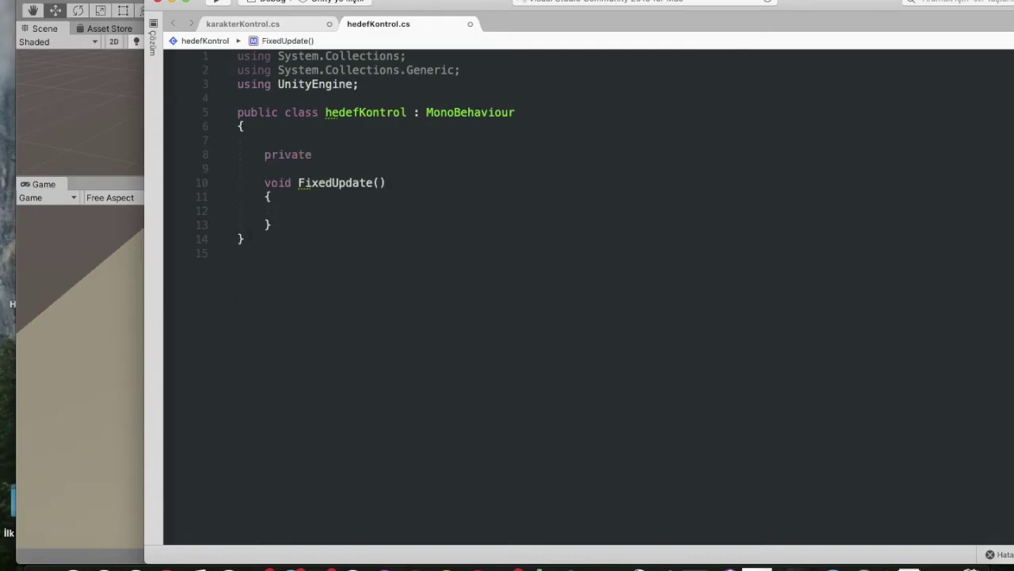
type(" fl")
key("Return")
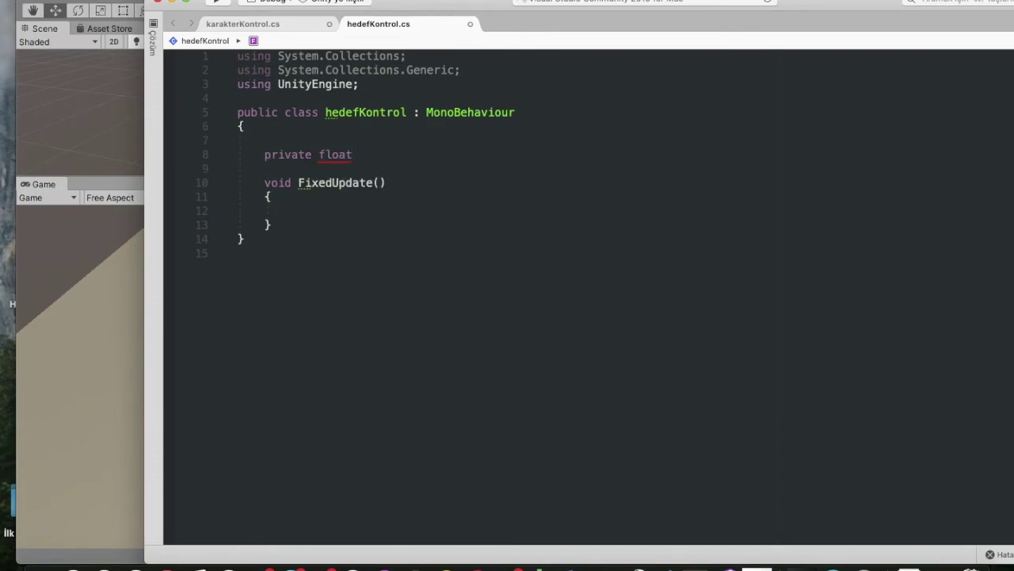
type("itmeH")
type("izi")
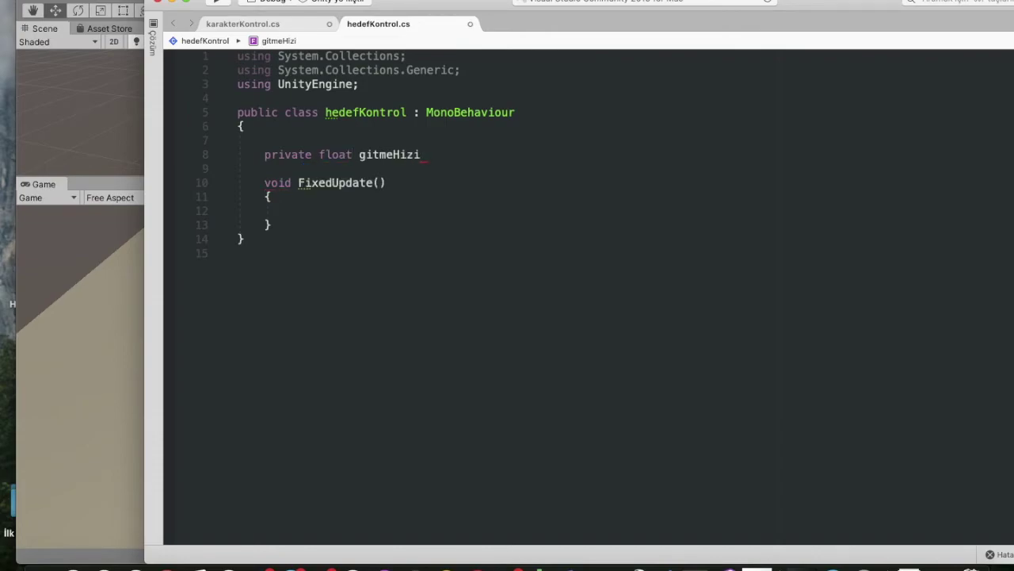
type(" = 10;")
left_click(302, 216)
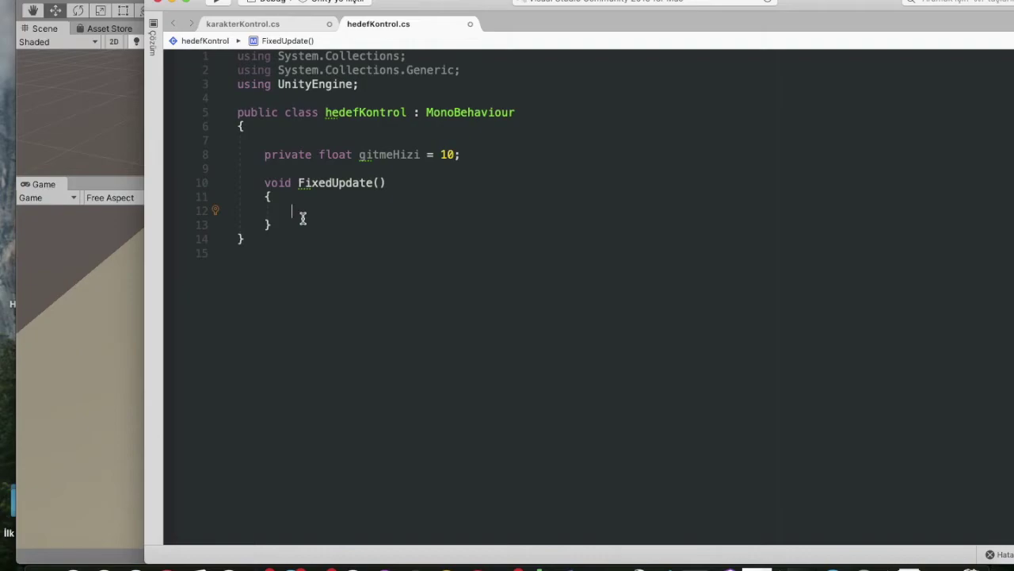
Step: Write an if (Input.GetKey(KeyCode.W)) condition in FixedUpdate
type("if")
key("Tab")
type("Inp")
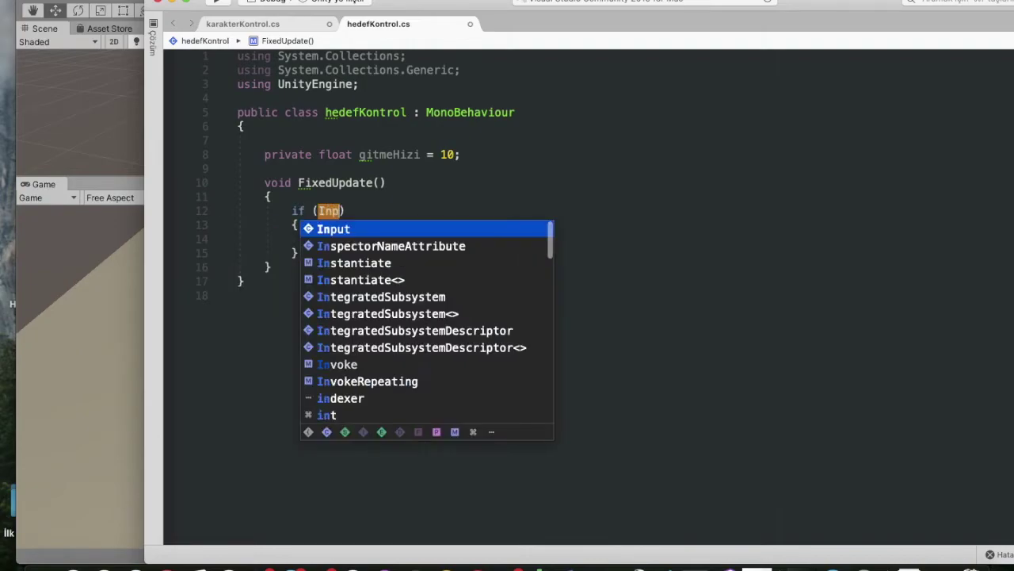
key("Return")
type(".get")
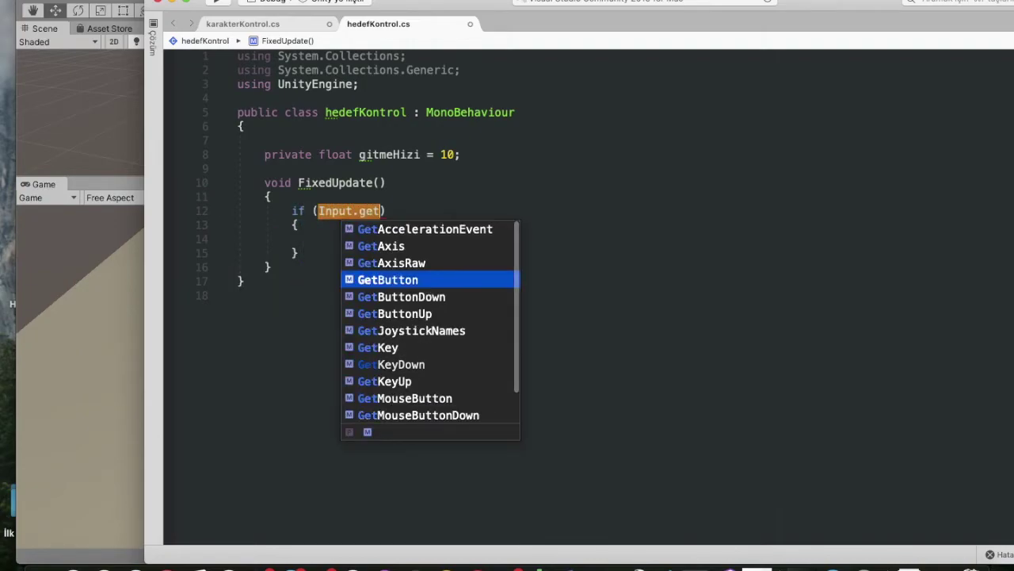
type("ke")
key("Return")
type("(\"")
key("BackSpace")
type("K")
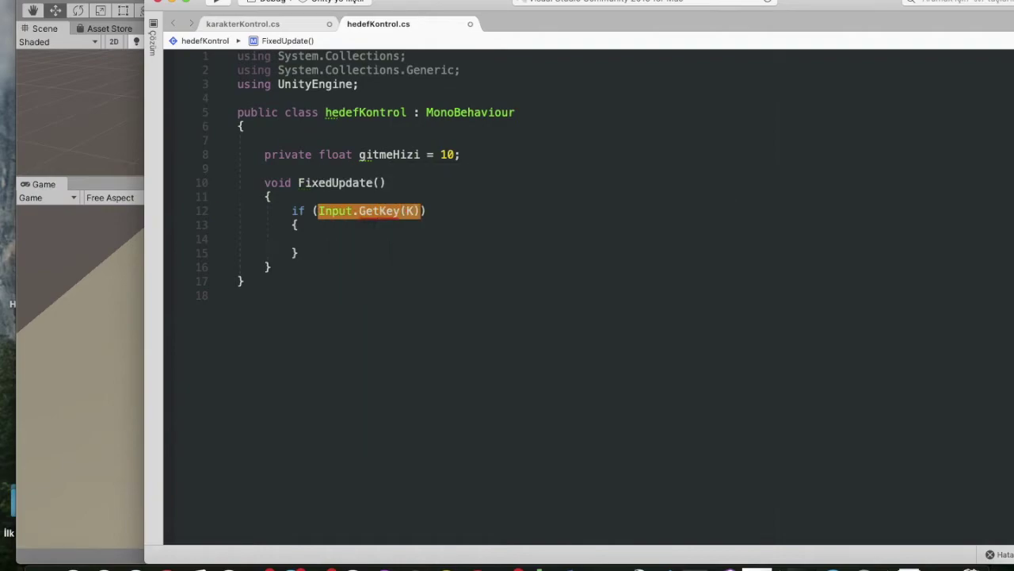
type("eyCode.W")
key("Return")
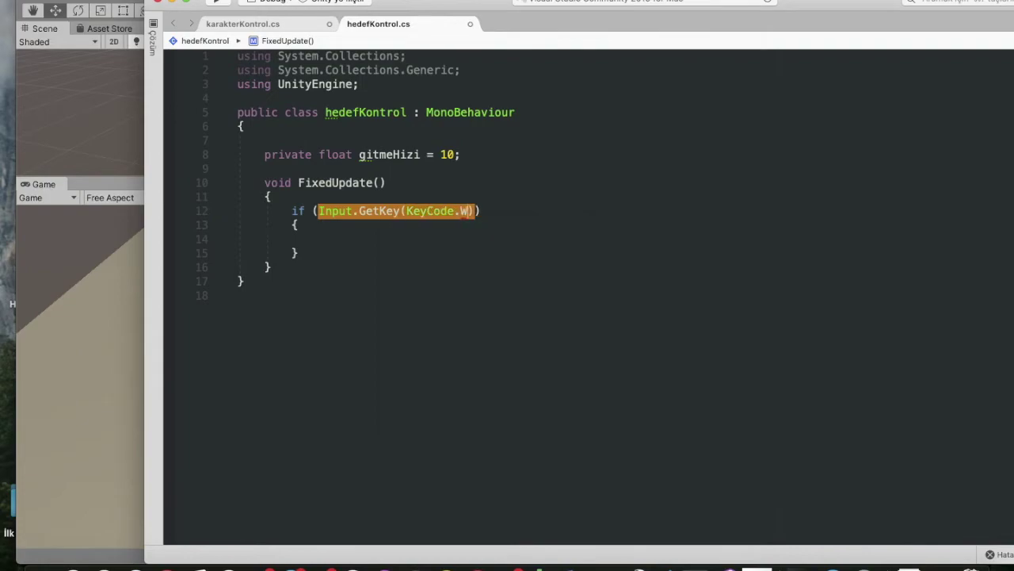
Step: Inside it, translate by Vector3.forward * gitmeHizi * Time.deltaTime
left_click(319, 238)
type("transform.tr")
key("Return")
type("(vector3.forward*gitmeHizi*Time.deltaTime;")
Step: Duplicate the W block three times and change the copies' keys to S, A and D
left_click_drag(292, 210, 301, 253)
key("super+c")
key("super+v")
key("super+v")
key("super+v")
double_click(467, 281)
type("S")
double_click(466, 351)
type("A")
double_click(466, 421)
type("D")
Step: Change the copies' directions to back, left and right
double_click(529, 309)
type("back")
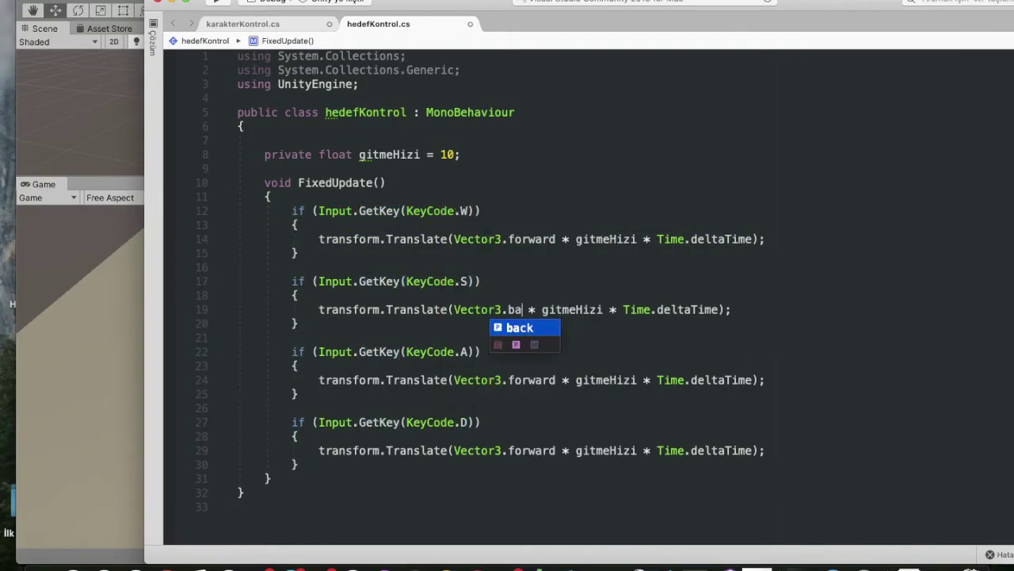
double_click(530, 380)
type("left")
double_click(529, 450)
type("right")
left_click(54, 320)
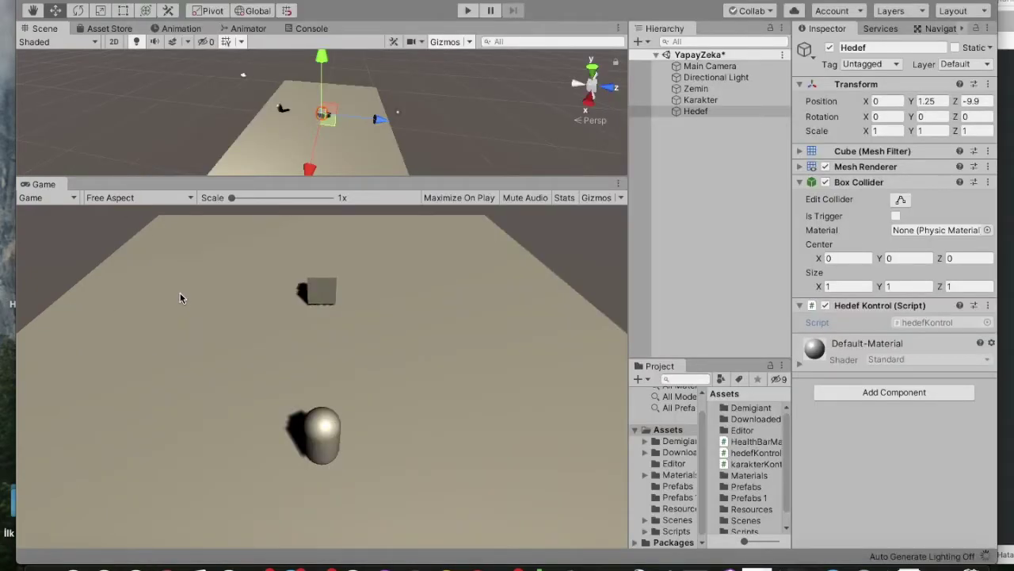
Step: Play the scene and steer the Hedef cube around the floor
left_click(469, 11)
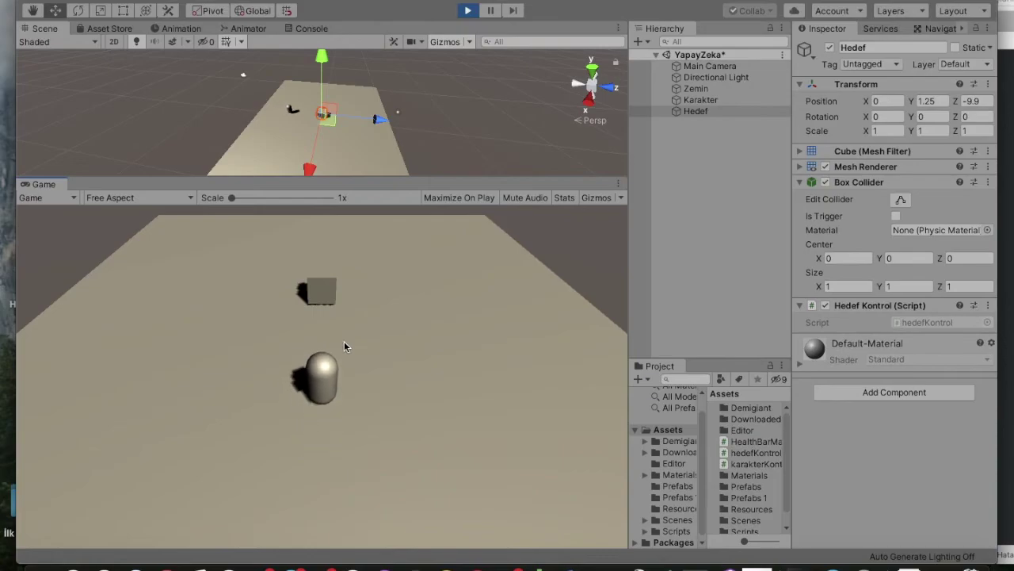
key("Left")
key("Down")
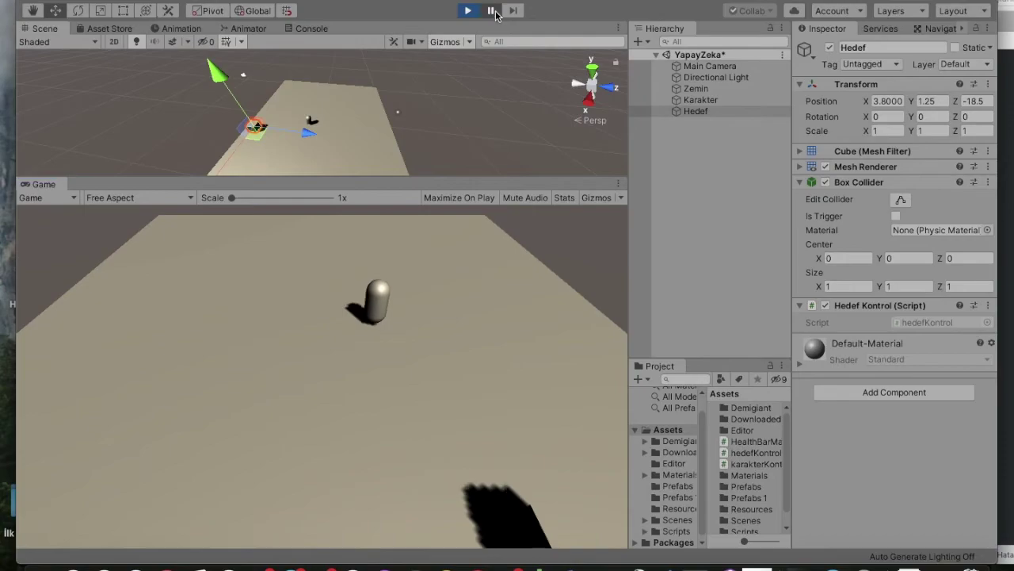
Step: Set Karakter's Nav Mesh Agent speed to 10, acceleration 12, stopping distance 0.27
left_click(756, 101)
left_click(756, 101)
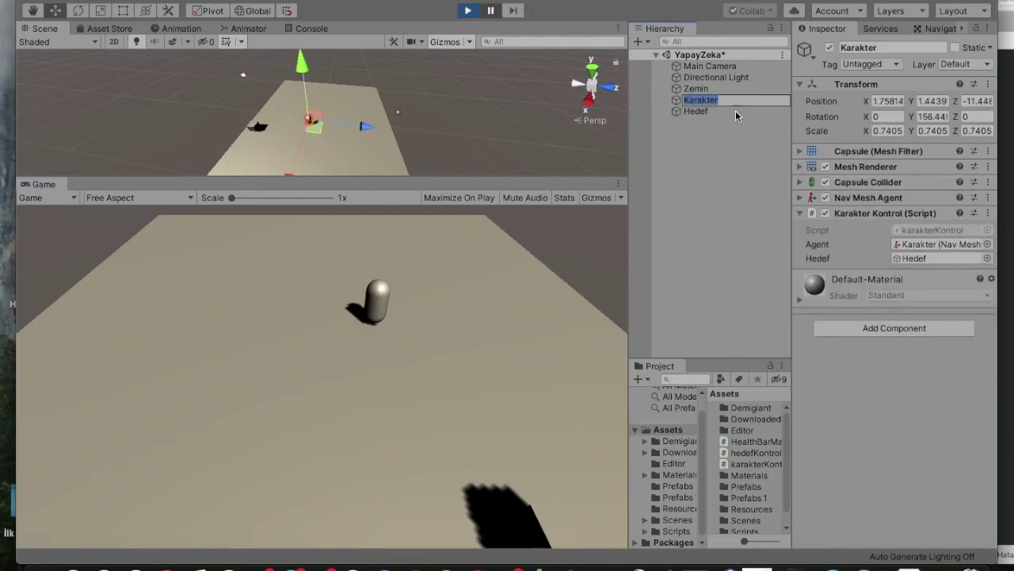
left_click(805, 197)
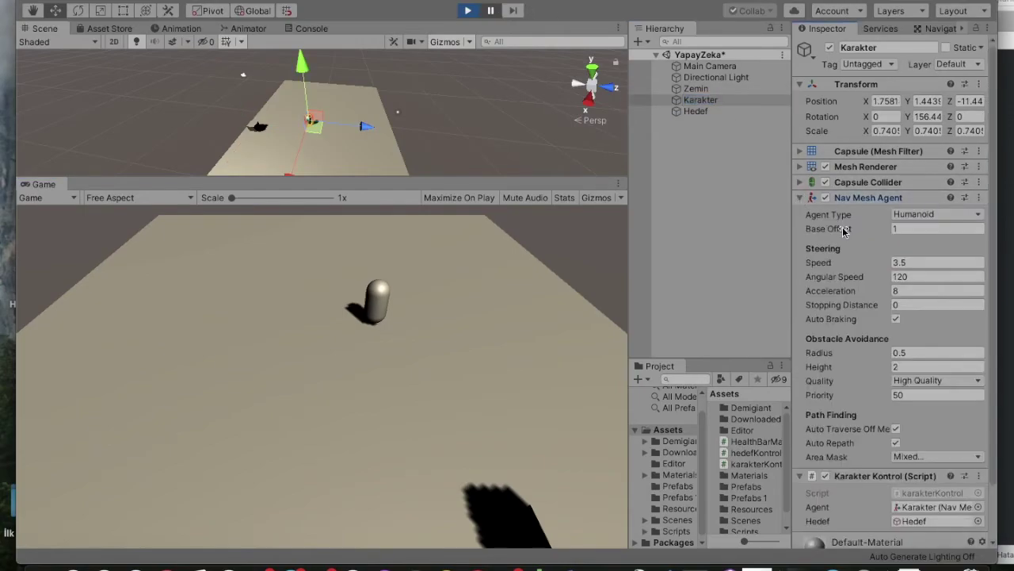
left_click(894, 264)
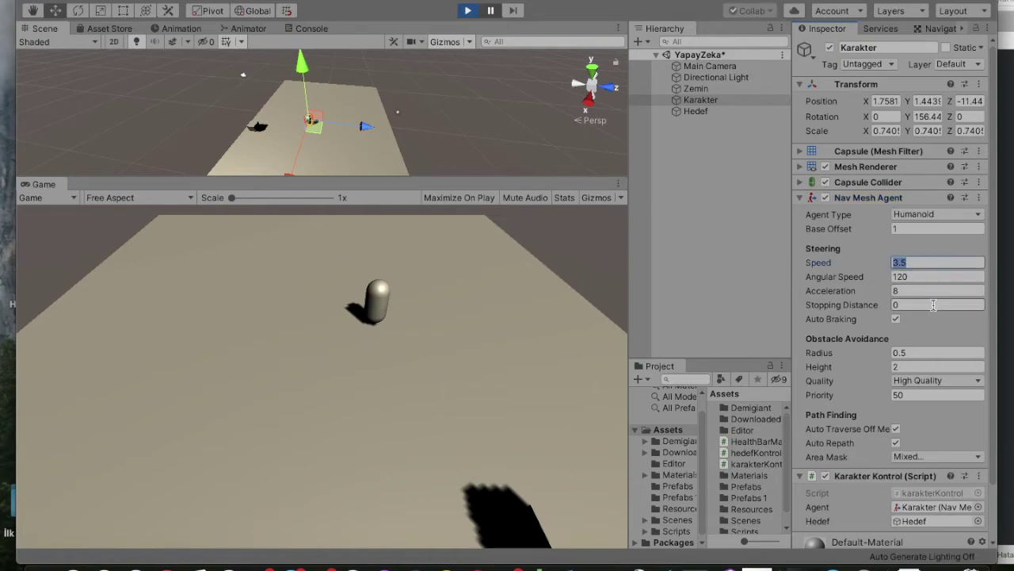
type("10")
left_click(923, 291)
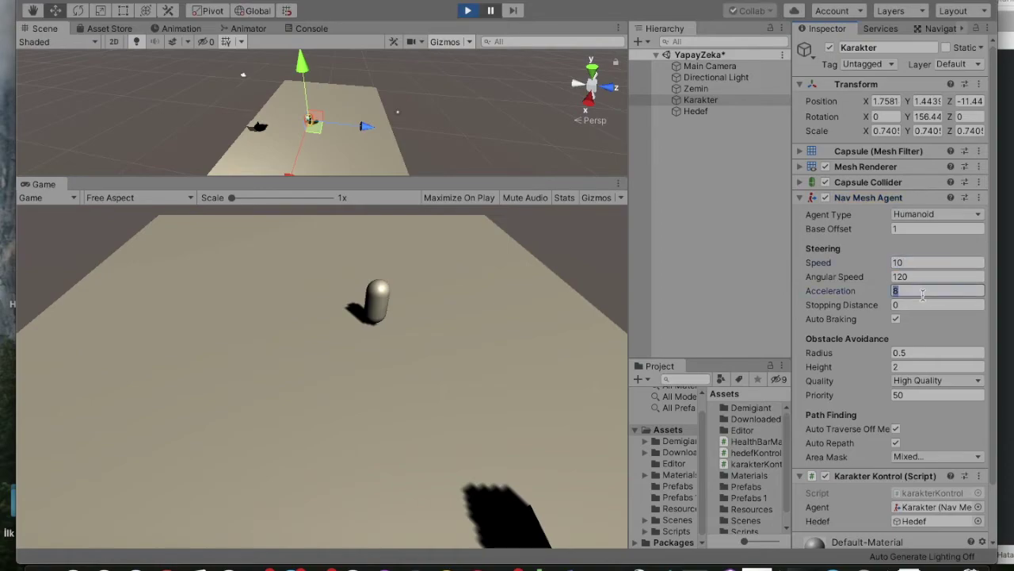
type("12")
key("Return")
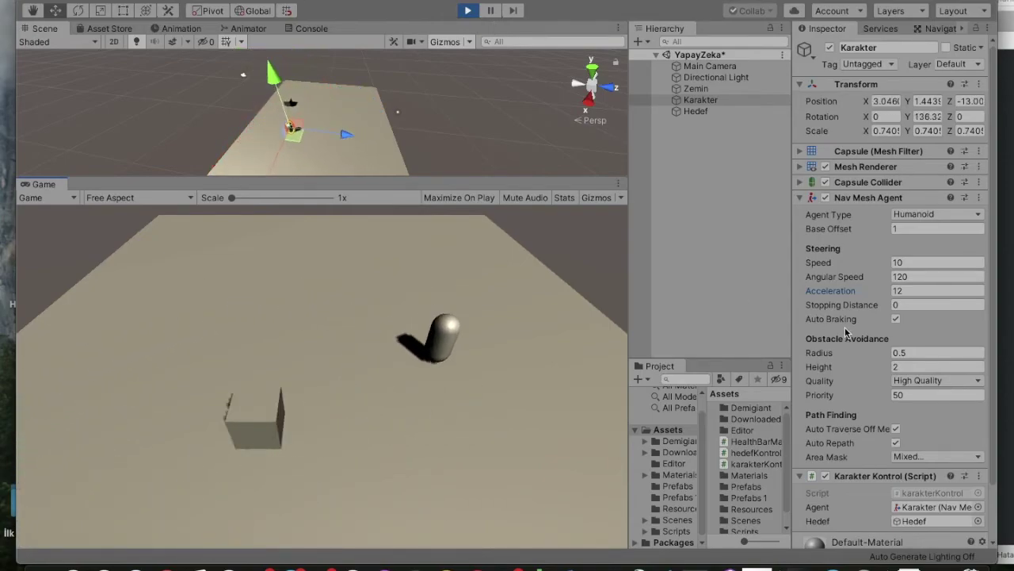
left_click_drag(884, 305, 869, 356)
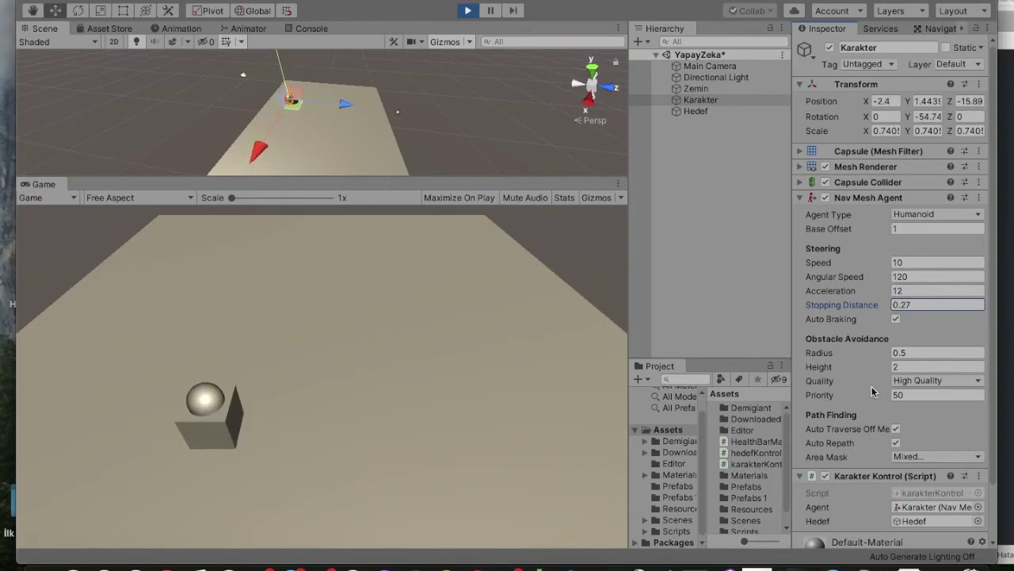
Step: Raise Karakter's stopping distance to 3.78 and watch the chase
left_click(413, 345)
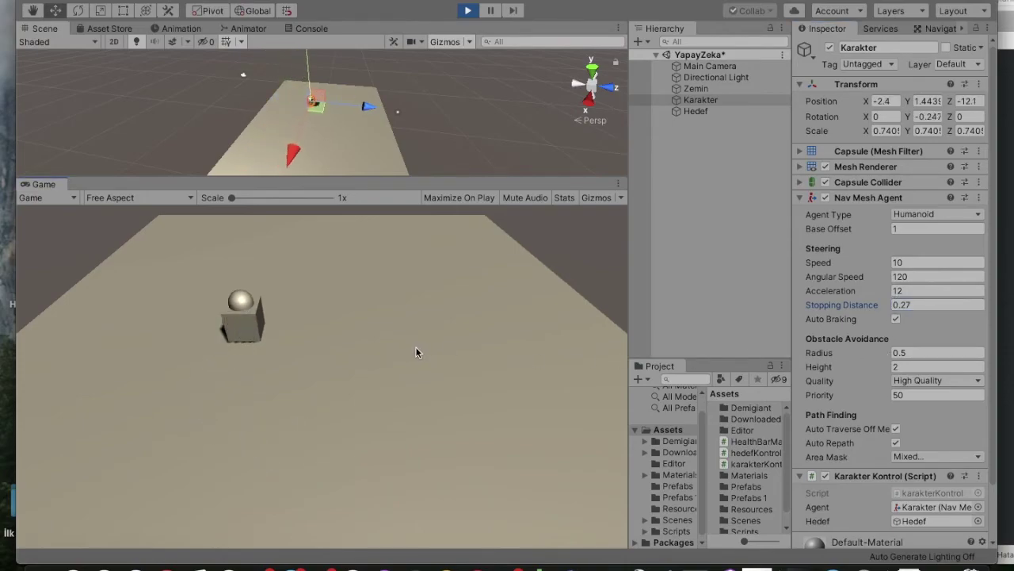
left_click_drag(882, 308, 994, 306)
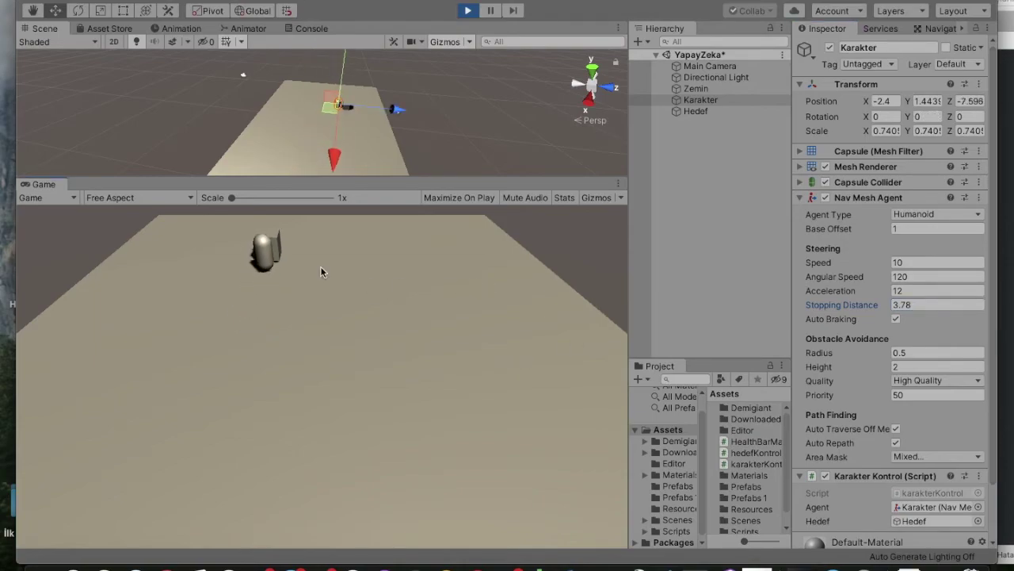
scroll(340, 100, "up", 3)
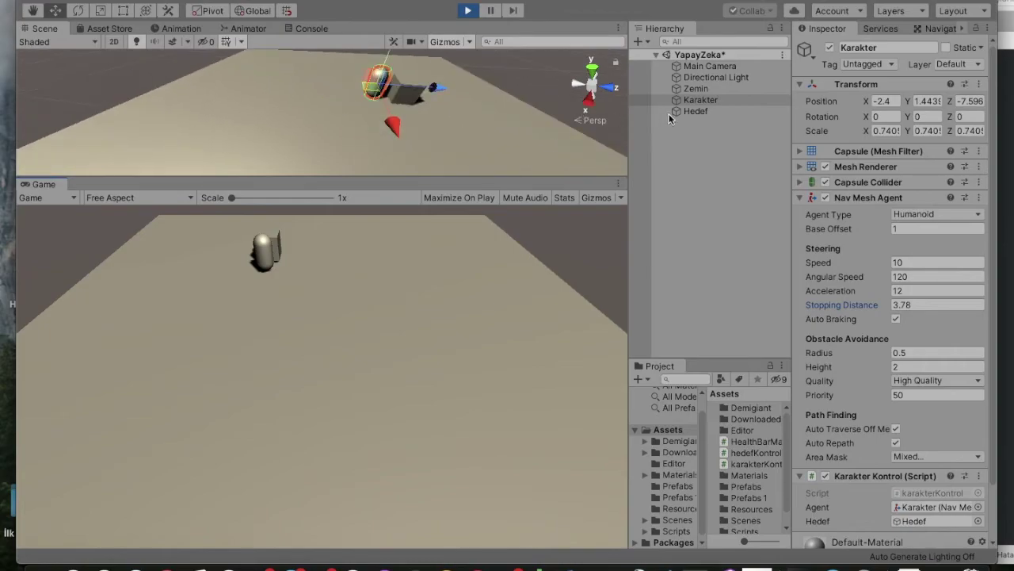
double_click(701, 100)
left_click(301, 349)
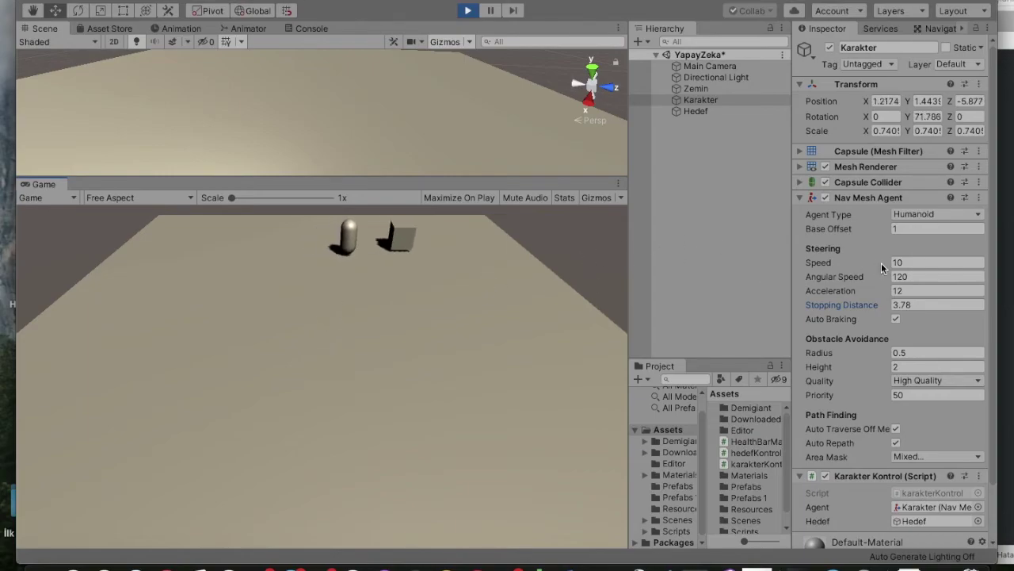
Step: Set the stopping distance back to 0 and select the Zemin floor
left_click(913, 304)
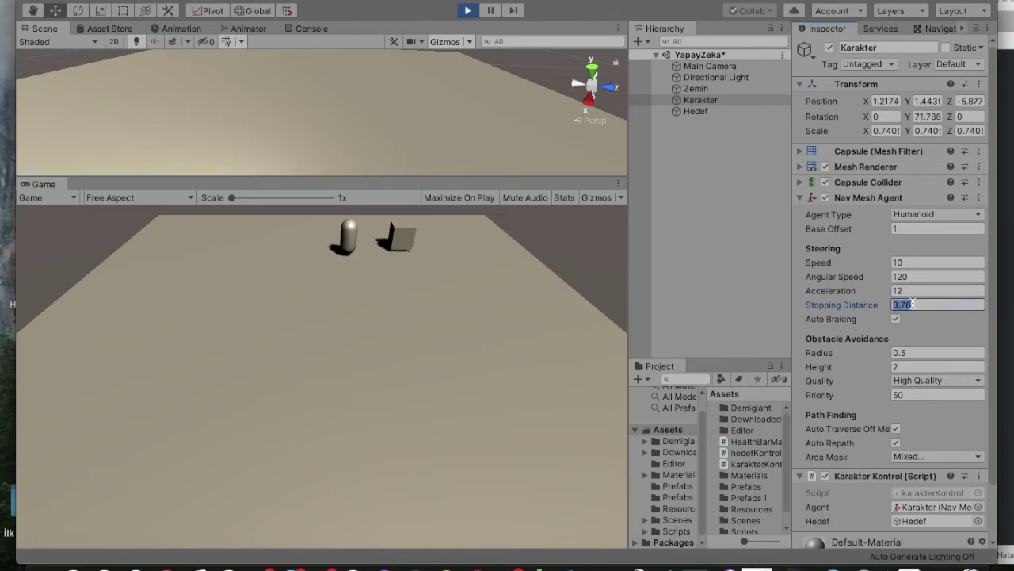
type("0")
scroll(456, 115, "down", 5)
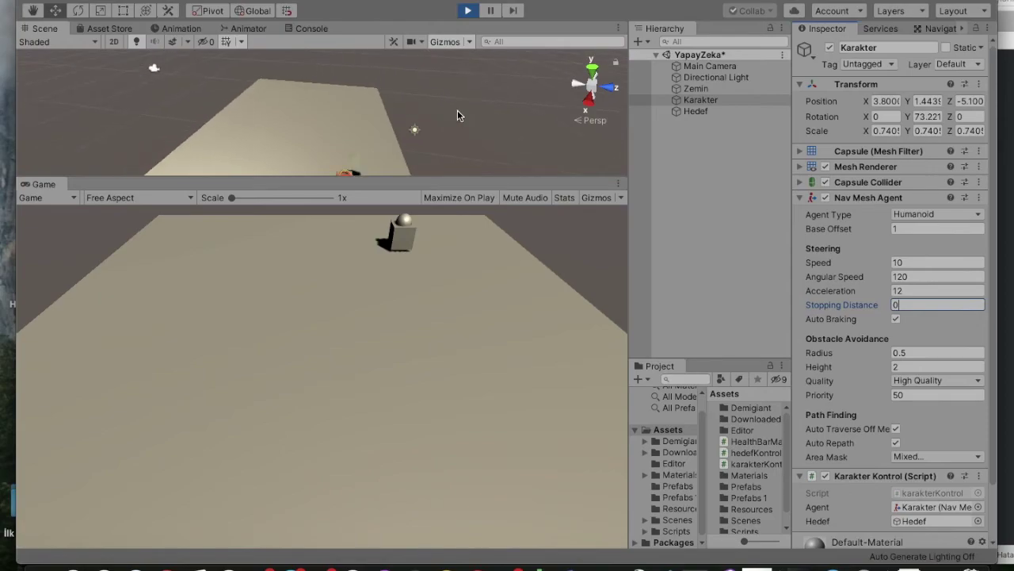
left_click(696, 89)
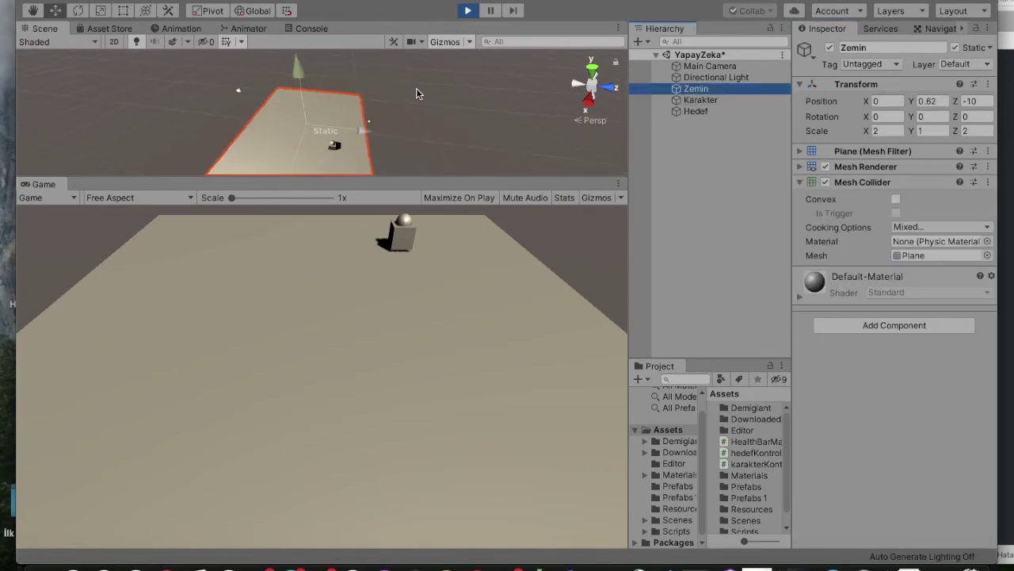
Step: Switch to the Rect tool on the floor and stop play mode
left_click_drag(415, 90, 354, 174, "alt")
key("t")
left_click(352, 168)
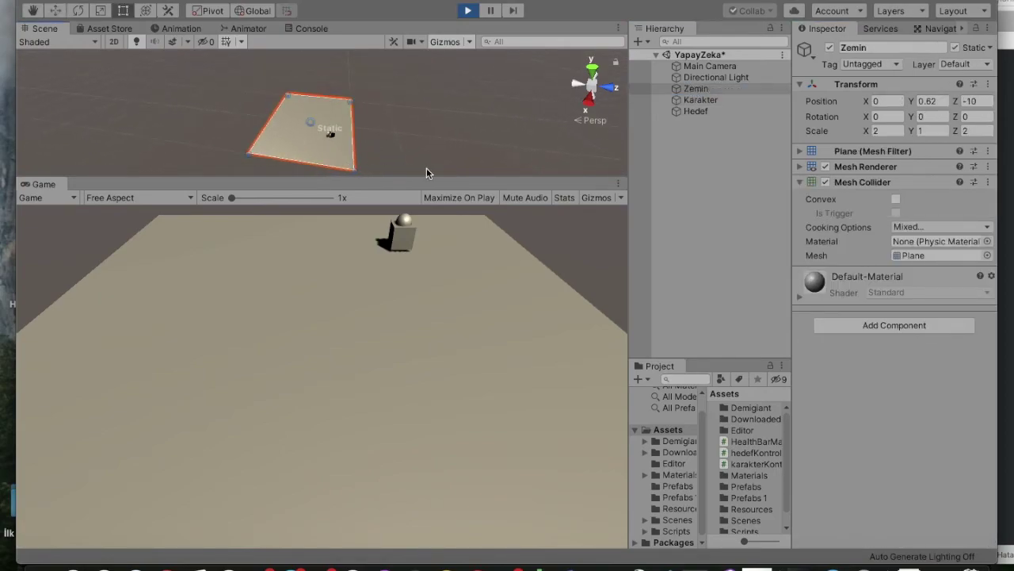
scroll(348, 159, "down", 2)
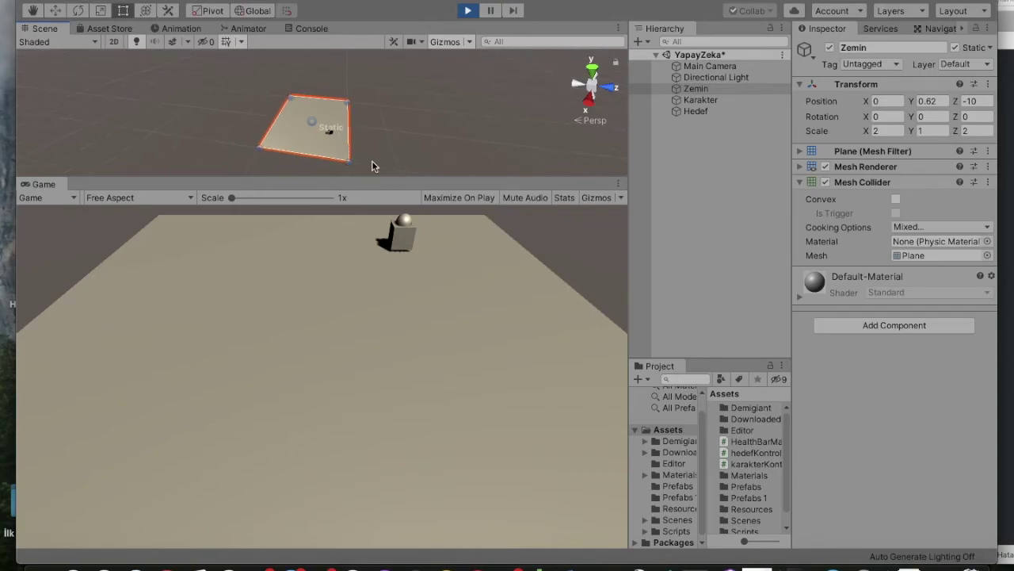
left_click(468, 10)
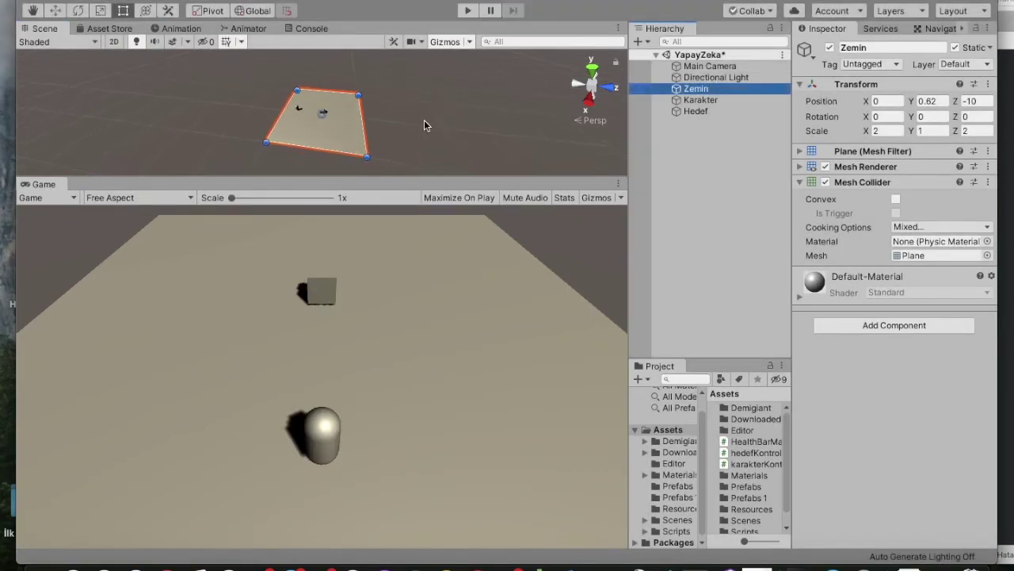
Step: Stretch Zemin to scale 2.10 × 3.64 and show Navigation's Bake settings
left_click_drag(365, 156, 404, 160)
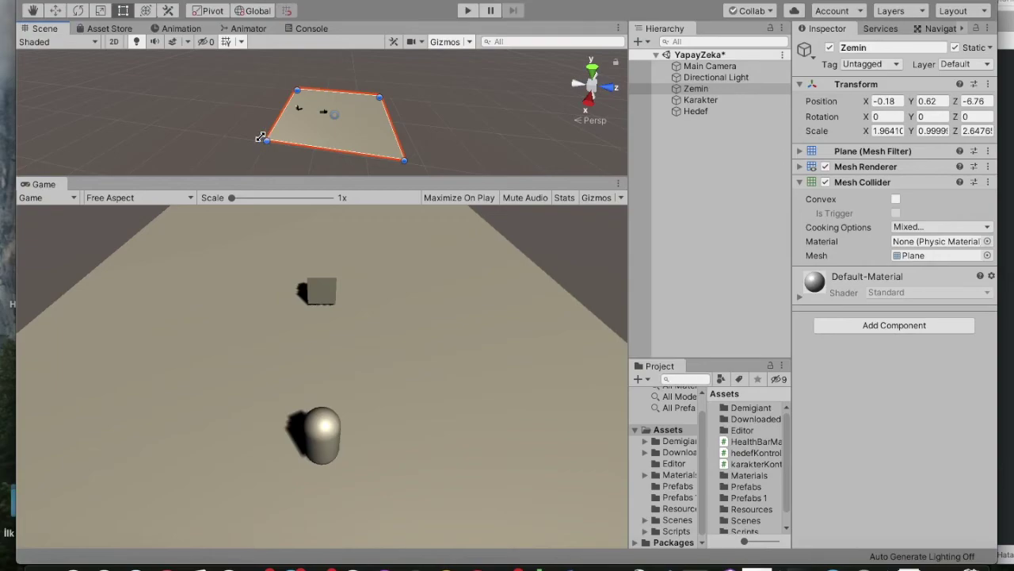
left_click_drag(260, 137, 219, 141)
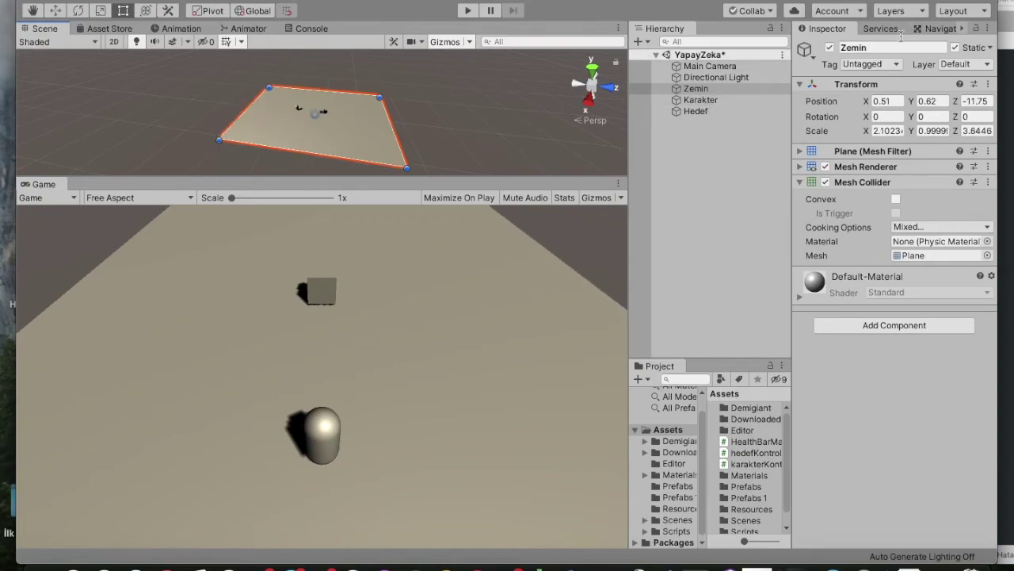
left_click(941, 29)
scroll(327, 115, "up", 3)
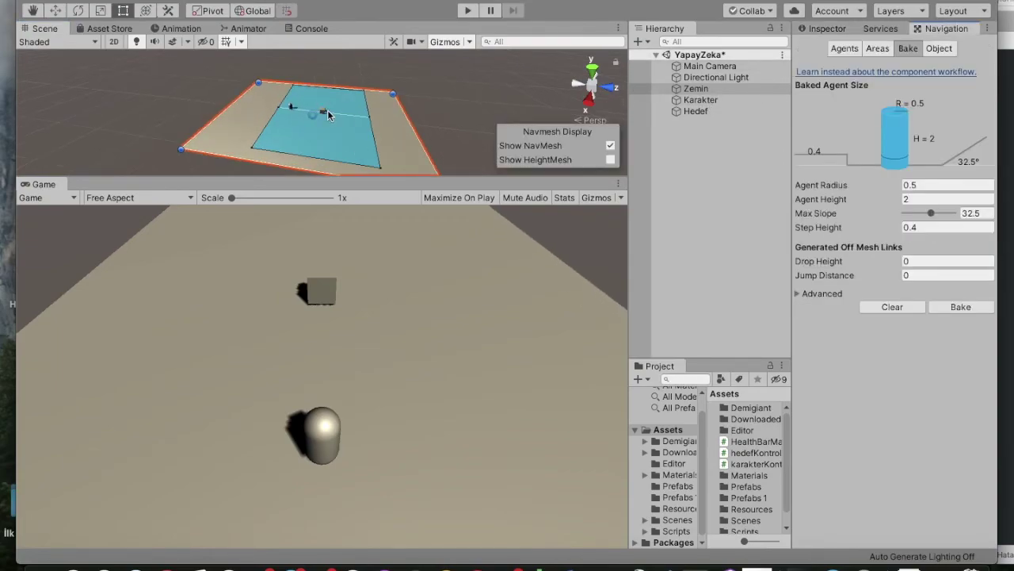
Step: Enter play mode to test the chase on the enlarged floor
scroll(309, 119, "up", 3)
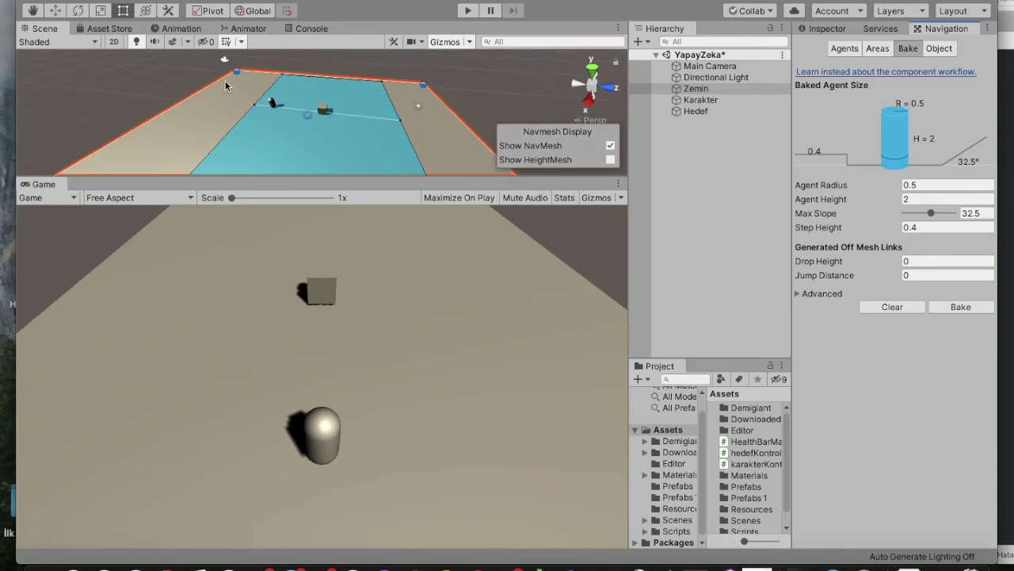
left_click(466, 10)
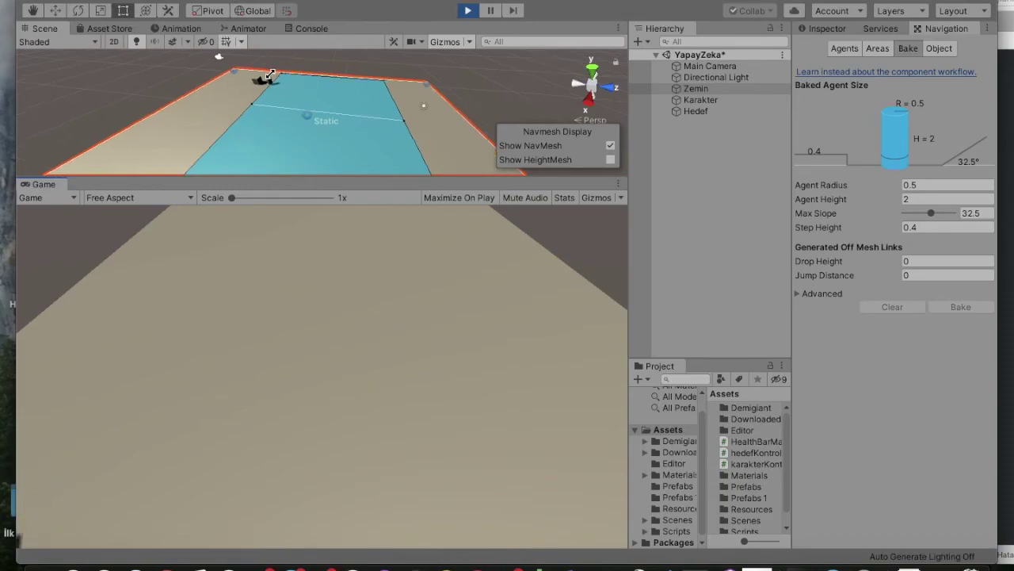
Step: Frame the Karakter capsule in the scene and test moving the target in the running game
scroll(270, 72, "up", 5)
double_click(673, 100)
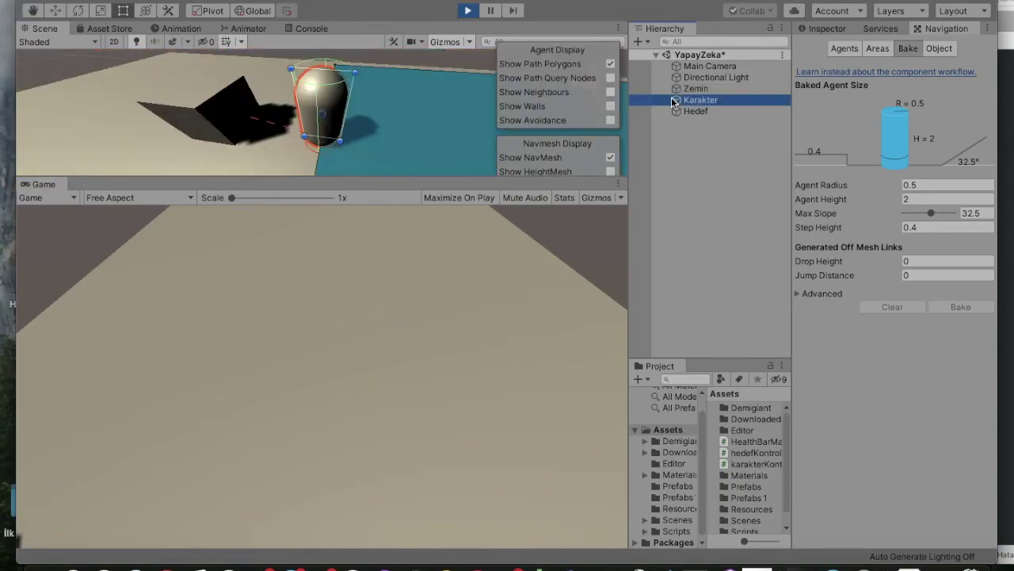
scroll(399, 131, "down", 5)
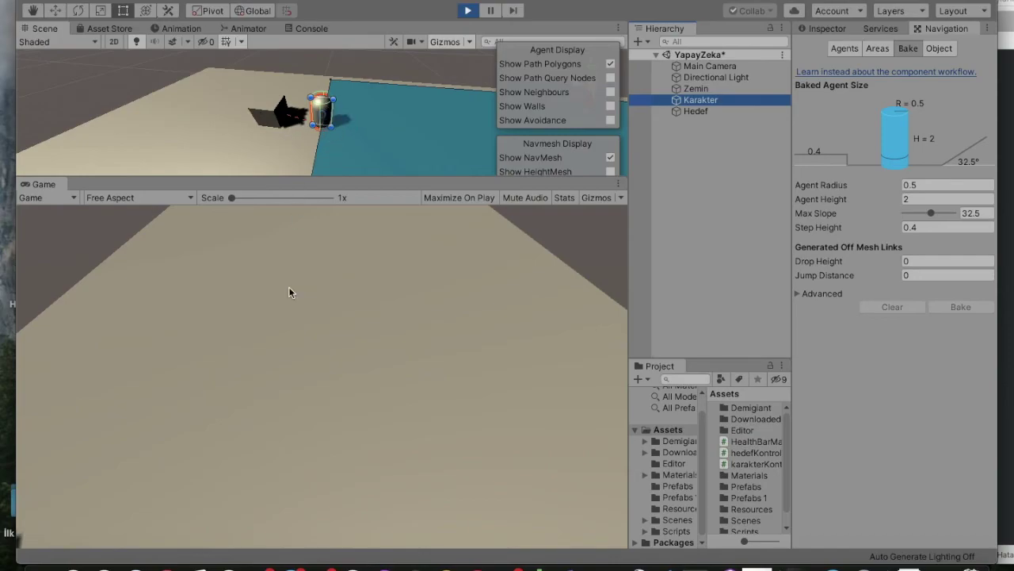
left_click(314, 290)
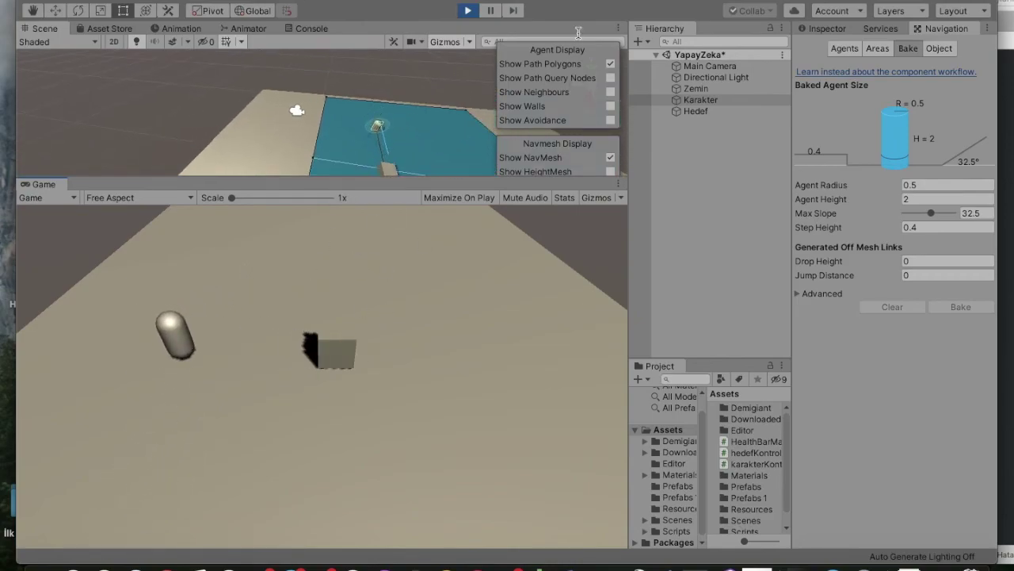
Step: Stop the game, bake the NavMesh with Zemin selected, and play again
left_click(467, 10)
left_click(699, 99)
left_click(700, 90)
left_click(960, 307)
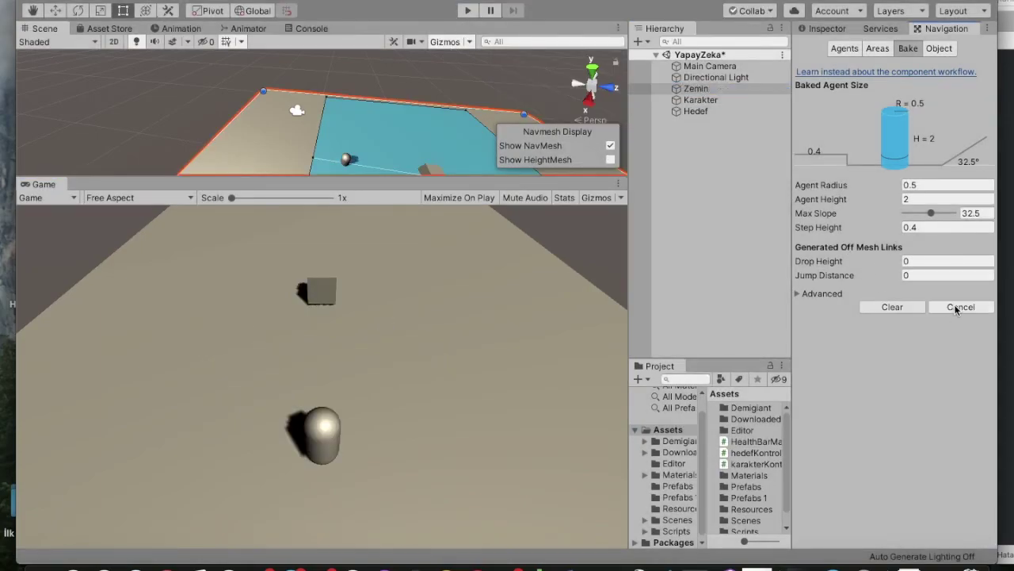
scroll(409, 120, "down", 2)
left_click(468, 10)
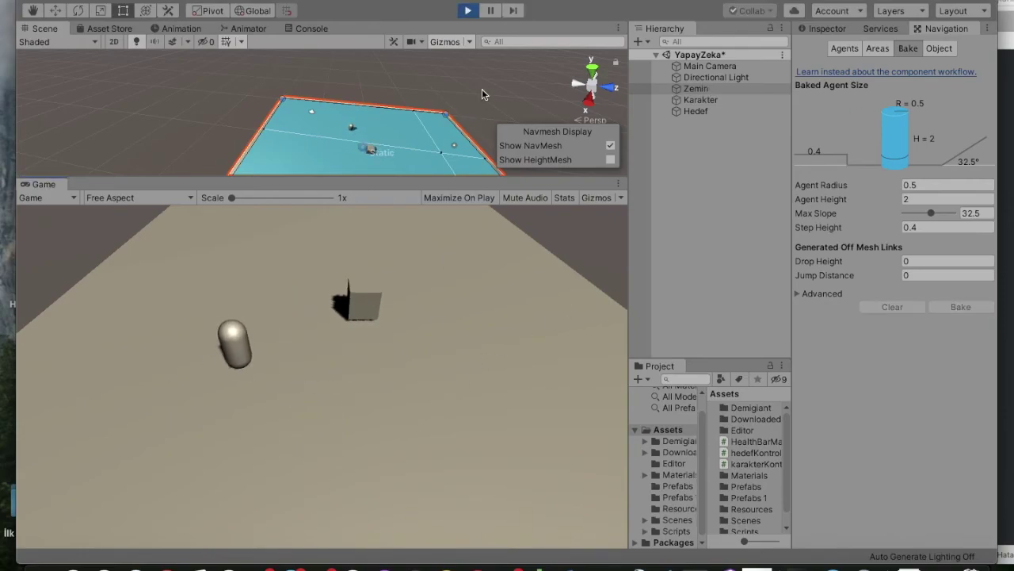
Step: Stop the game, frame Karakter, check its Inspector settings, and rebake the NavMesh
left_click(470, 8)
left_click(741, 109)
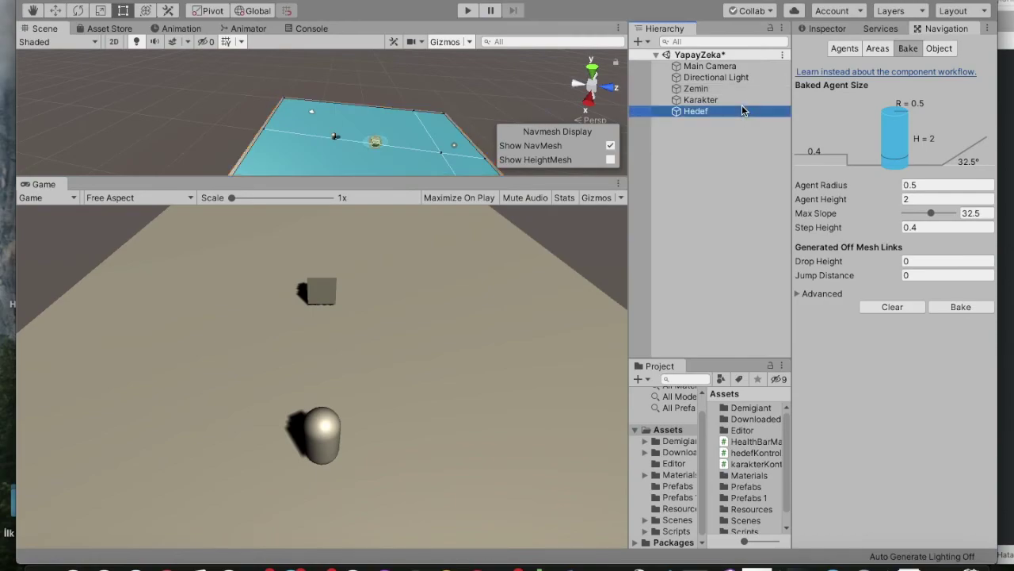
double_click(742, 100)
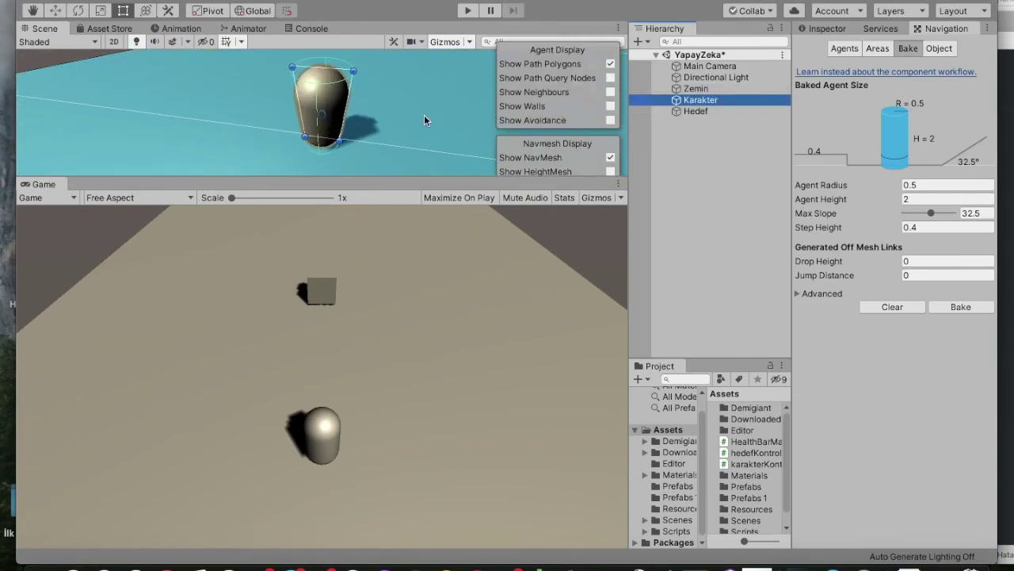
scroll(396, 116, "down", 3)
scroll(396, 112, "down", 3)
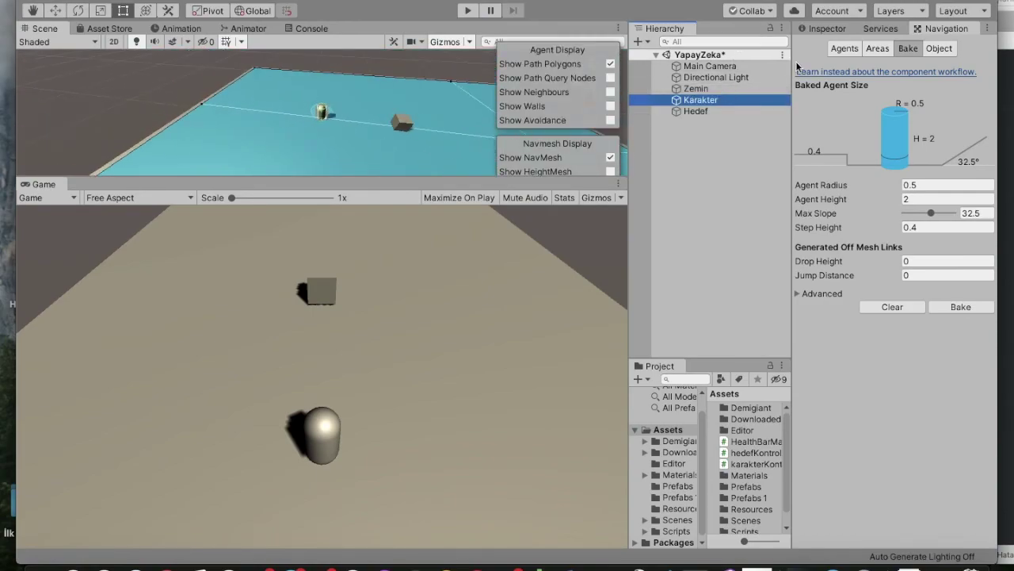
left_click(841, 32)
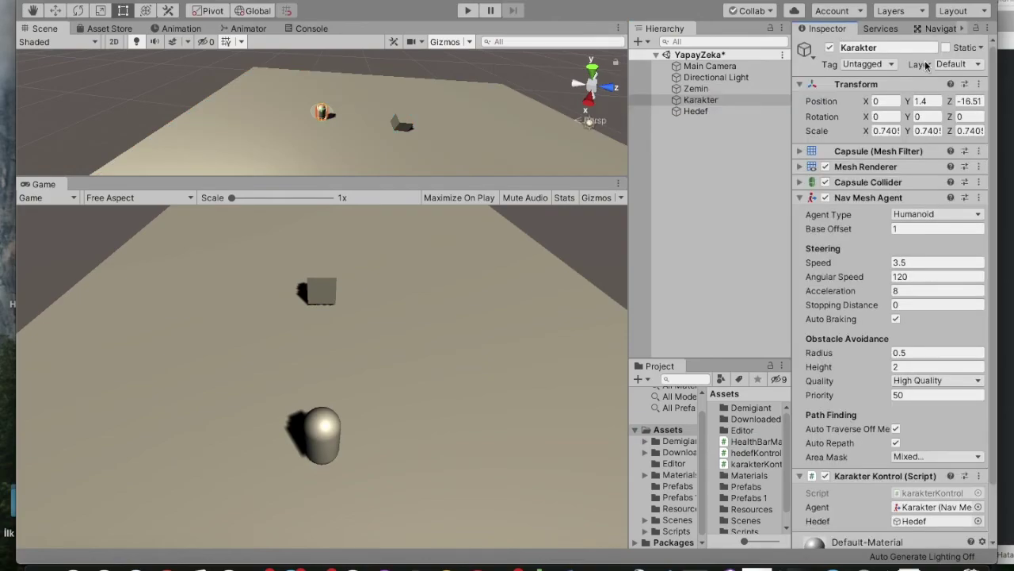
left_click(941, 29)
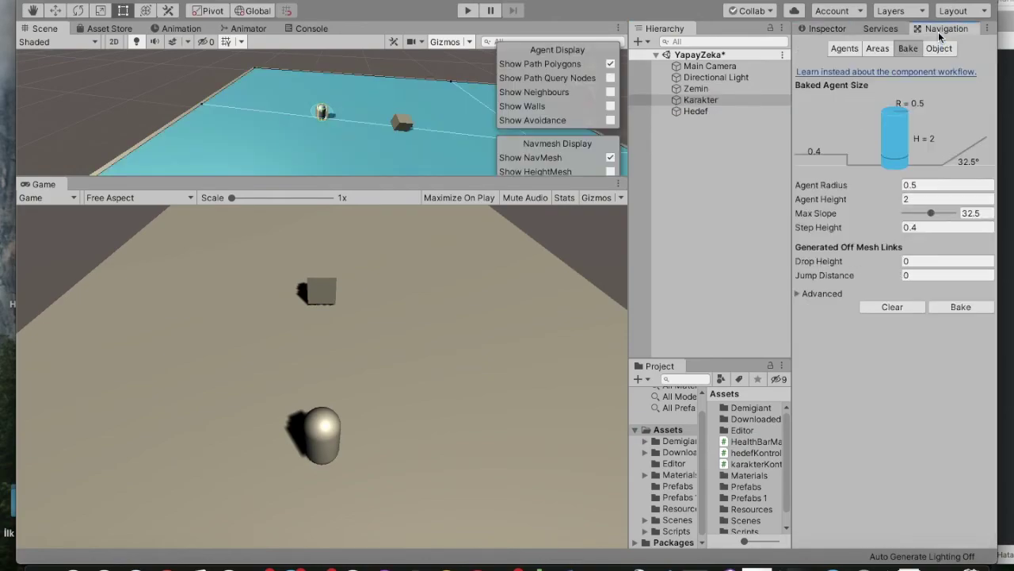
left_click(954, 309)
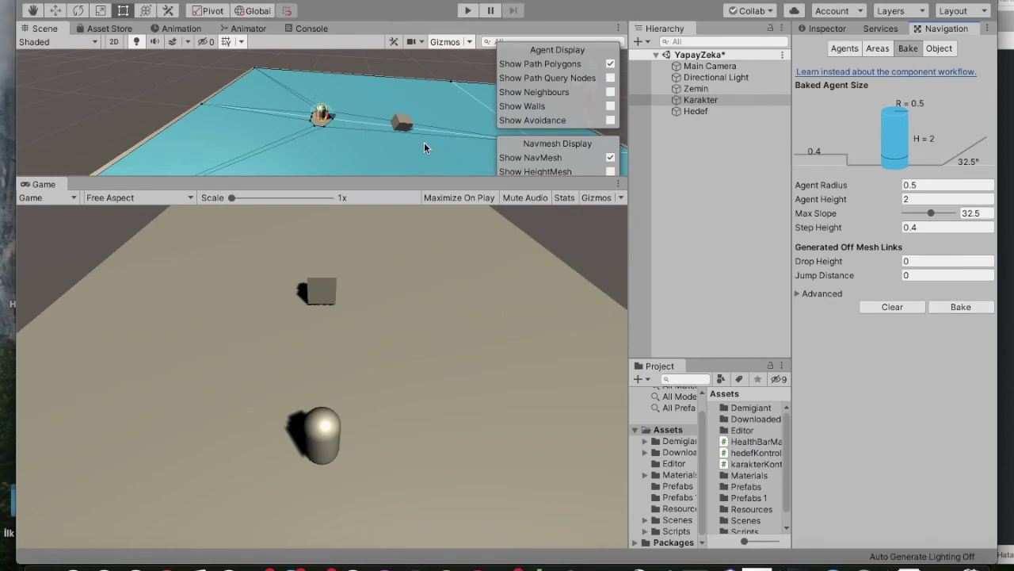
Step: Clear the baked NavMesh and bake it again onto the Zemin floor
scroll(321, 116, "up", 5)
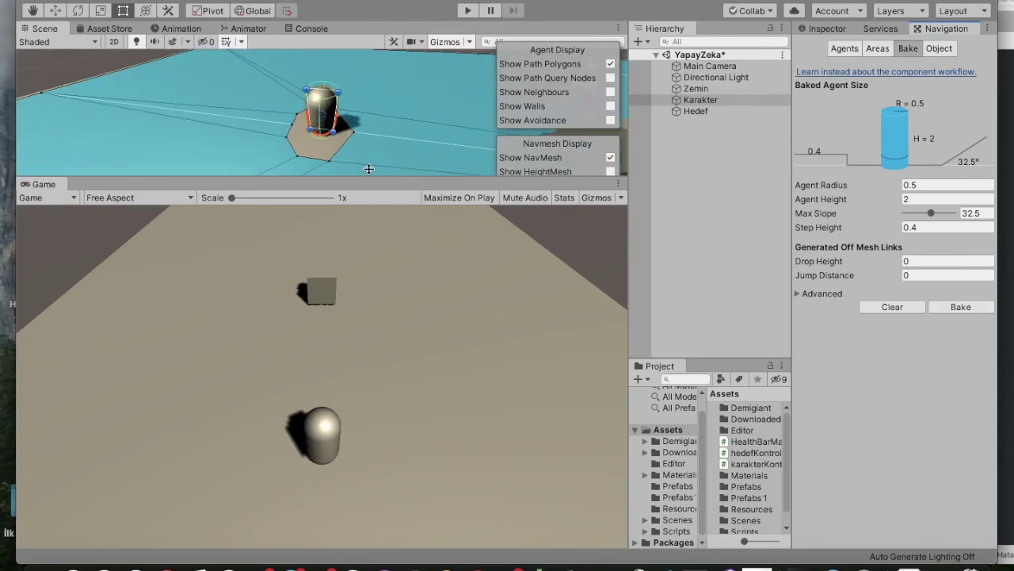
left_click(885, 311)
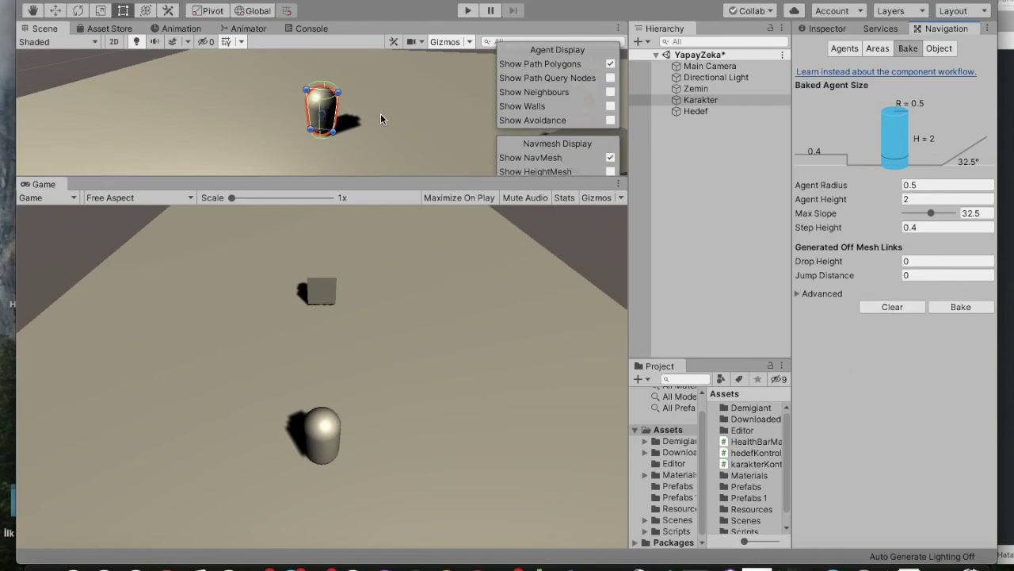
scroll(381, 113, "down", 6)
left_click(731, 88)
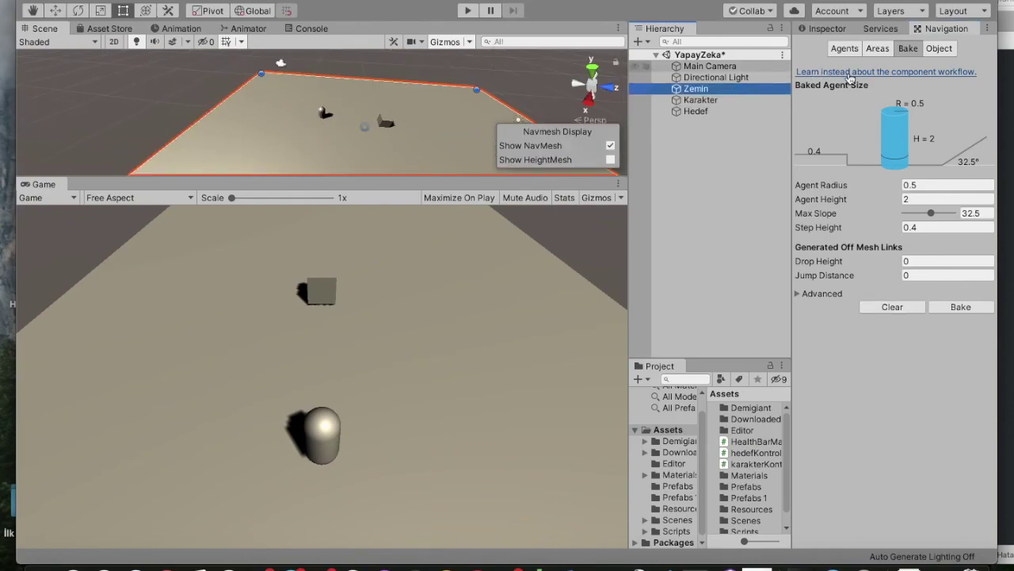
left_click(959, 306)
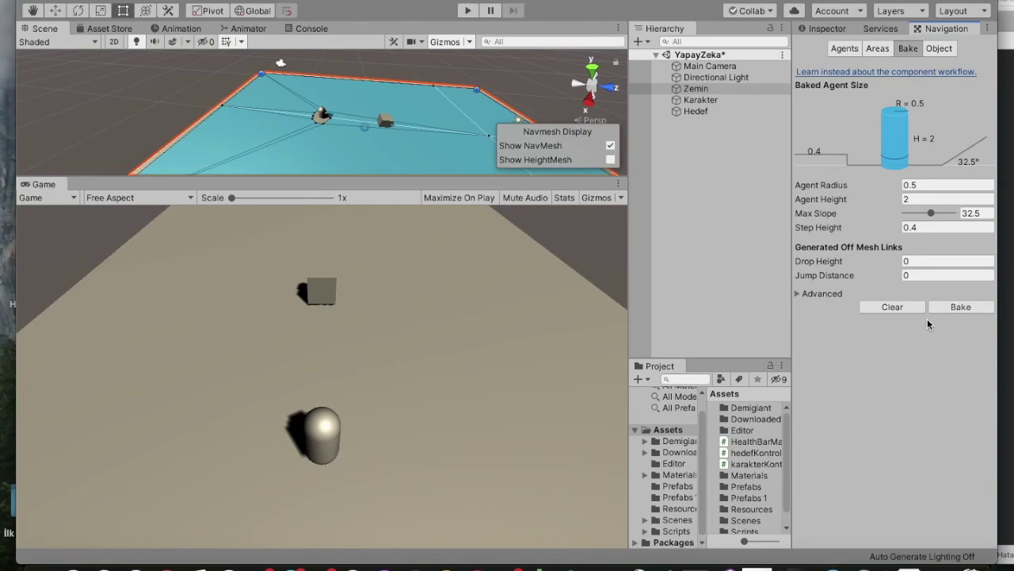
Step: Uncheck Static on Karakter and rebake from Zemin so the capsule leaves no hole
left_click(700, 100)
left_click(824, 29)
left_click(947, 48)
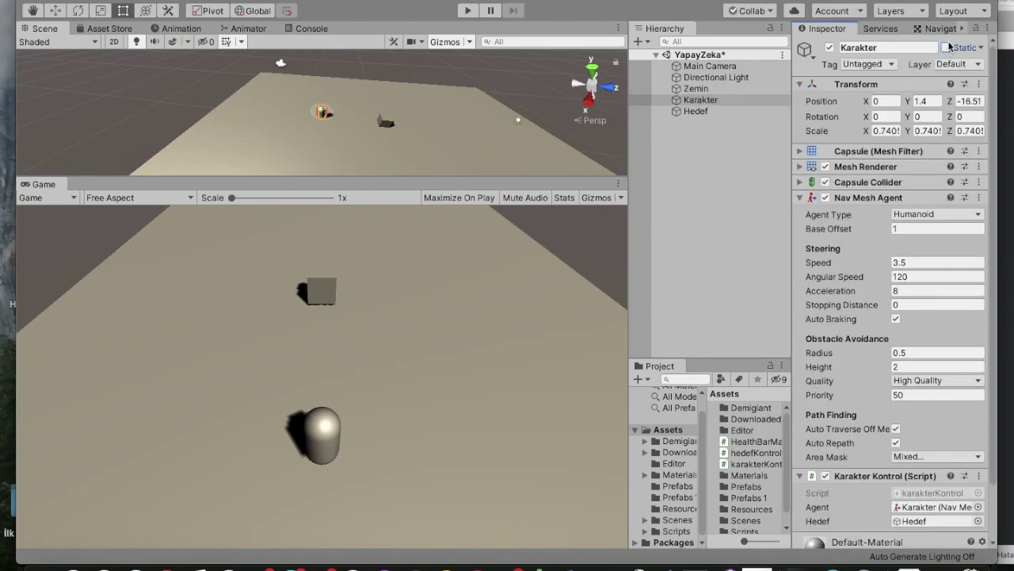
left_click(696, 88)
left_click(945, 28)
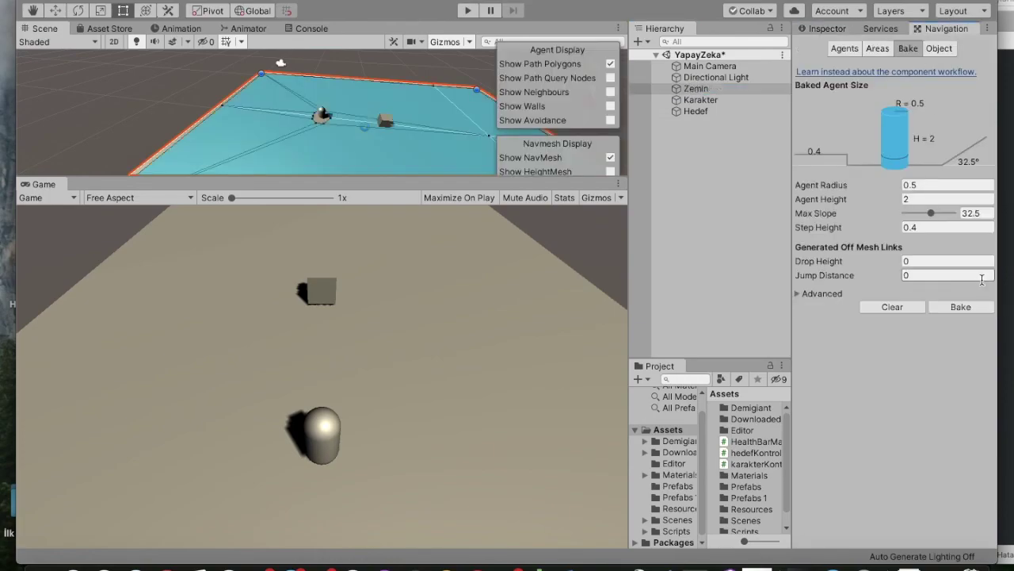
left_click(955, 307)
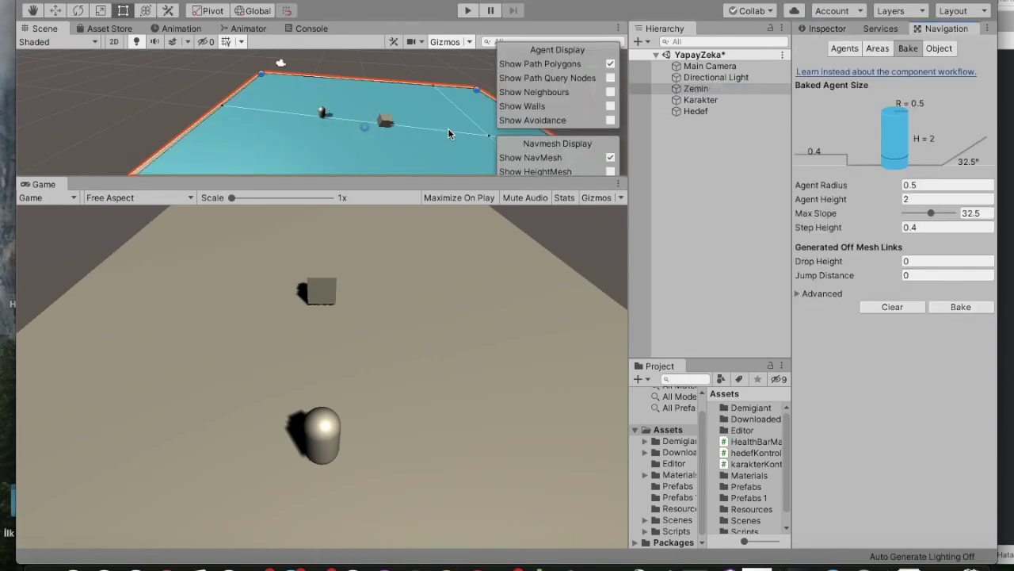
scroll(387, 133, "down", 5)
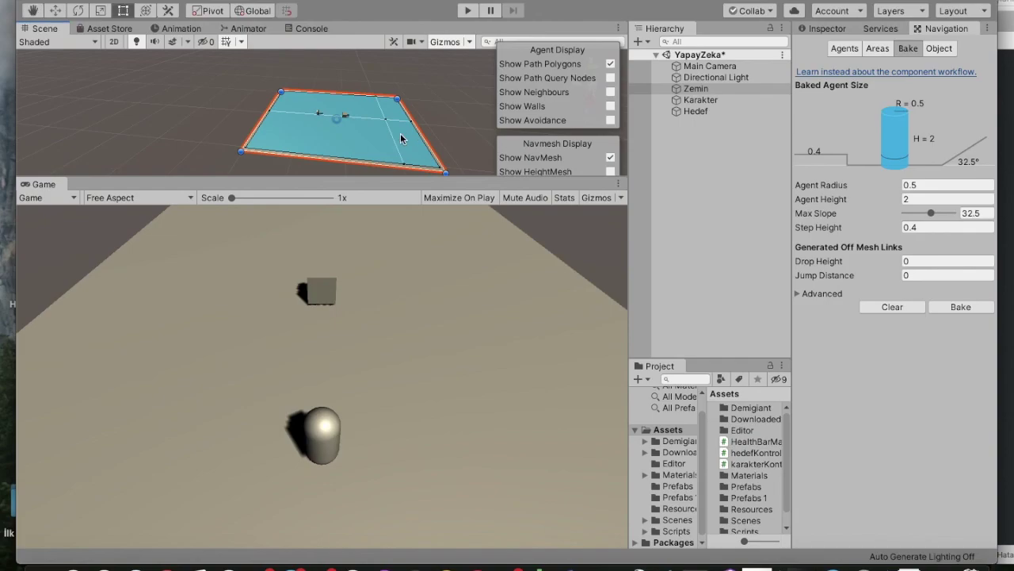